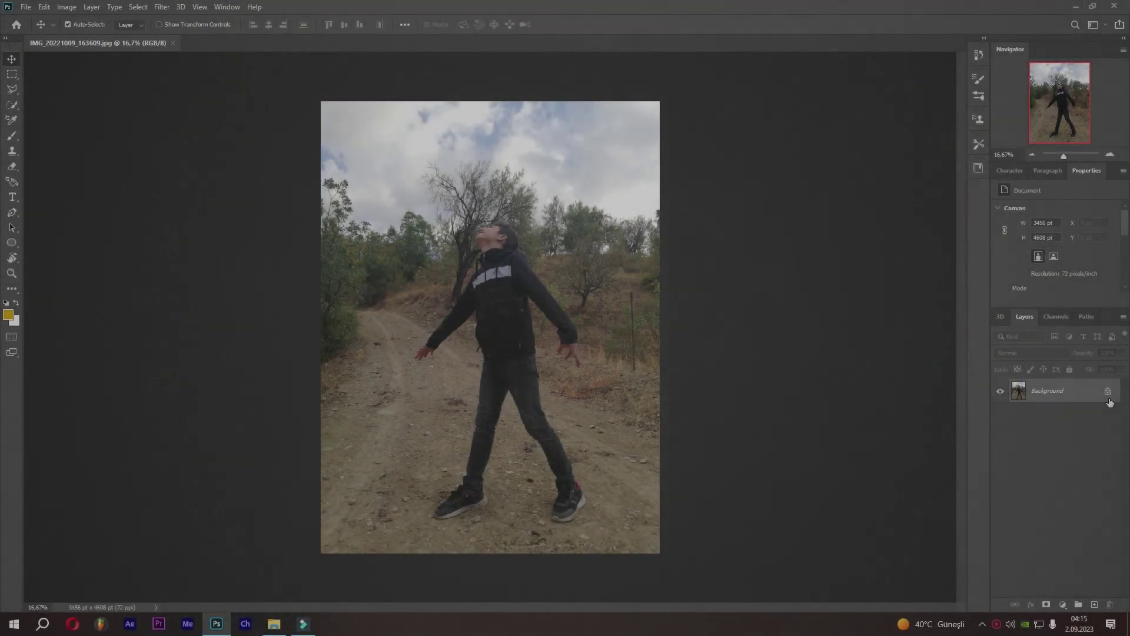
Step: Unlock the Background into Layer 0 and quick-select the boy's face and neck
click(1108, 399)
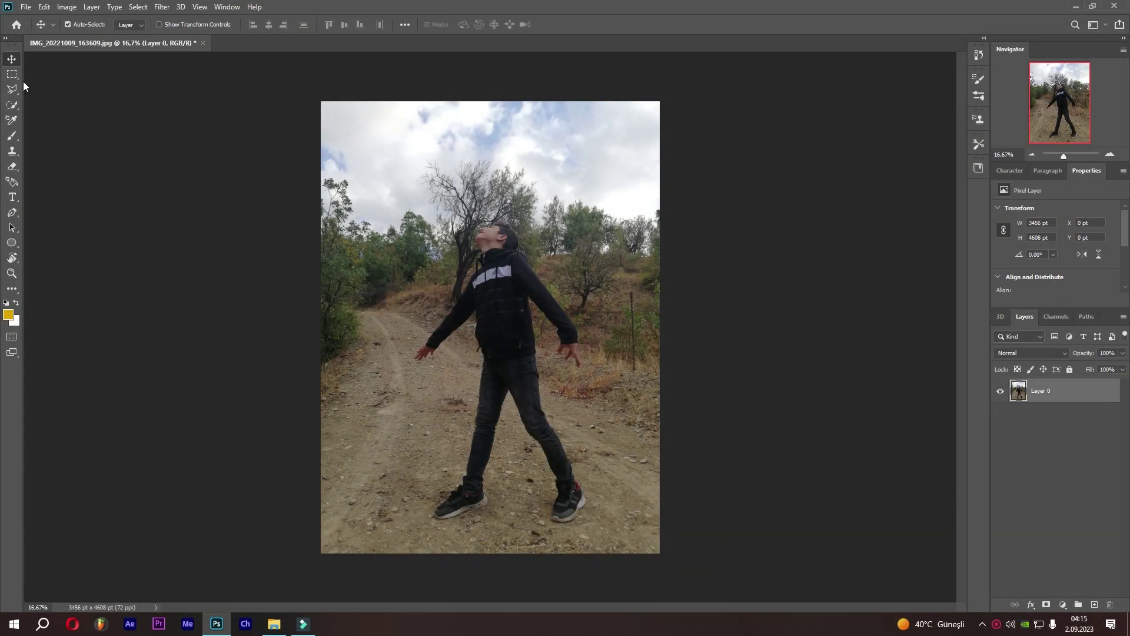
click(12, 105)
scroll(494, 270, up, 2)
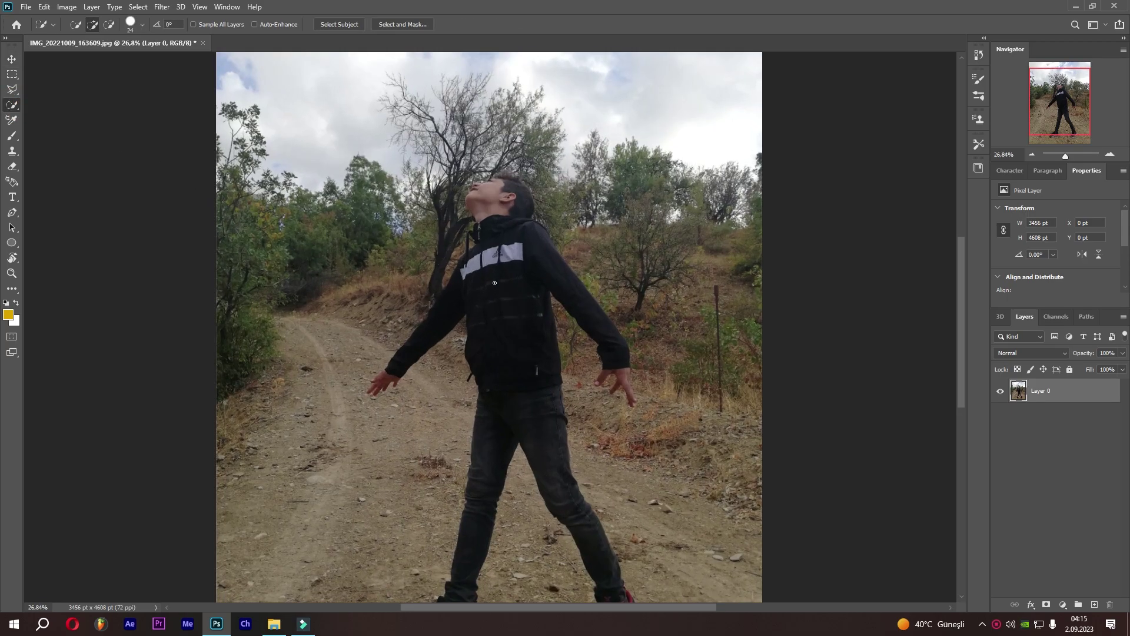
scroll(494, 270, up, 2)
scroll(495, 270, up, 4)
scroll(488, 277, up, 1)
scroll(489, 276, up, 5)
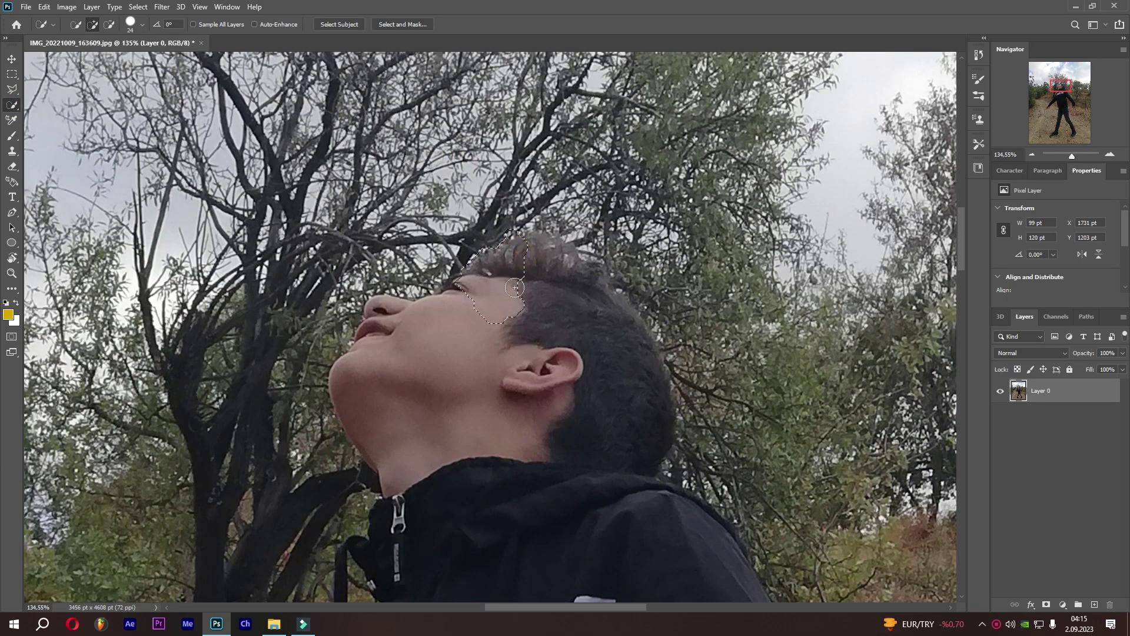
drag(613, 358, 377, 330)
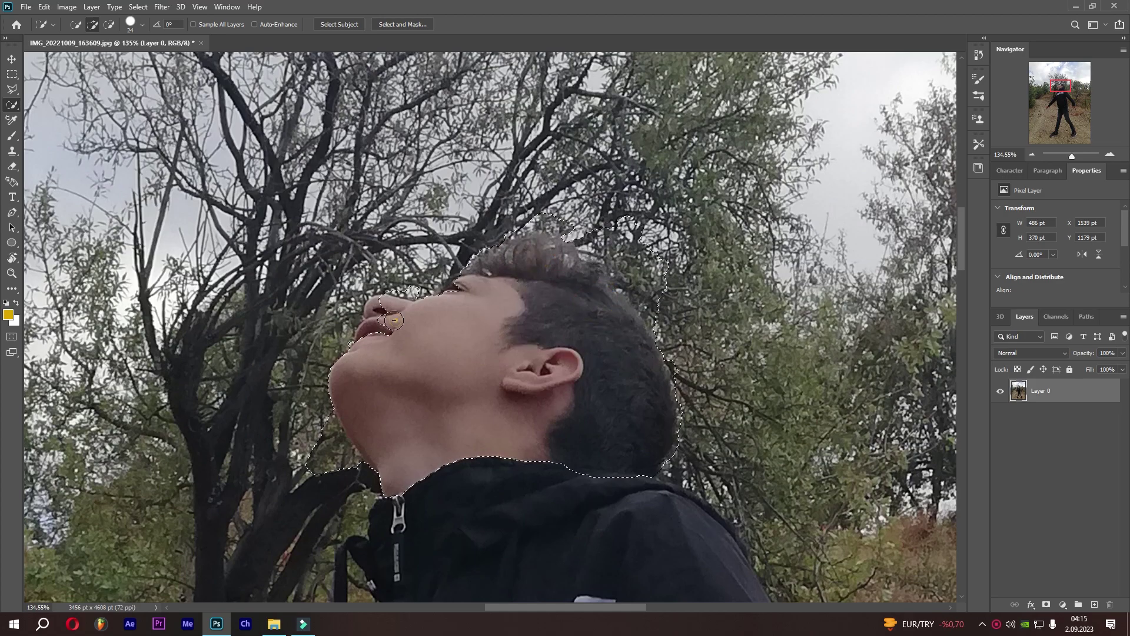
scroll(377, 330, down, 2)
scroll(347, 370, down, 3)
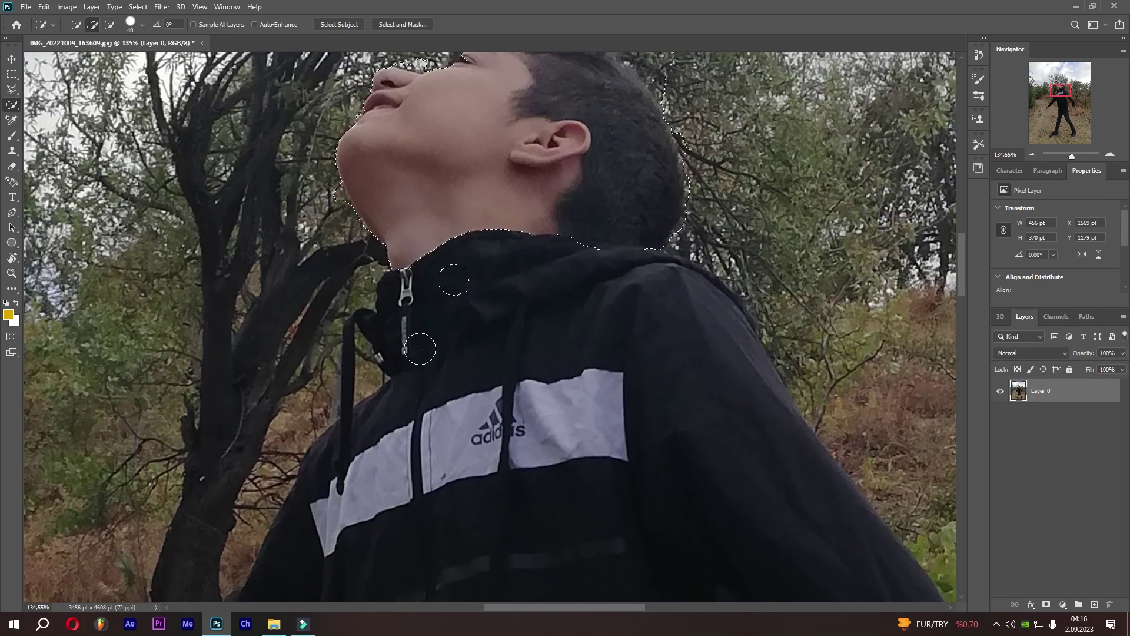
mouse_move(436, 277)
mouse_down()
mouse_move(751, 424)
mouse_move(401, 293)
mouse_up()
Step: Use a smaller Quick Selection brush to extend the selection across the boy's upper body
key(bracketleft)
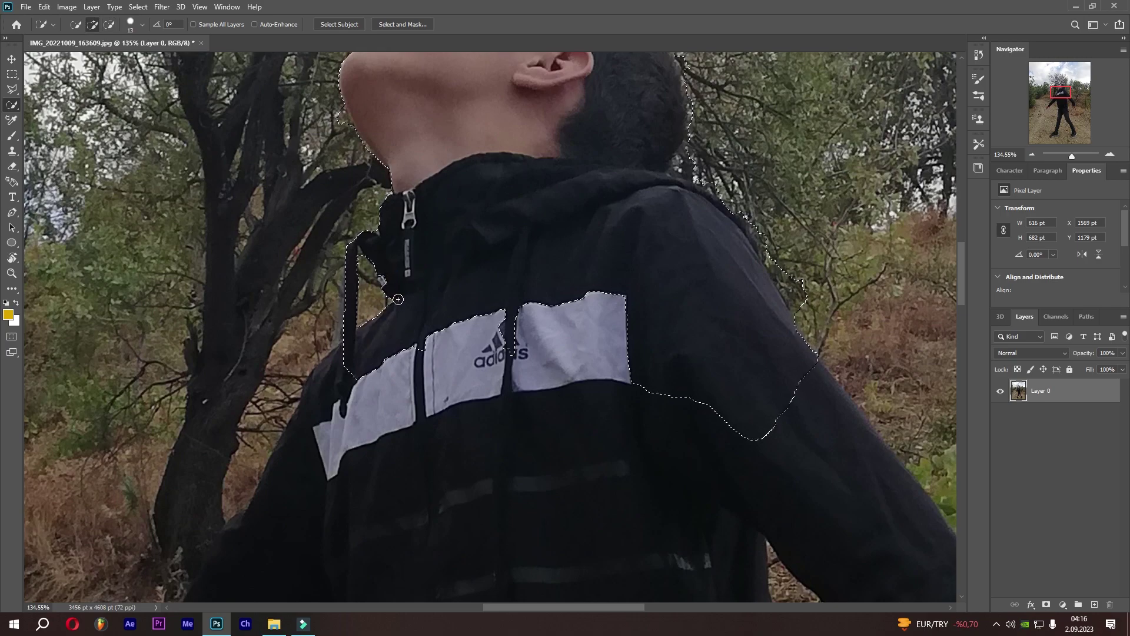
scroll(400, 293, down, 1)
scroll(717, 402, down, 1)
scroll(717, 401, down, 2)
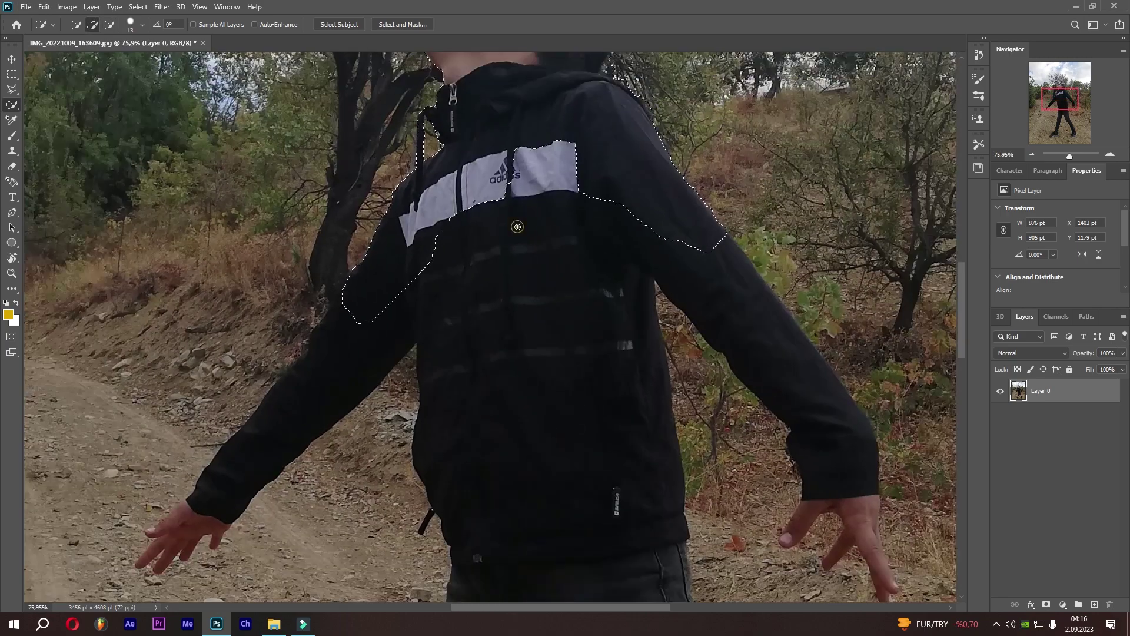
scroll(512, 227, down, 3)
scroll(684, 436, down, 1)
drag(471, 247, 606, 288)
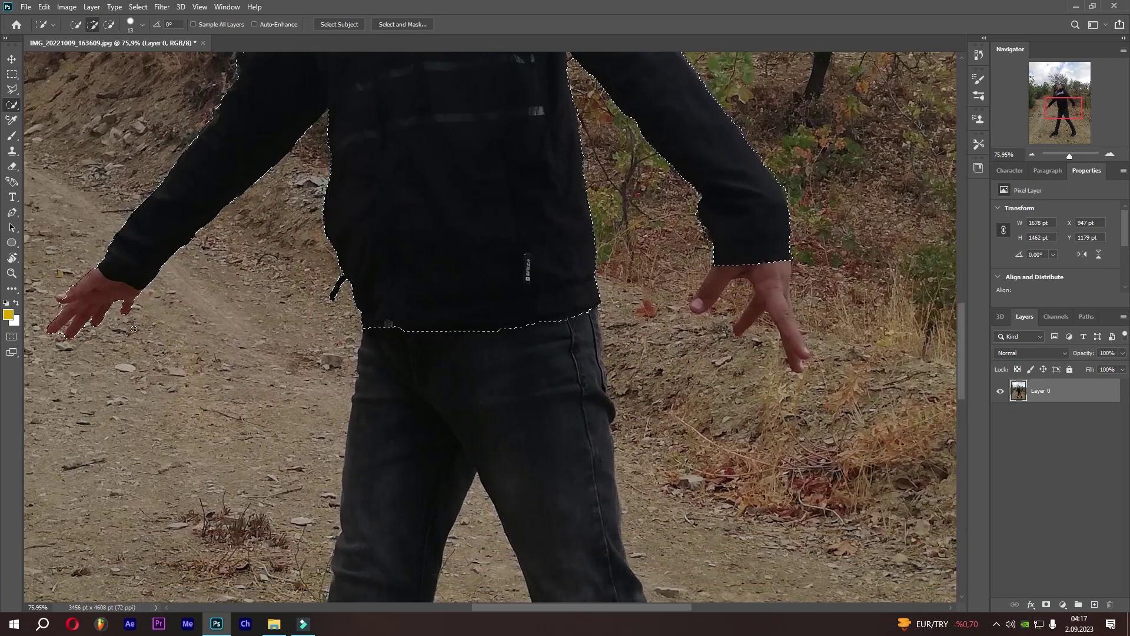
Step: Subtract the stray ground around the hand from the selection
click(801, 273)
scroll(808, 314, down, 1)
alt+click(808, 314)
scroll(808, 314, down, 3)
scroll(648, 353, up, 2)
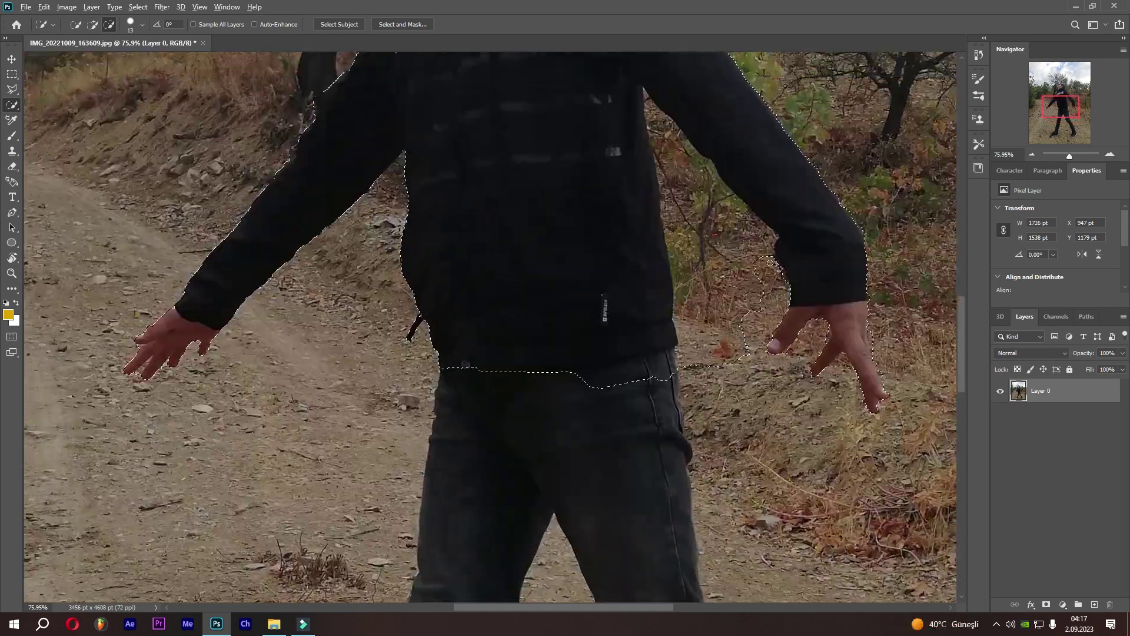
Step: Add the legs and right shoe to complete the boy's selection
drag(643, 391, 445, 499)
scroll(446, 499, down, 3)
scroll(446, 499, down, 5)
drag(424, 177, 329, 394)
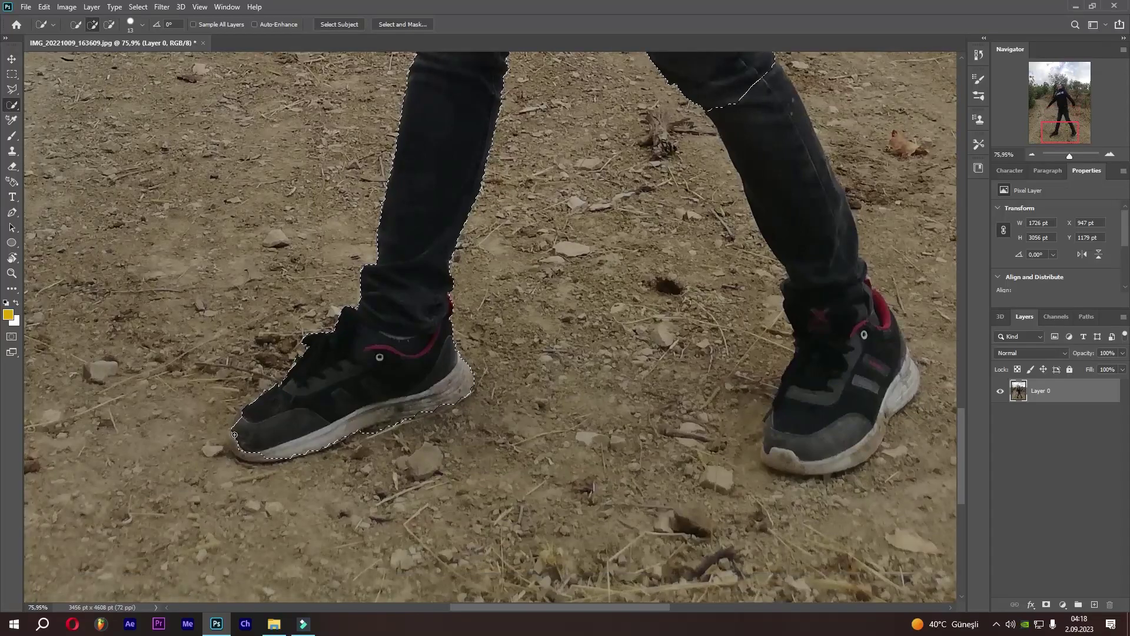
drag(876, 399, 711, 481)
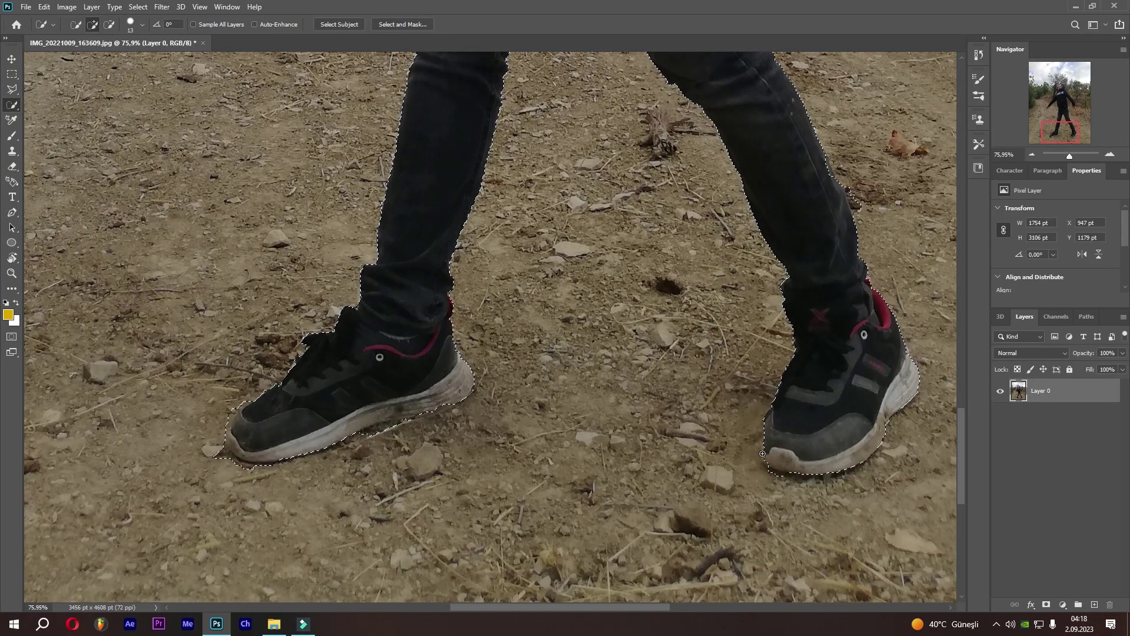
scroll(677, 412, up, 3)
scroll(598, 290, up, 4)
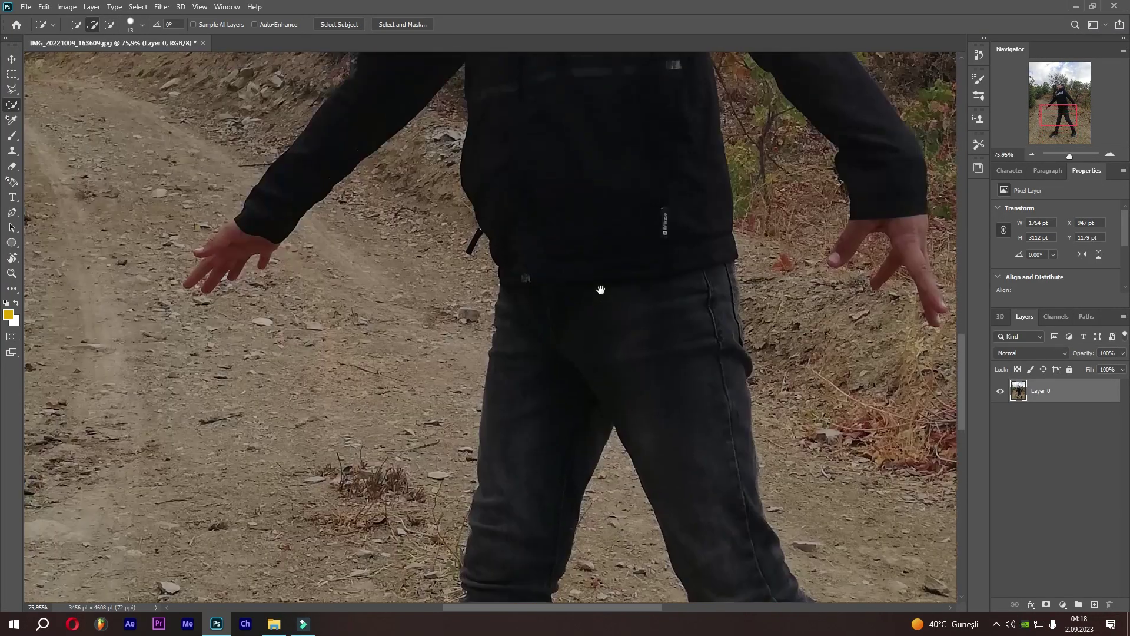
scroll(601, 289, up, 2)
scroll(600, 289, down, 2)
scroll(601, 289, down, 1)
scroll(601, 291, down, 2)
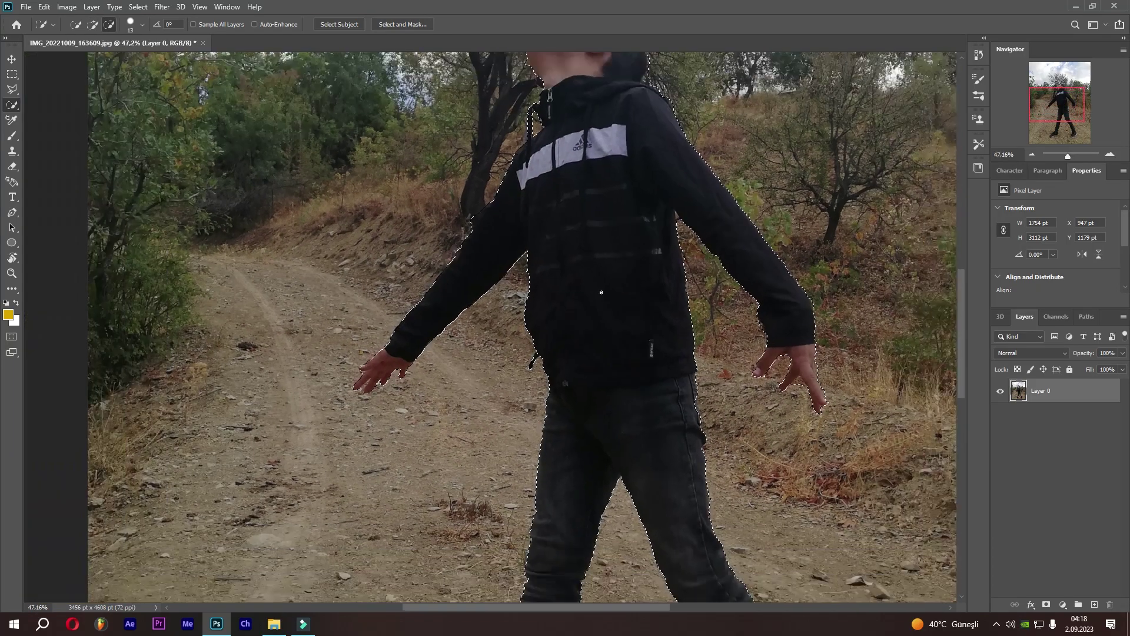
scroll(600, 293, down, 1)
scroll(601, 293, down, 1)
scroll(601, 292, down, 1)
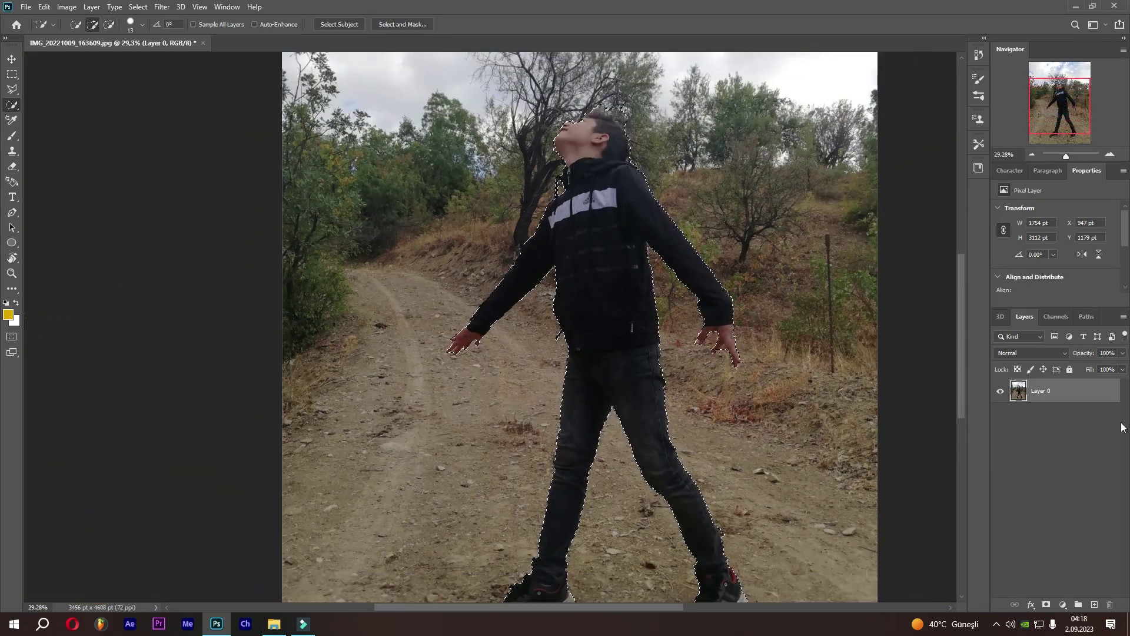
Step: Mask out the landscape and place a yellow (dca600) Color Fill layer beneath Layer 0
click(1046, 604)
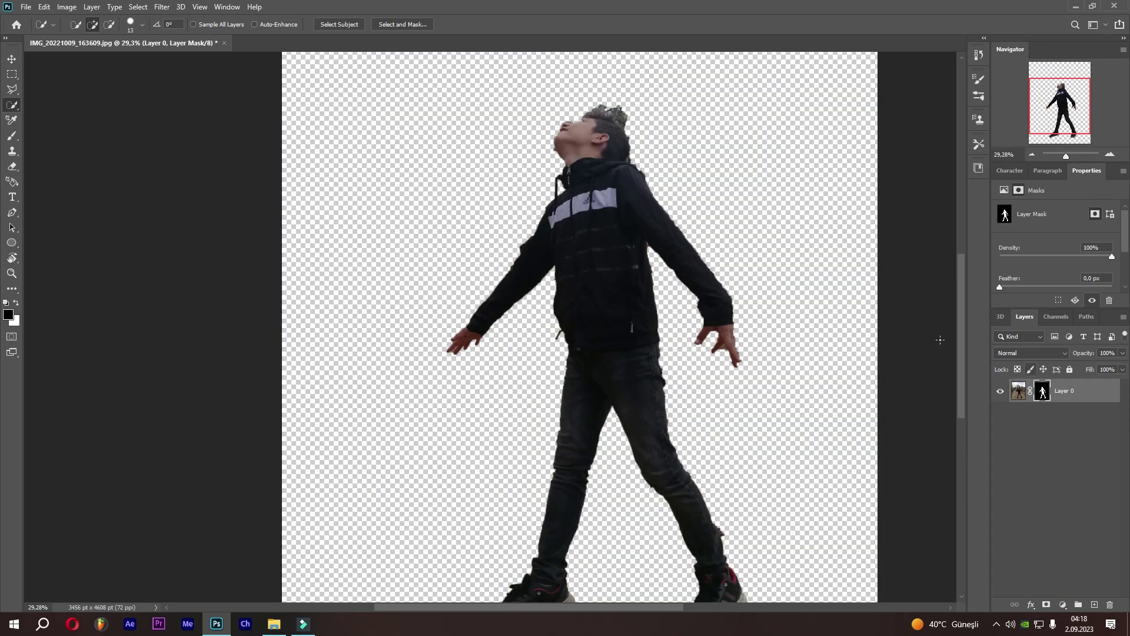
click(13, 137)
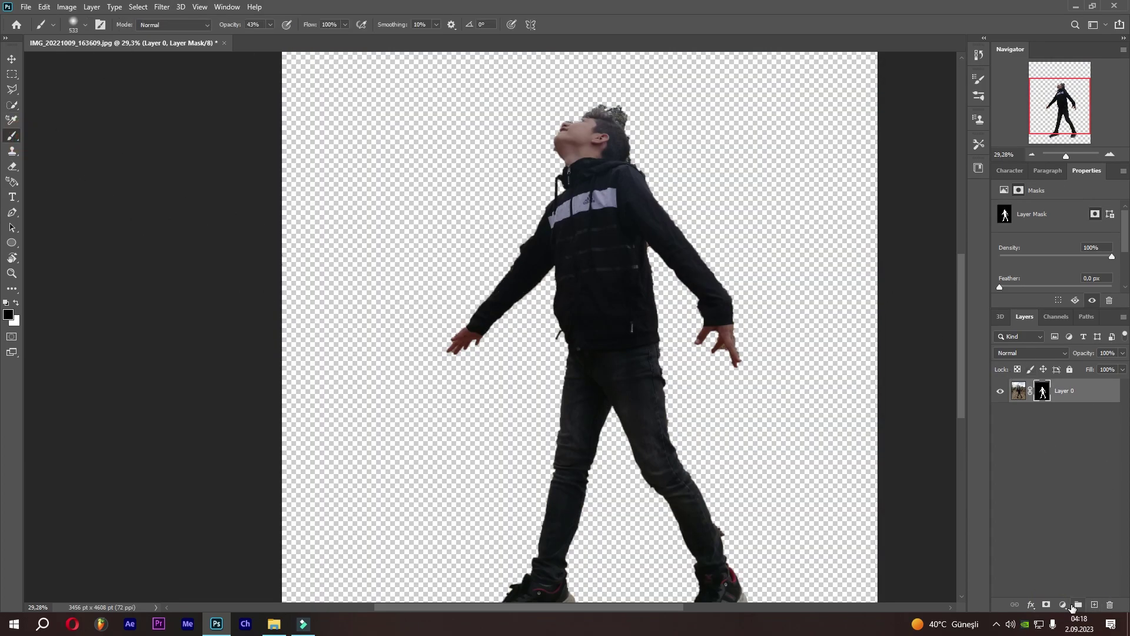
click(1063, 604)
click(1054, 392)
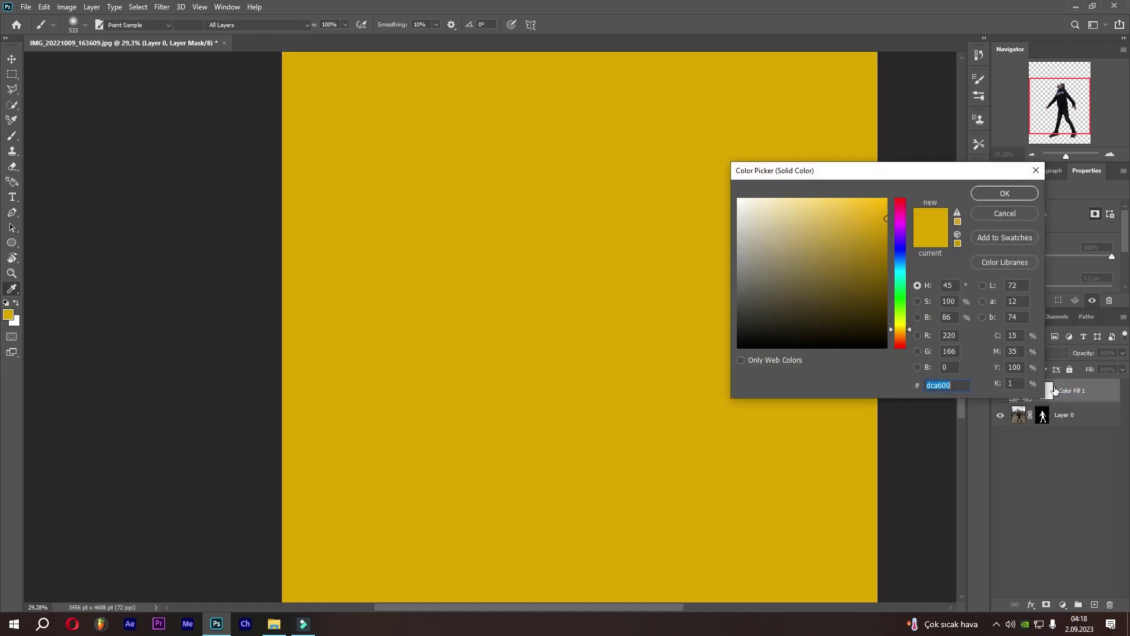
click(1019, 193)
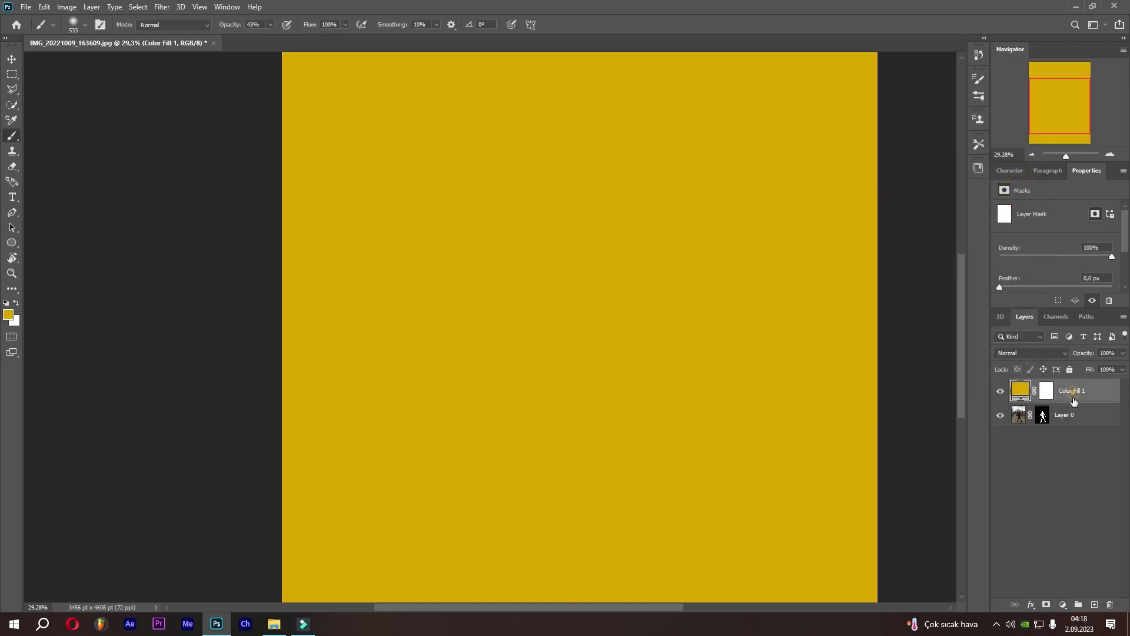
drag(1074, 402, 1064, 419)
Step: Target Layer 0's mask and set a tiny brush for the finger detail
click(1061, 390)
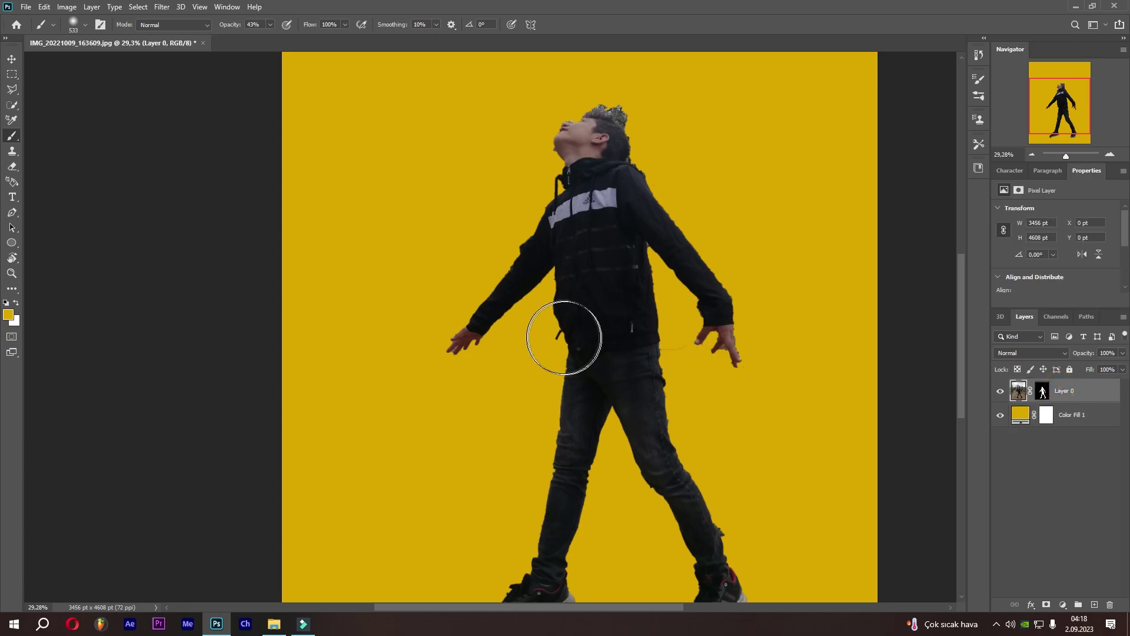
scroll(470, 351, up, 5)
scroll(470, 350, up, 2)
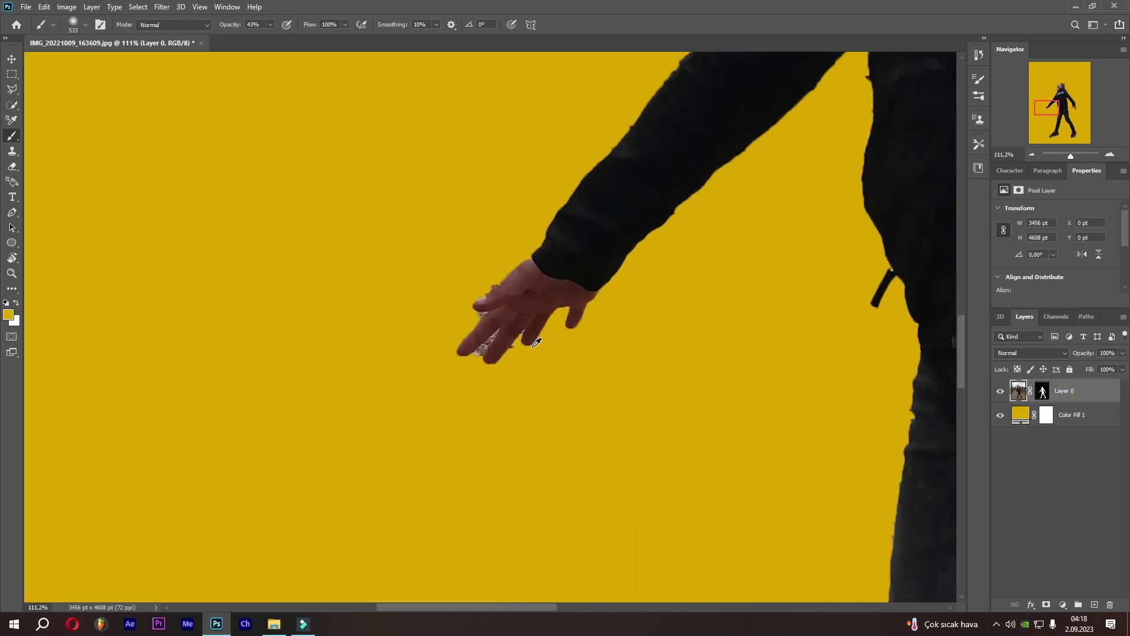
scroll(471, 351, up, 1)
scroll(470, 351, up, 2)
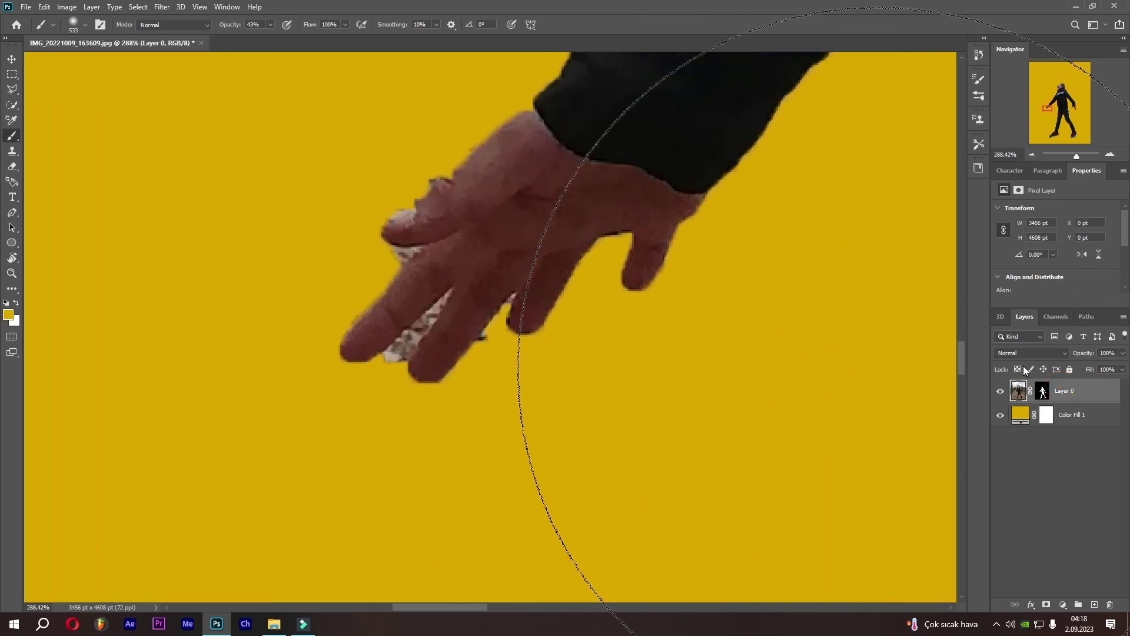
click(1043, 390)
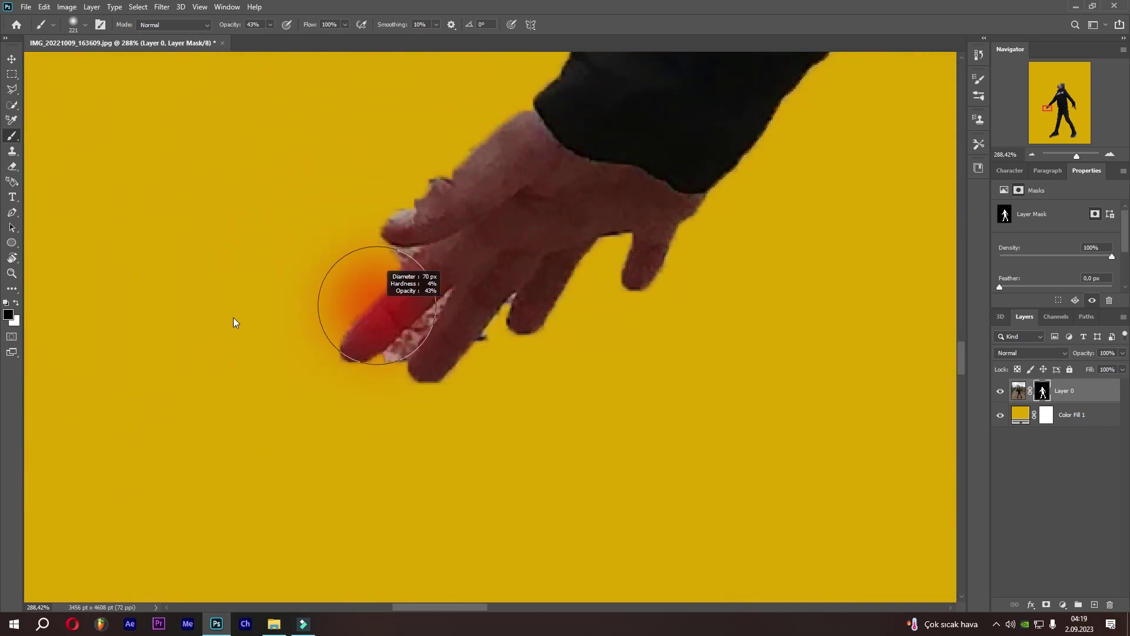
drag(233, 322, 207, 318)
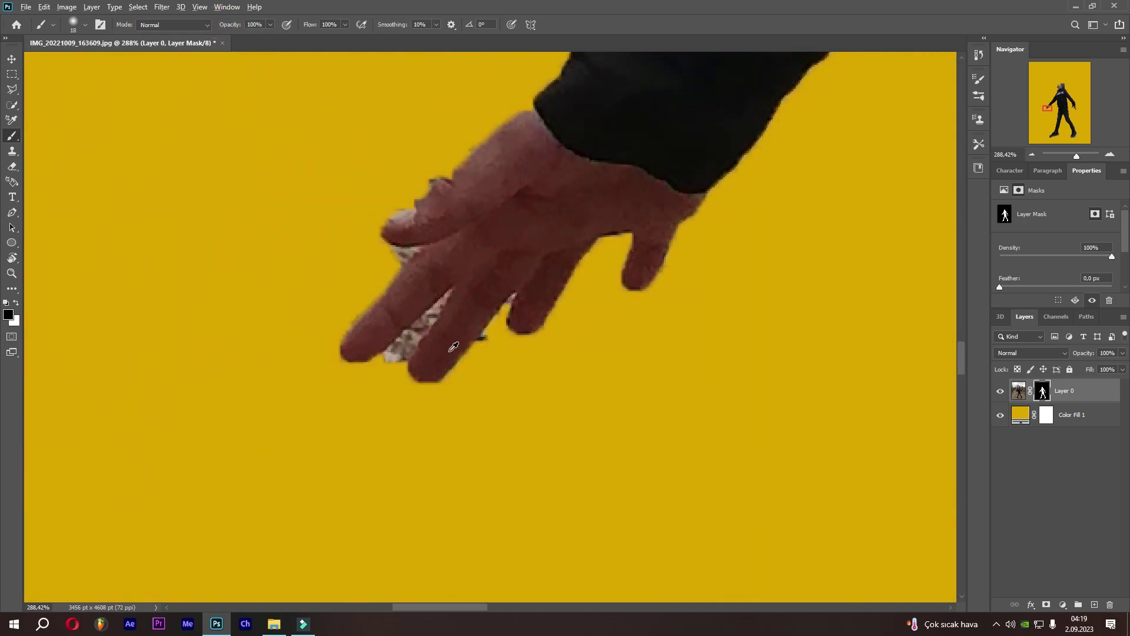
scroll(453, 346, up, 1)
scroll(504, 283, up, 2)
mouse_move(500, 263)
mouse_down()
mouse_move(492, 272)
mouse_move(496, 260)
mouse_up()
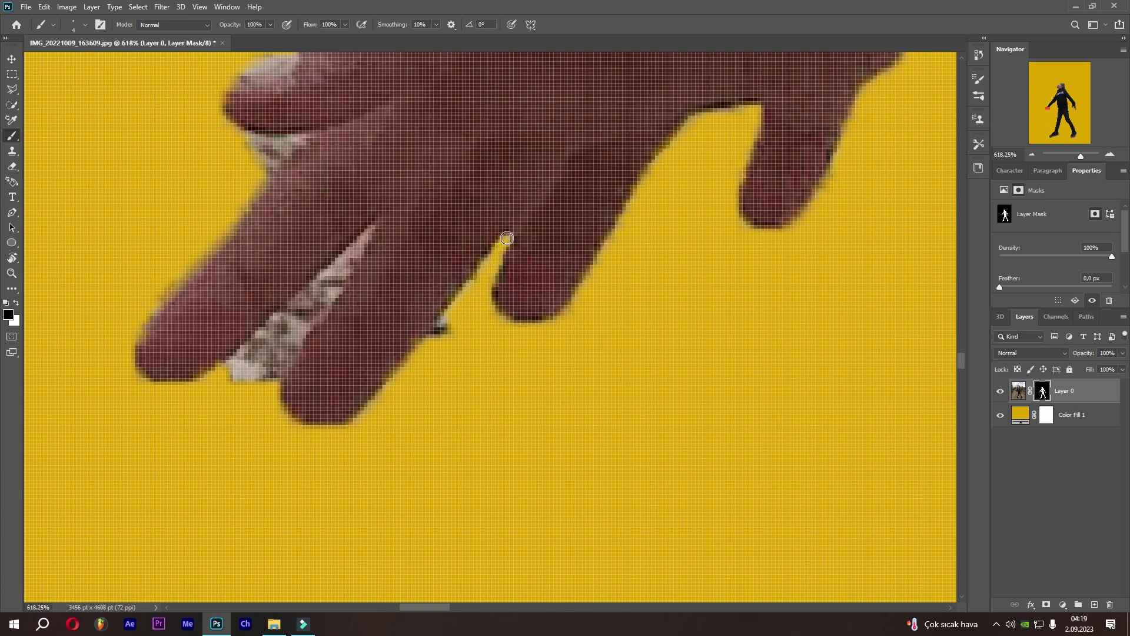
Step: Paint out the white ring patches between the fingers in black
drag(445, 319, 574, 354)
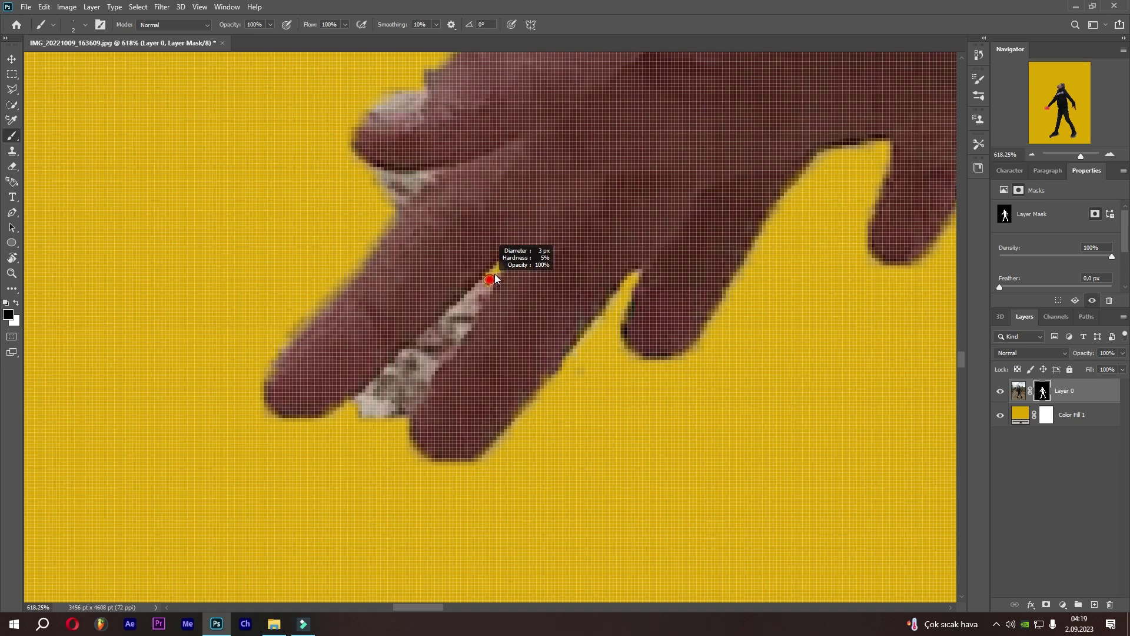
drag(426, 341, 382, 388)
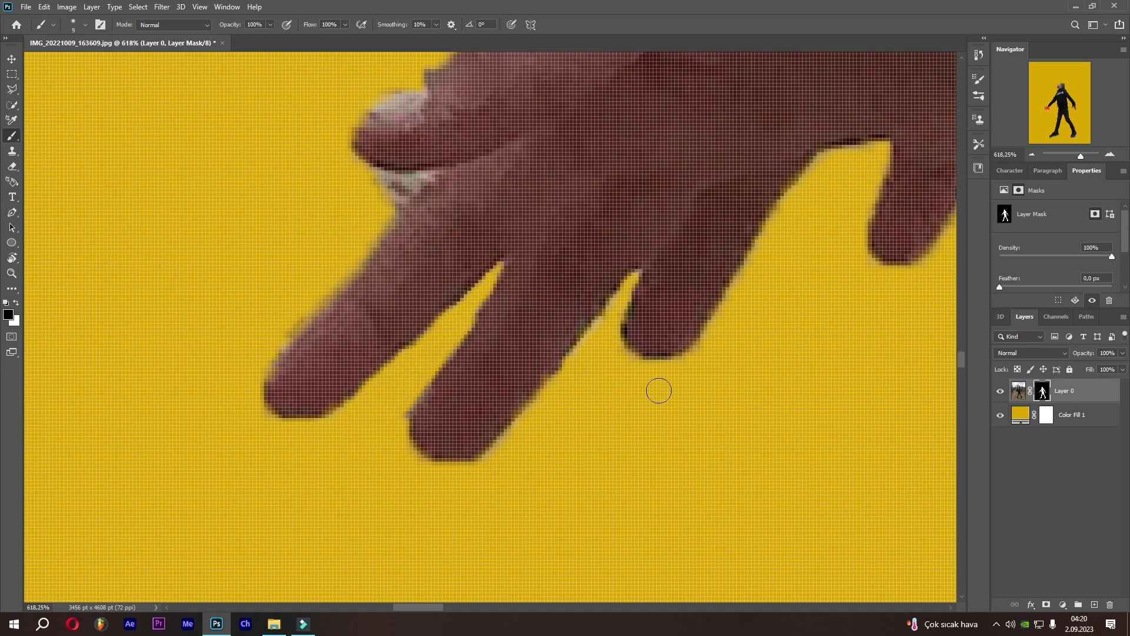
drag(658, 390, 773, 404)
drag(506, 153, 449, 283)
key(x)
key(bracketright)
scroll(67, 299, down, 3)
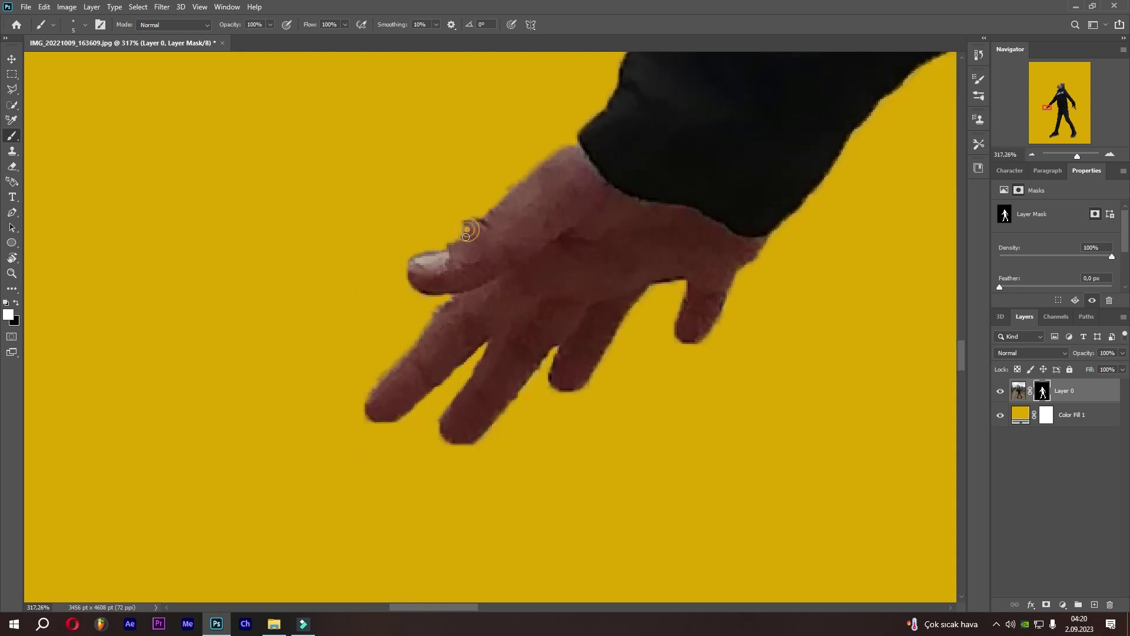
scroll(641, 280, down, 3)
scroll(529, 377, up, 5)
scroll(493, 433, up, 1)
Step: Refine the mask edges along the chin, nose and hair
scroll(494, 433, up, 4)
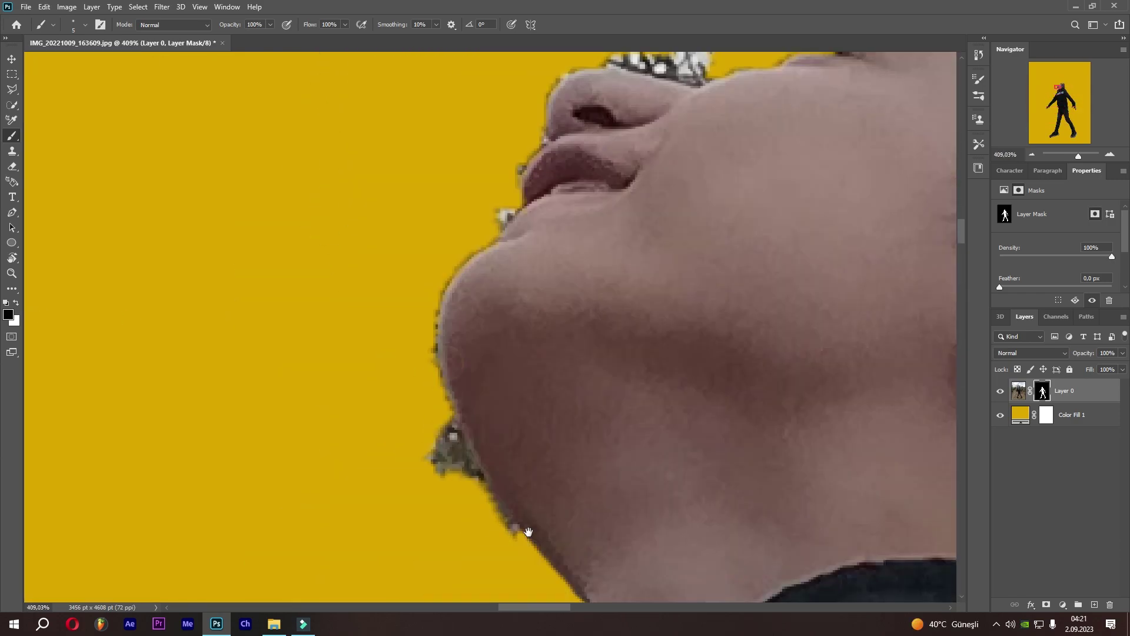
key(bracketright)
key(bracketright)
key(bracketright)
scroll(476, 518, up, 2)
scroll(443, 440, up, 2)
scroll(443, 439, up, 2)
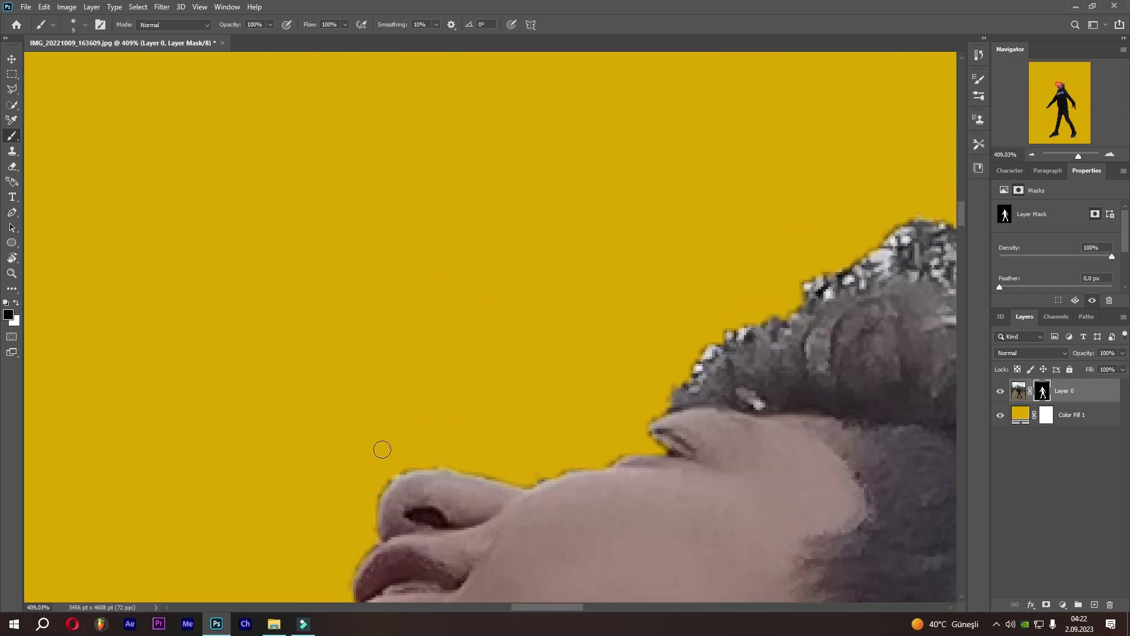
scroll(383, 450, up, 2)
key(bracketleft)
key(bracketleft)
key(bracketleft)
scroll(388, 492, right, 3)
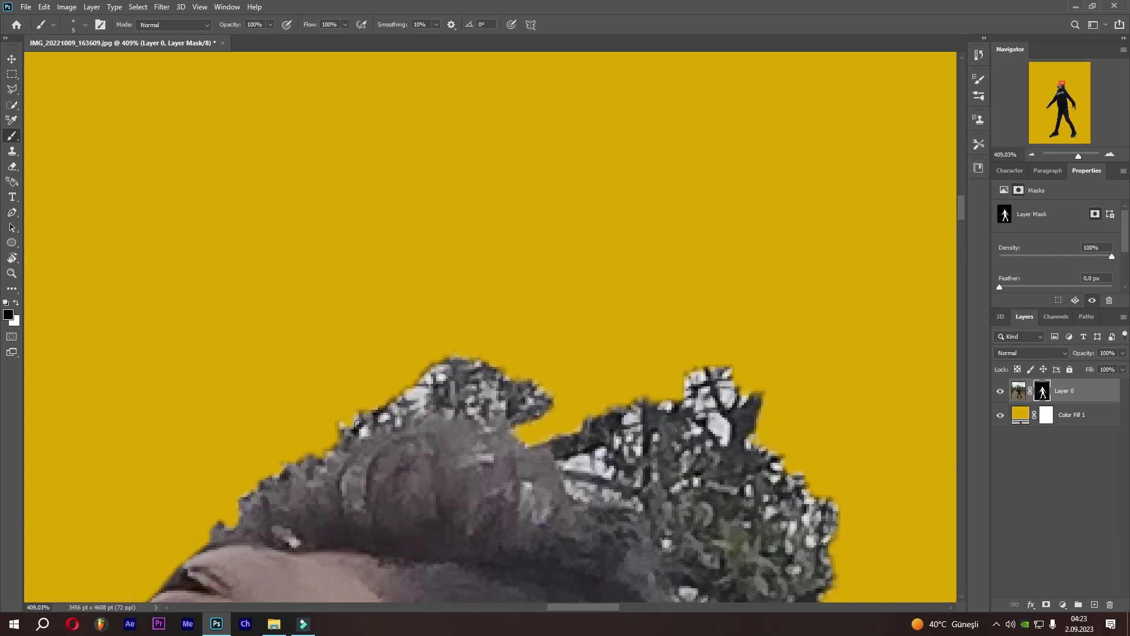
key(bracketright)
key(bracketright)
key(bracketright)
scroll(432, 377, right, 3)
mouse_move(518, 501)
mouse_down()
mouse_move(431, 375)
mouse_move(517, 383)
mouse_up()
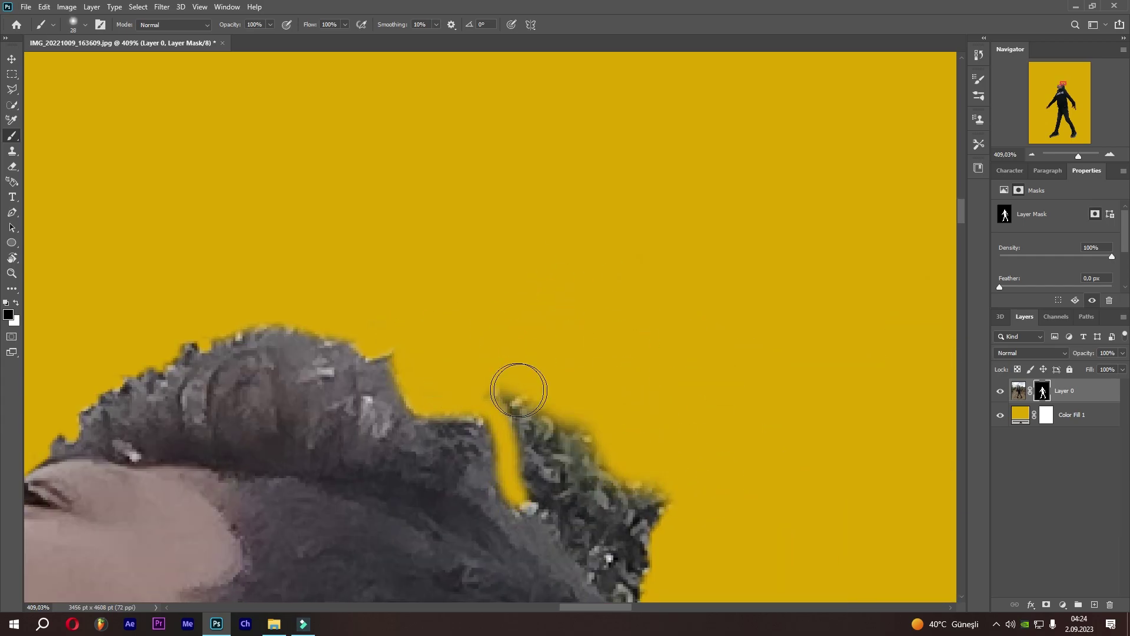
scroll(517, 434, right, 3)
scroll(517, 434, down, 3)
right_click(403, 252)
key(Escape)
scroll(438, 397, down, 3)
drag(438, 397, 465, 548)
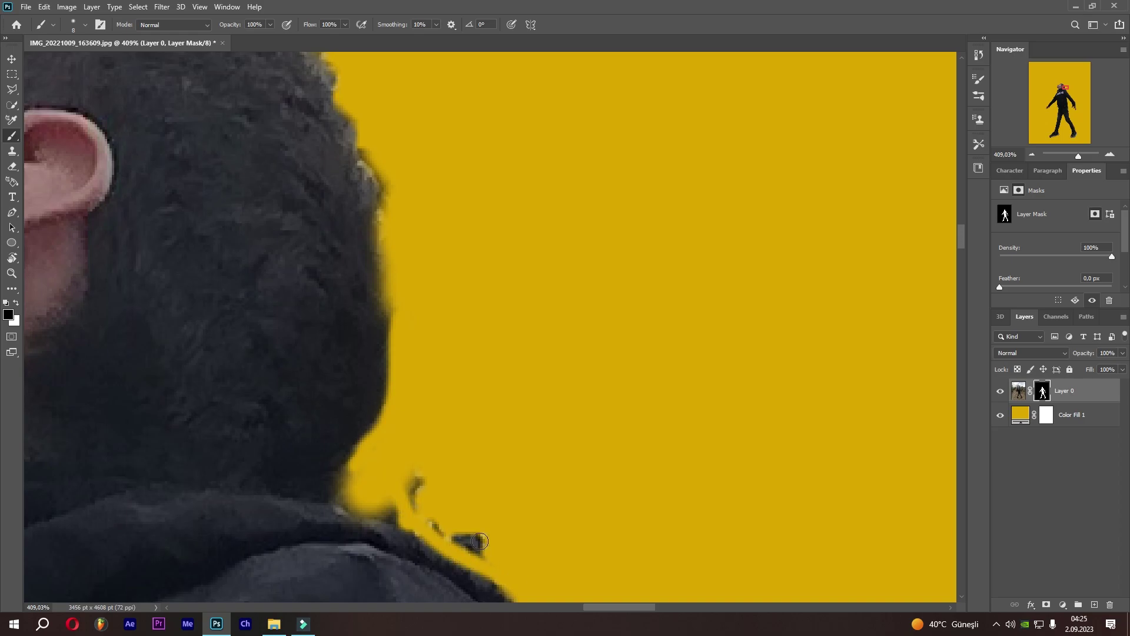
Step: Mask out the lace strands between the fingers and beside the thumb
scroll(465, 492, down, 5)
scroll(406, 247, down, 3)
scroll(399, 481, down, 3)
key(bracketleft)
scroll(400, 481, down, 5)
scroll(400, 480, up, 2)
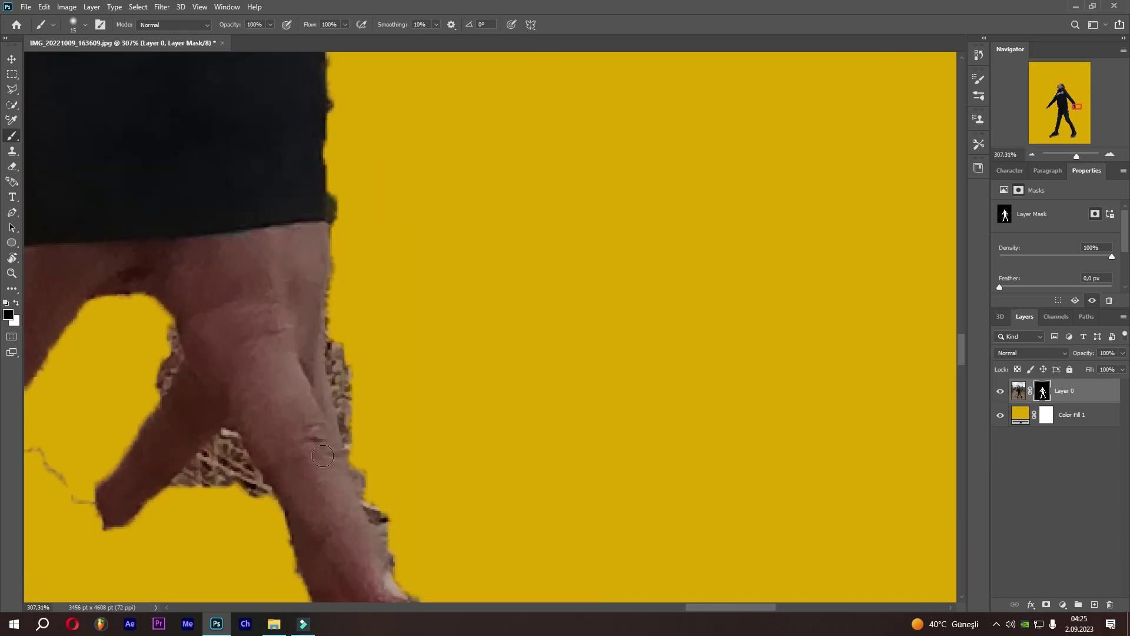
key(bracketleft)
key(x)
scroll(168, 327, down, 3)
scroll(232, 459, up, 2)
scroll(231, 459, left, 3)
drag(359, 401, 334, 368)
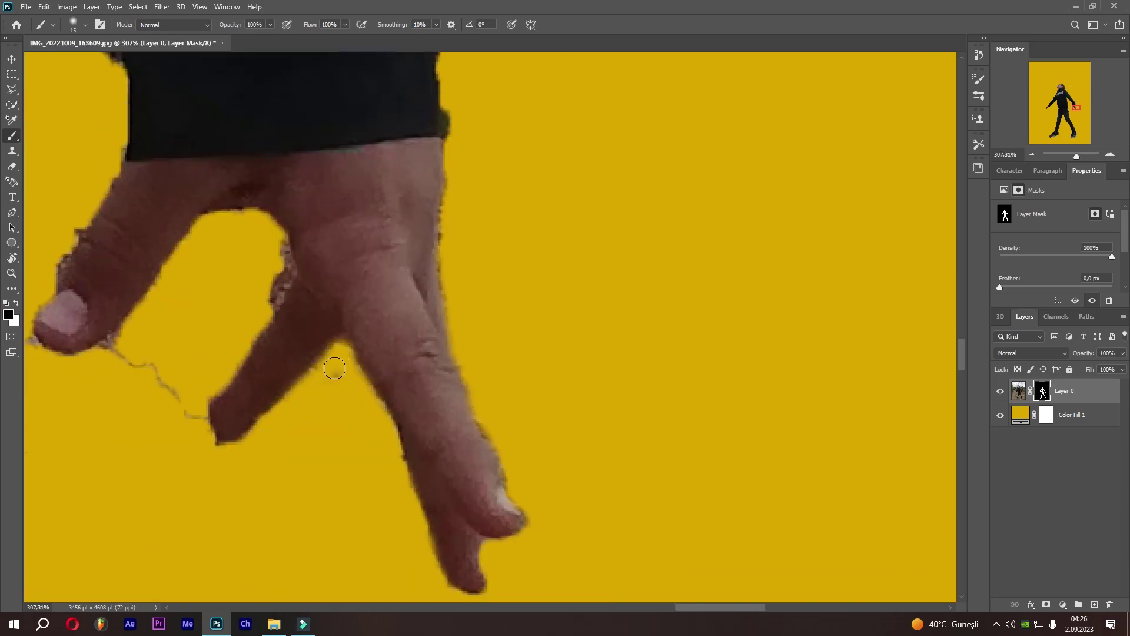
drag(195, 415, 109, 344)
key(bracketleft)
Step: Clean the mask edges along the jeans and both shoe soles
scroll(266, 442, left, 5)
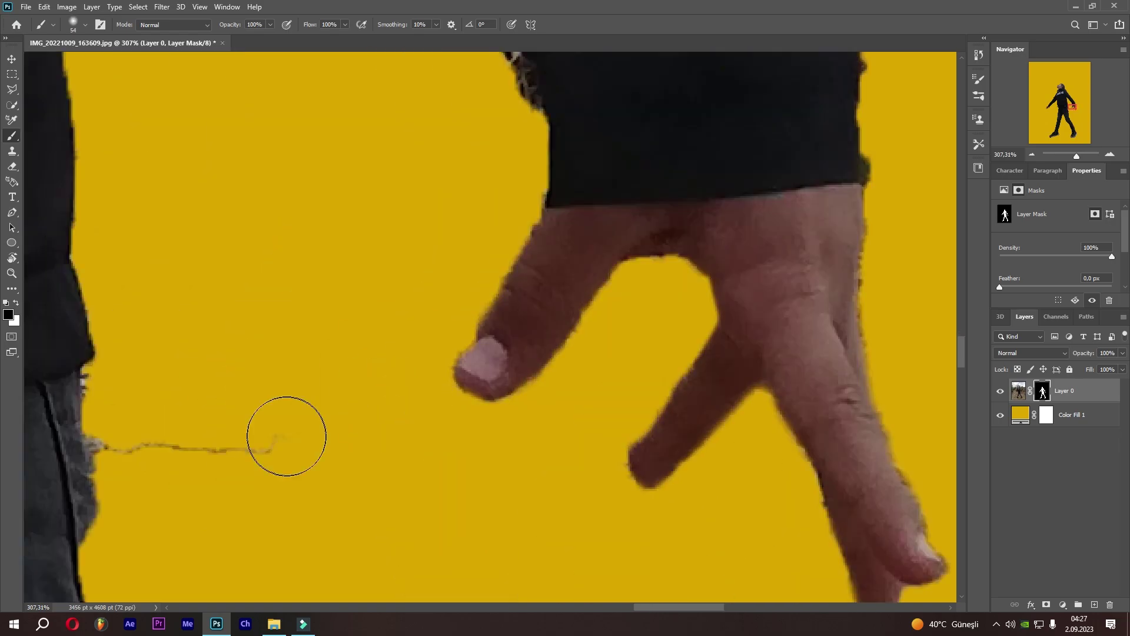
scroll(364, 422, left, 5)
scroll(364, 423, up, 3)
drag(406, 265, 434, 404)
scroll(412, 353, down, 5)
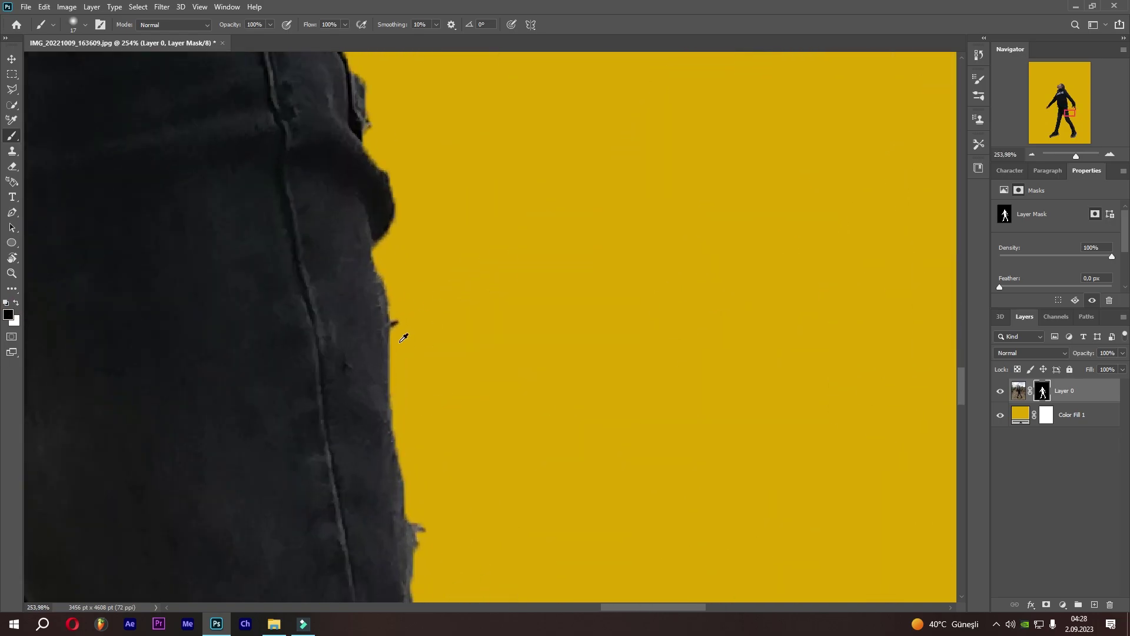
scroll(393, 280, left, 3)
scroll(392, 280, down, 5)
scroll(477, 275, up, 3)
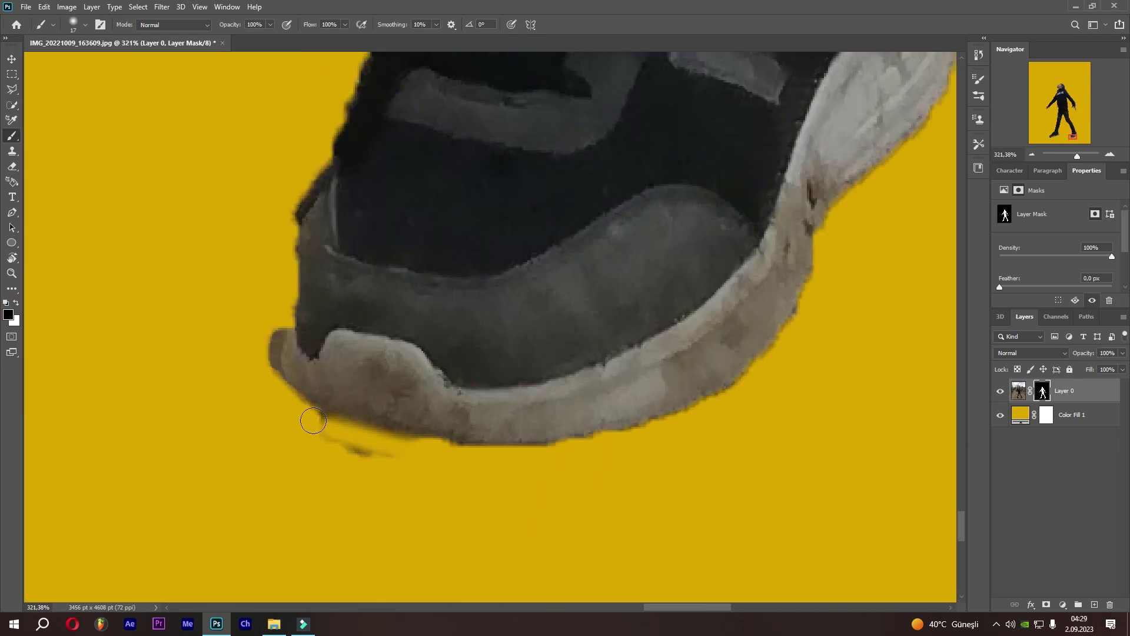
scroll(480, 294, left, 2)
drag(483, 310, 474, 471)
scroll(374, 426, down, 3)
scroll(373, 427, up, 4)
scroll(653, 379, right, 3)
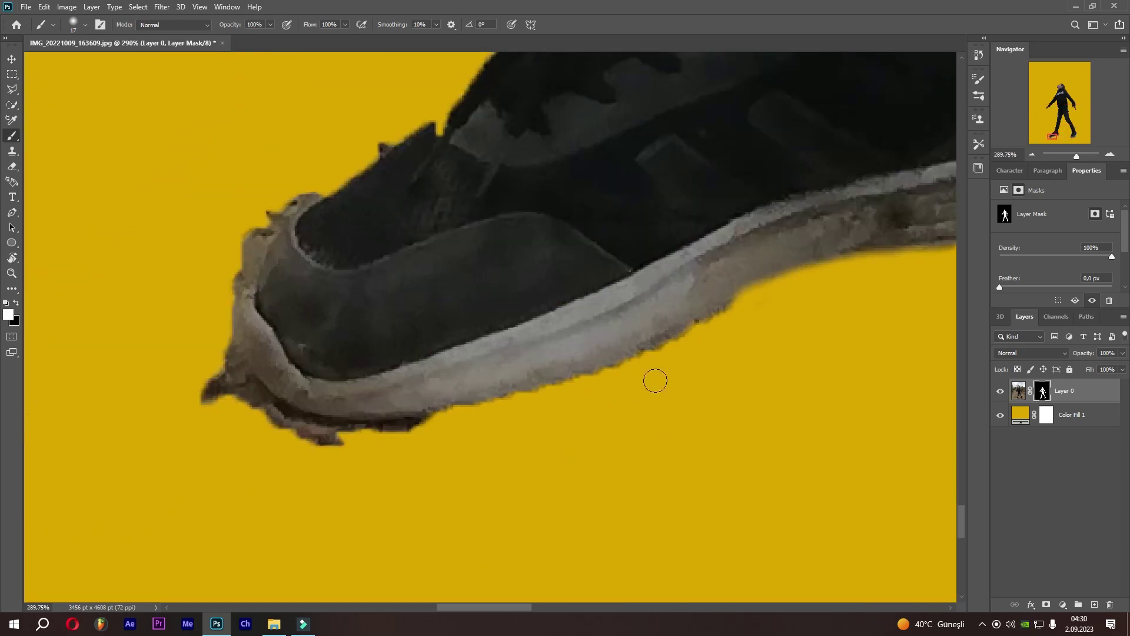
drag(412, 424, 337, 468)
scroll(282, 285, up, 3)
scroll(351, 379, up, 3)
scroll(467, 366, up, 2)
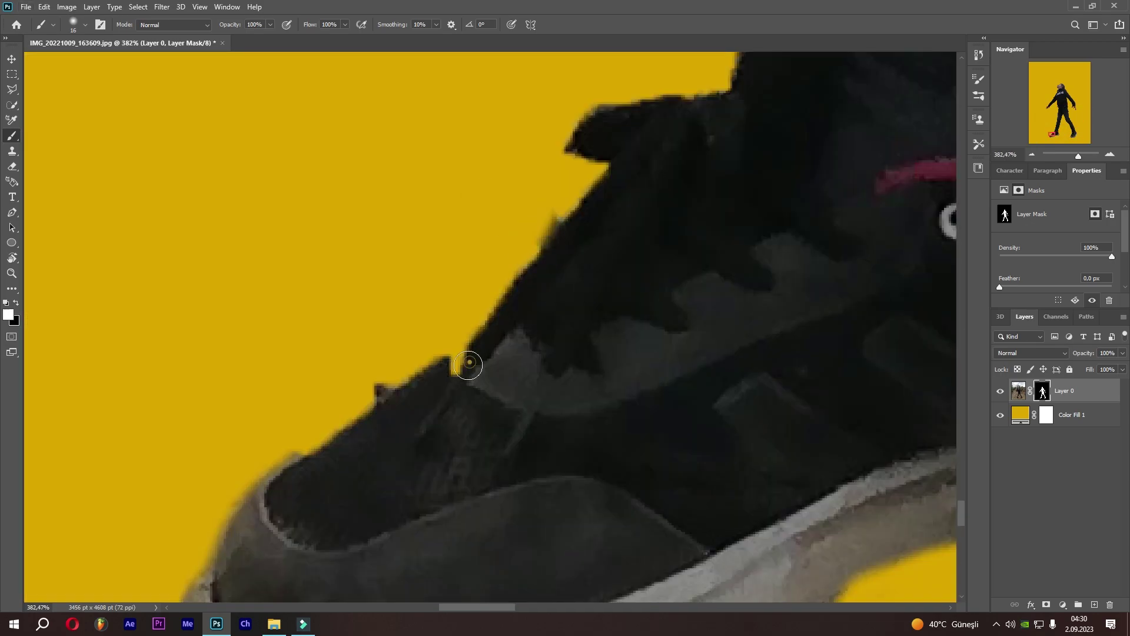
scroll(370, 388, down, 4)
scroll(443, 375, up, 3)
Step: Swap to white and review the finished cutout on the yellow fill
key(x)
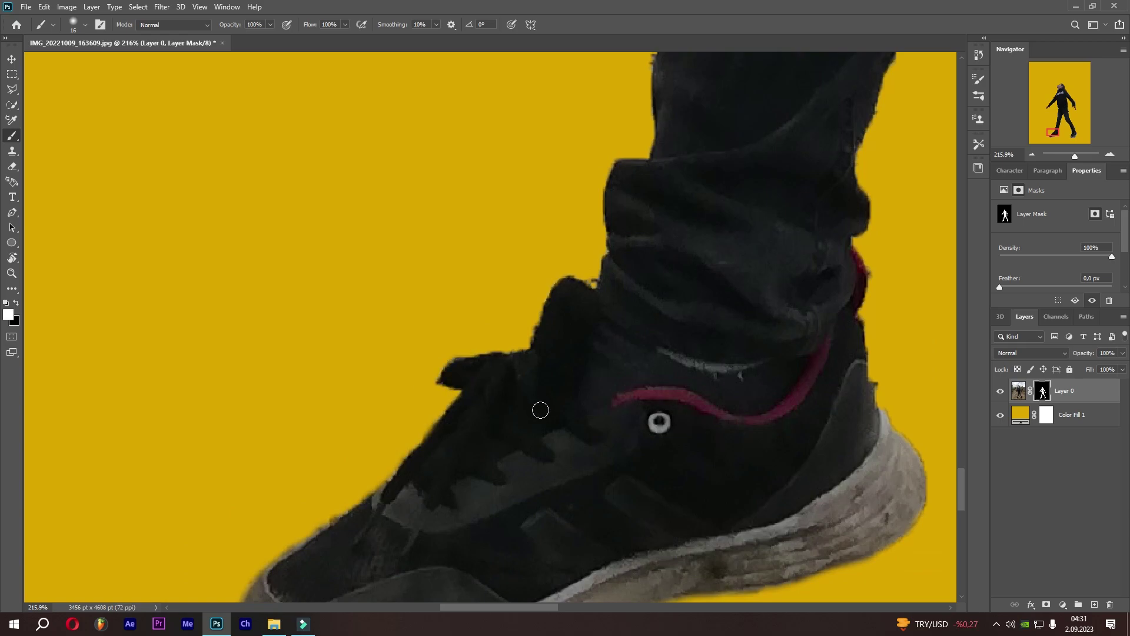
scroll(540, 410, down, 2)
scroll(541, 410, down, 2)
scroll(543, 412, down, 2)
scroll(546, 412, down, 1)
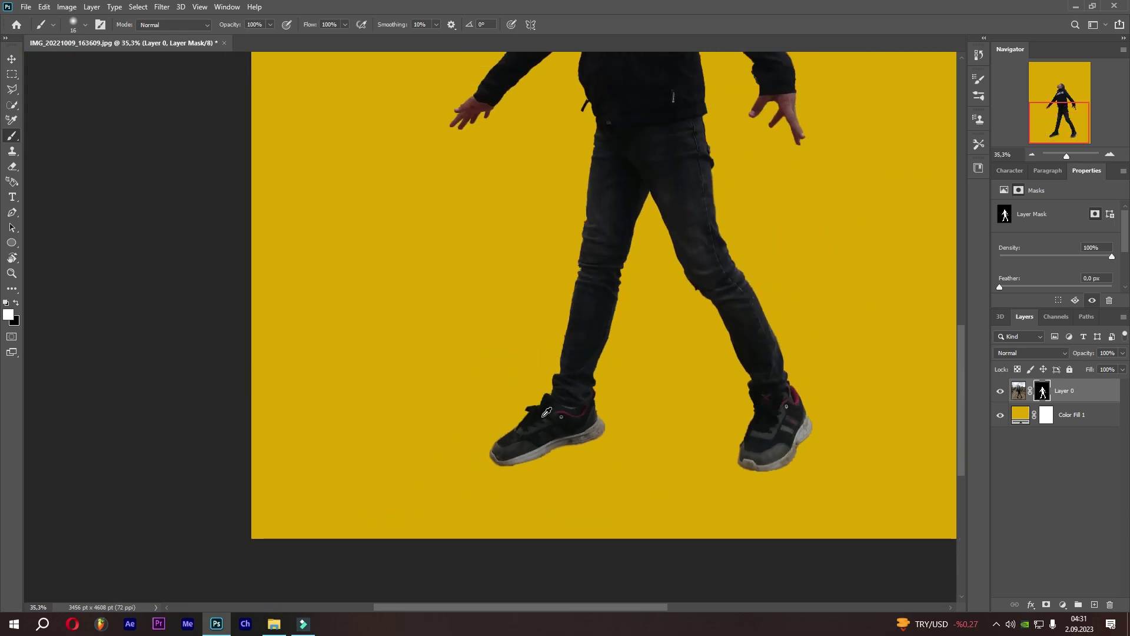
scroll(546, 412, down, 1)
scroll(612, 401, down, 1)
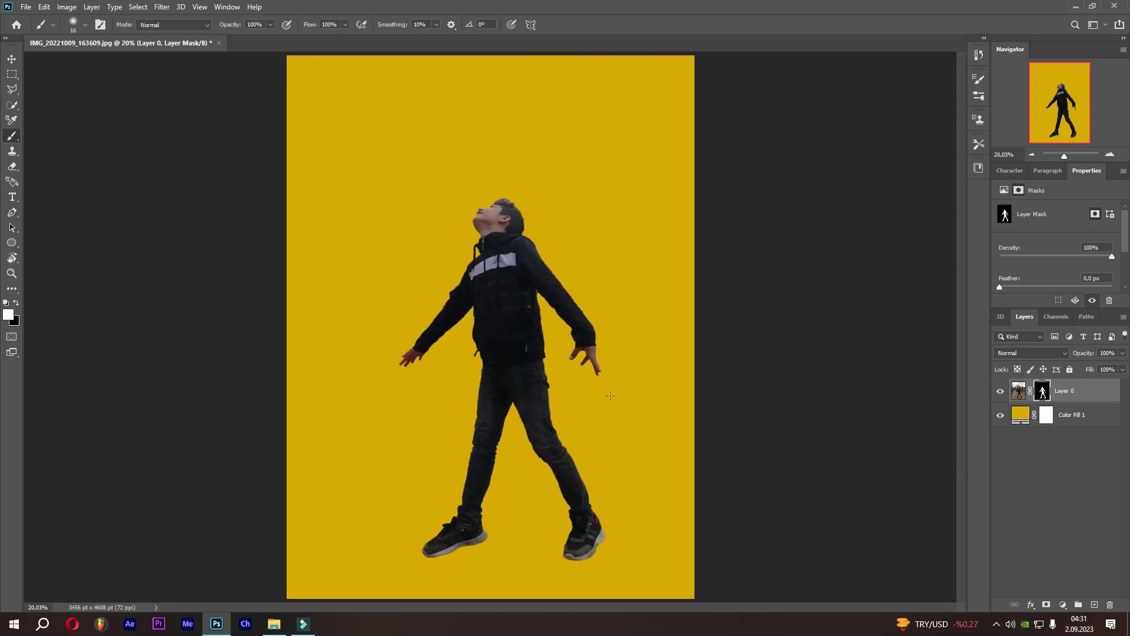
Step: Delete the Color Fill 1 layer and convert Layer 0 to a smart object
click(1000, 415)
drag(1078, 417, 1111, 606)
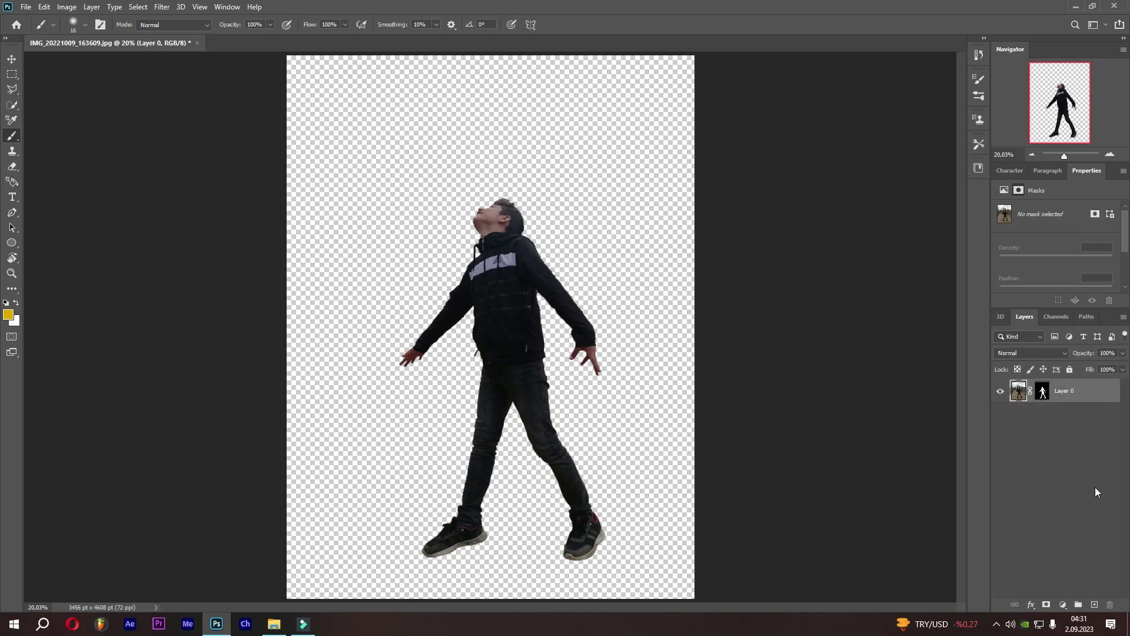
right_click(1072, 391)
click(986, 277)
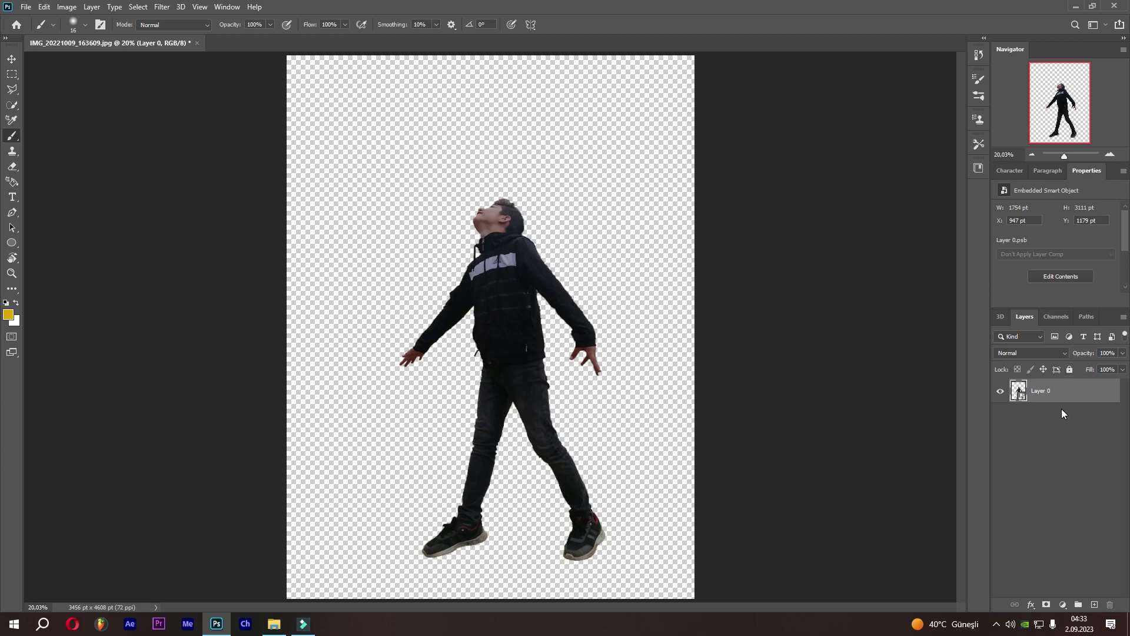
click(11, 288)
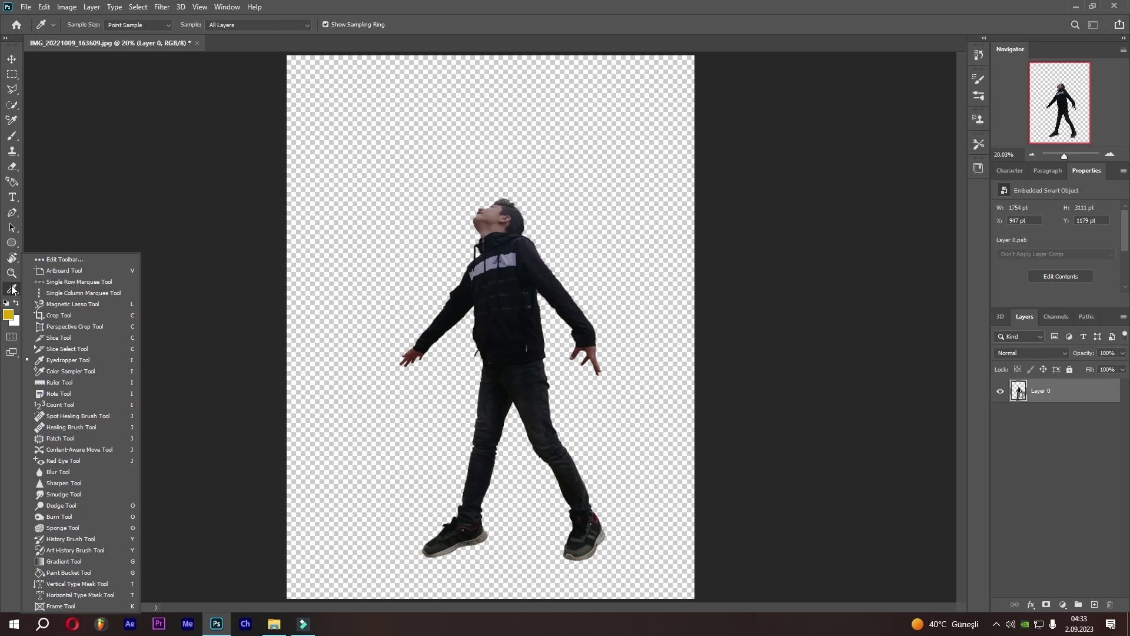
Step: Crop-widen the canvas symmetrically to 5262 × 4608 pt and fit it on screen
click(68, 316)
mouse_move(692, 327)
mouse_down()
mouse_move(815, 323)
mouse_move(801, 323)
mouse_up()
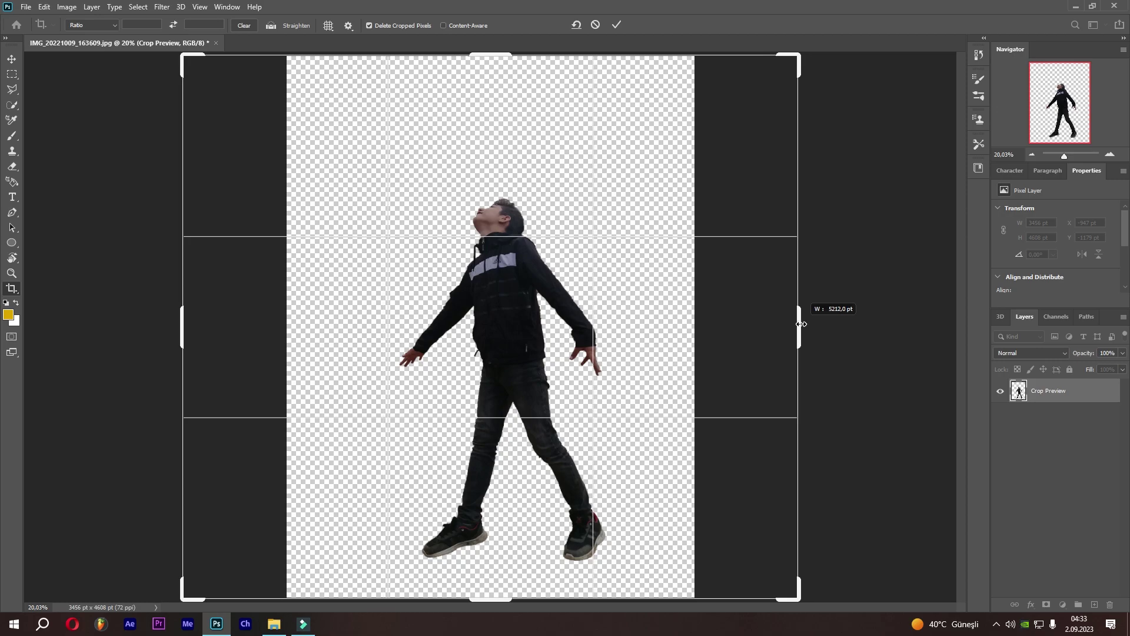
key(ctrl+minus)
key(ctrl+minus)
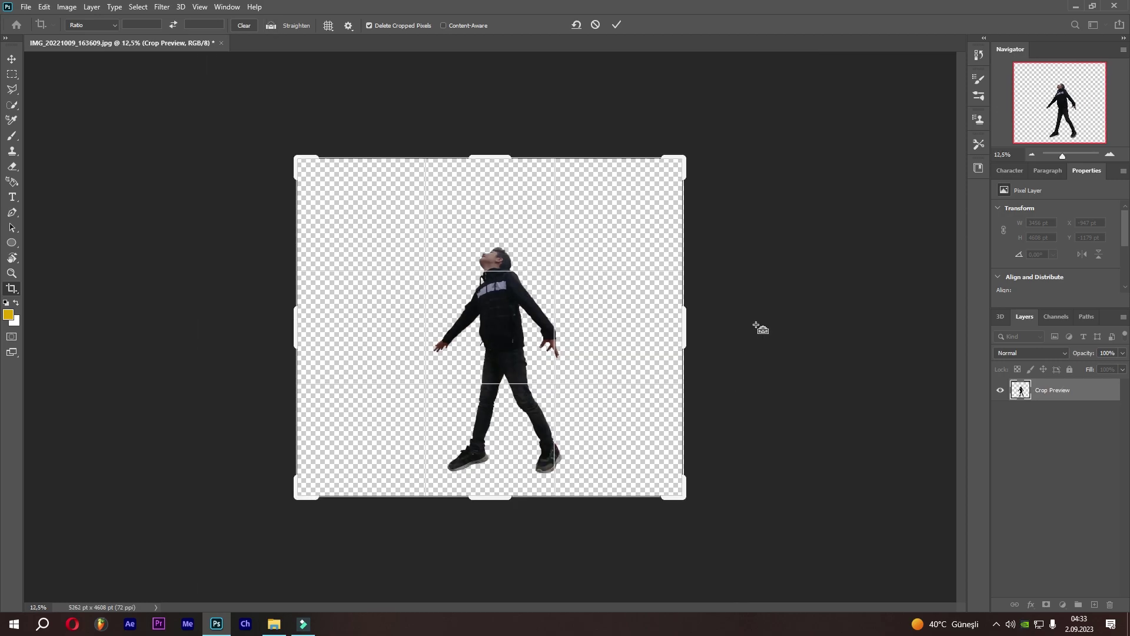
drag(497, 497, 499, 502)
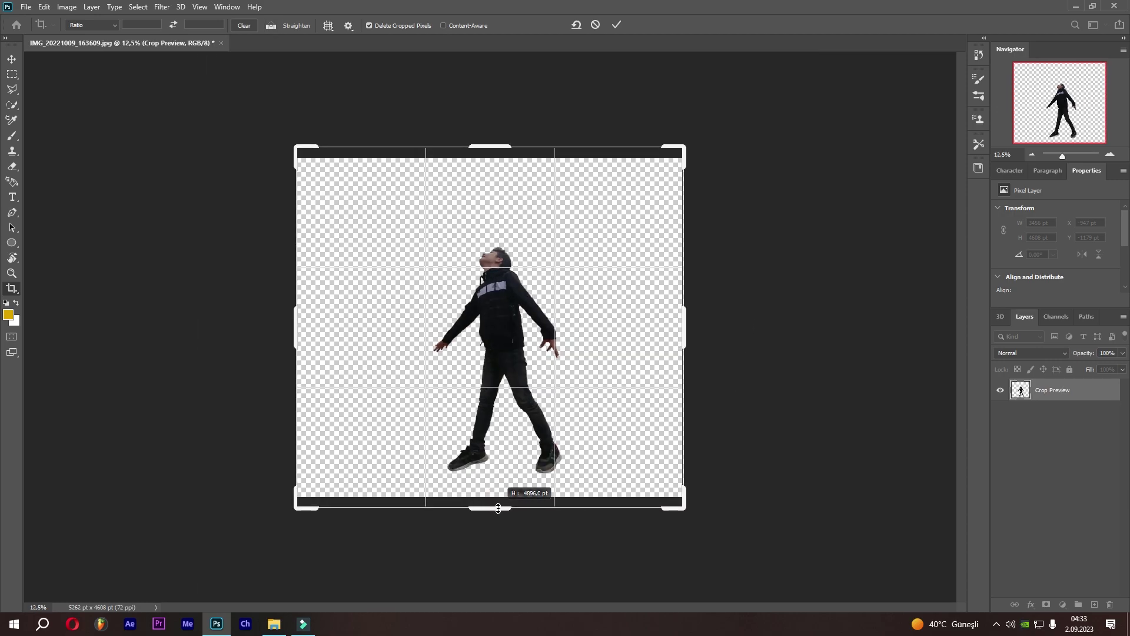
click(620, 24)
key(ctrl+0)
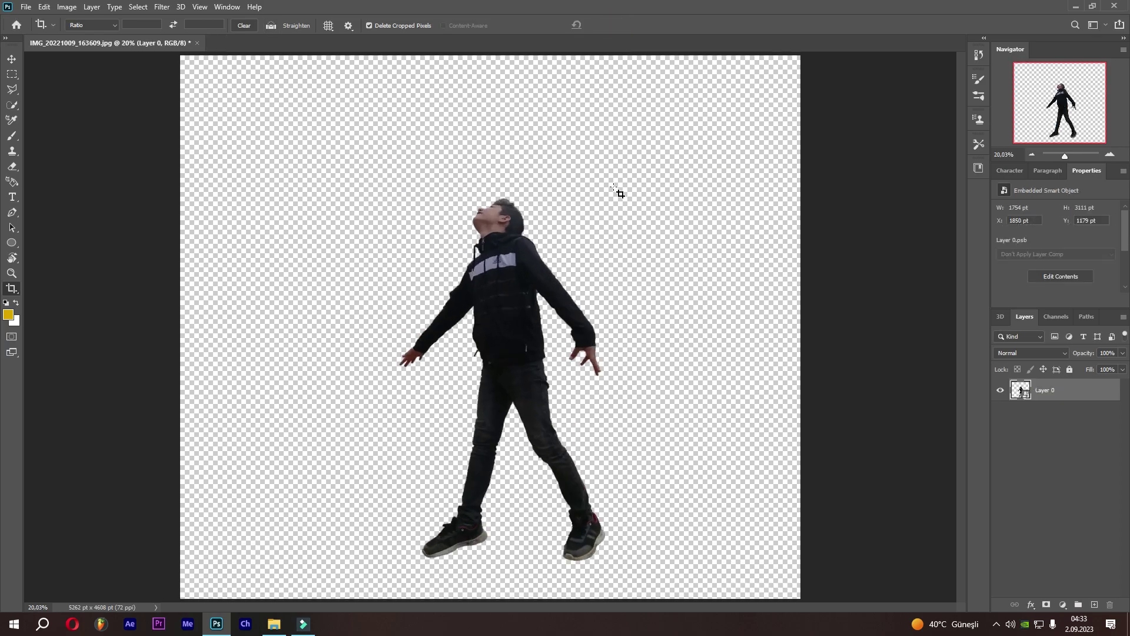
click(12, 59)
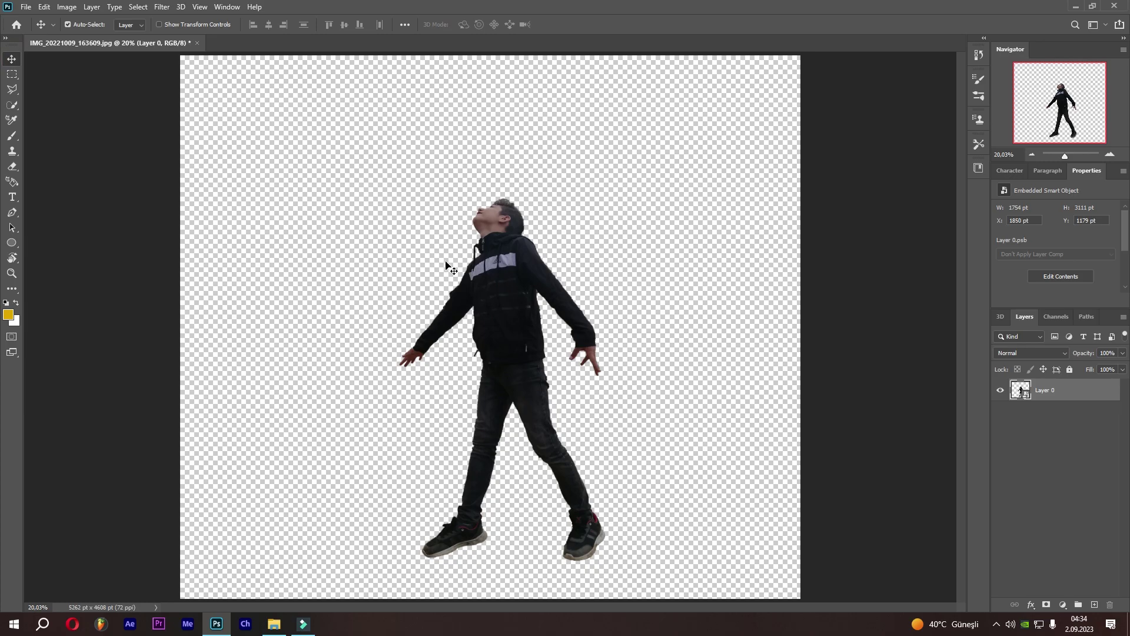
Step: Hide Layer 0 and place the pexels cloud photo, enlarged and lowered to fill the canvas
click(998, 391)
click(274, 624)
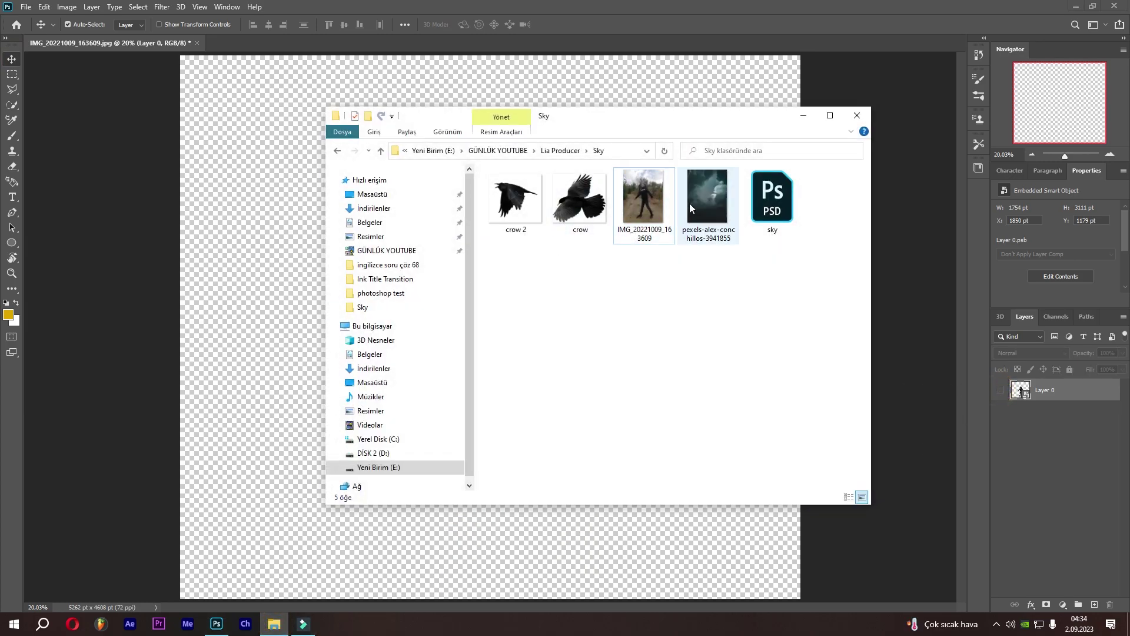
drag(690, 207, 202, 303)
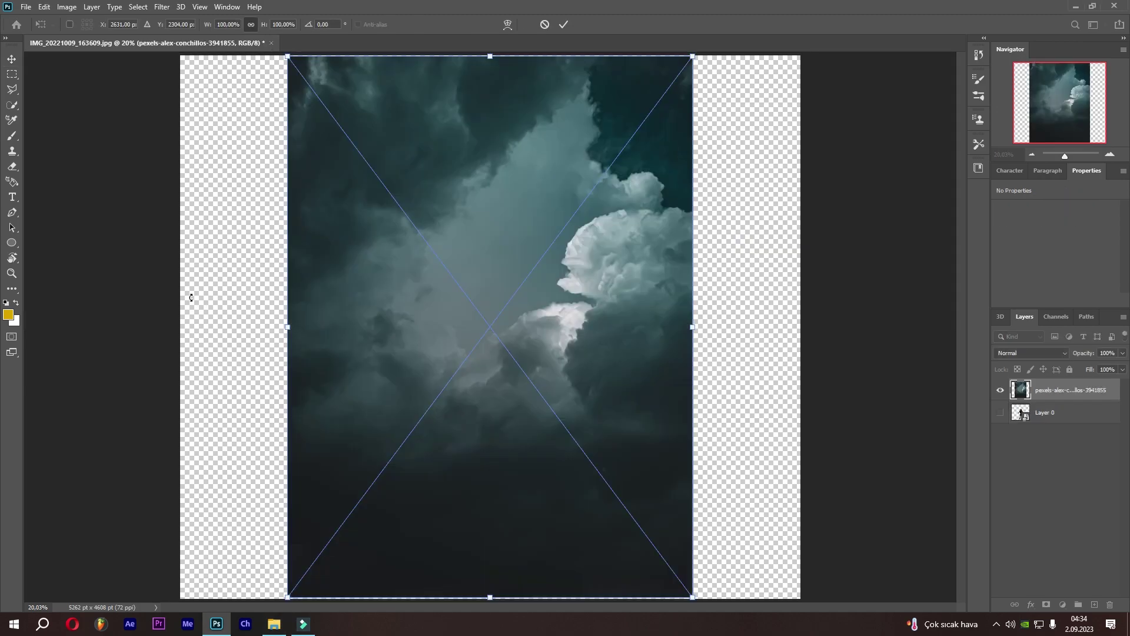
key(ctrl+minus)
key(ctrl+minus)
key(ctrl+minus)
key(ctrl+plus)
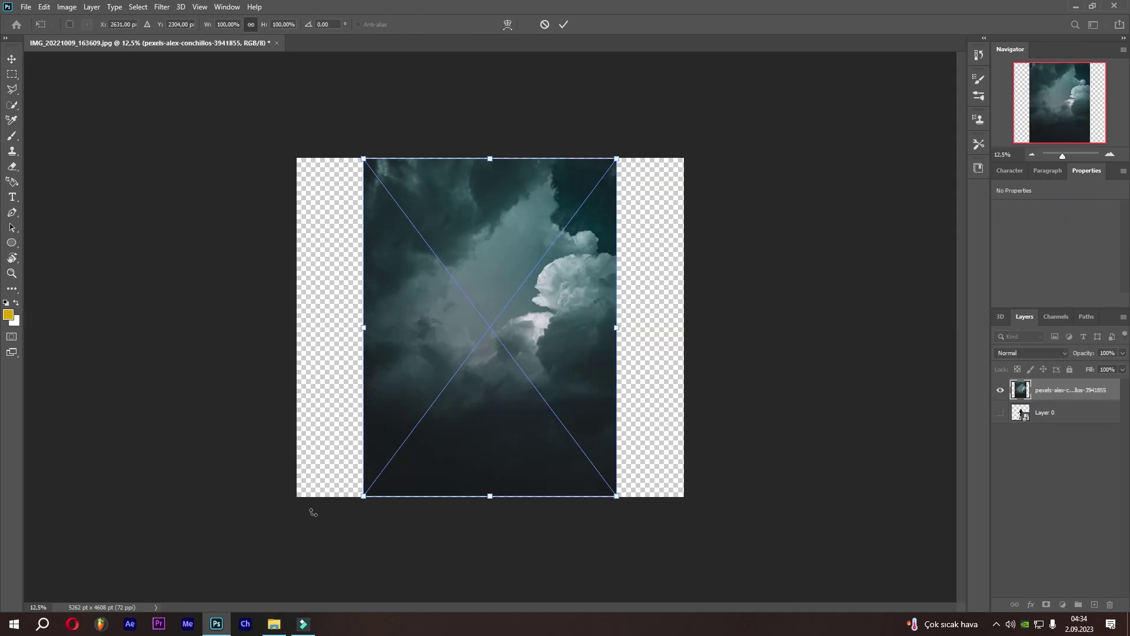
mouse_move(615, 498)
mouse_down()
mouse_move(745, 550)
mouse_move(687, 583)
mouse_up()
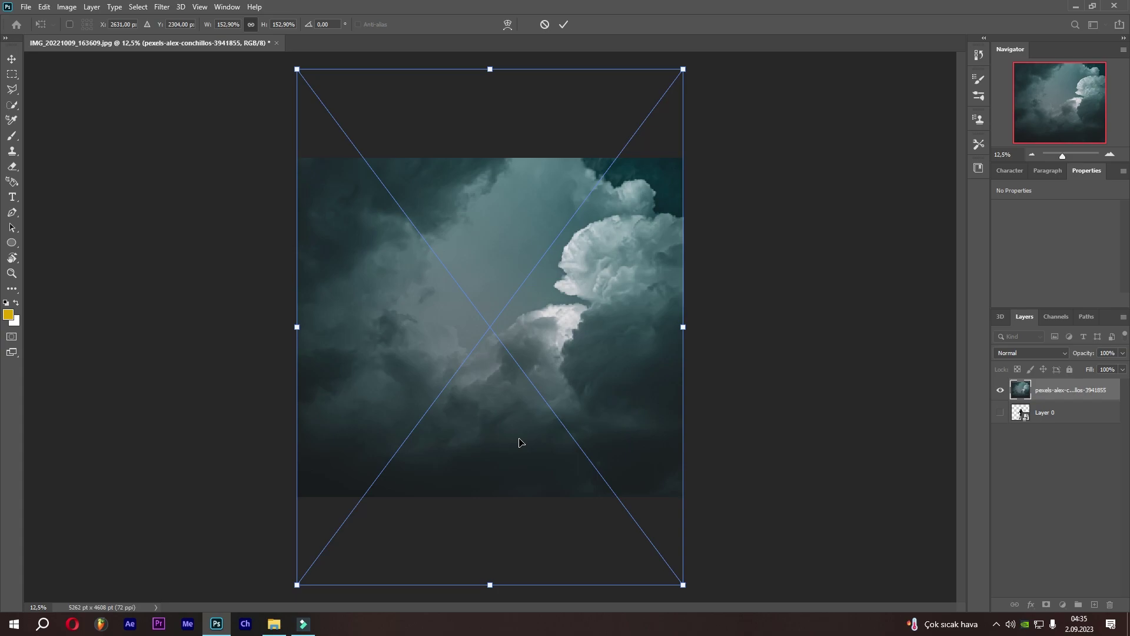
drag(508, 328, 504, 393)
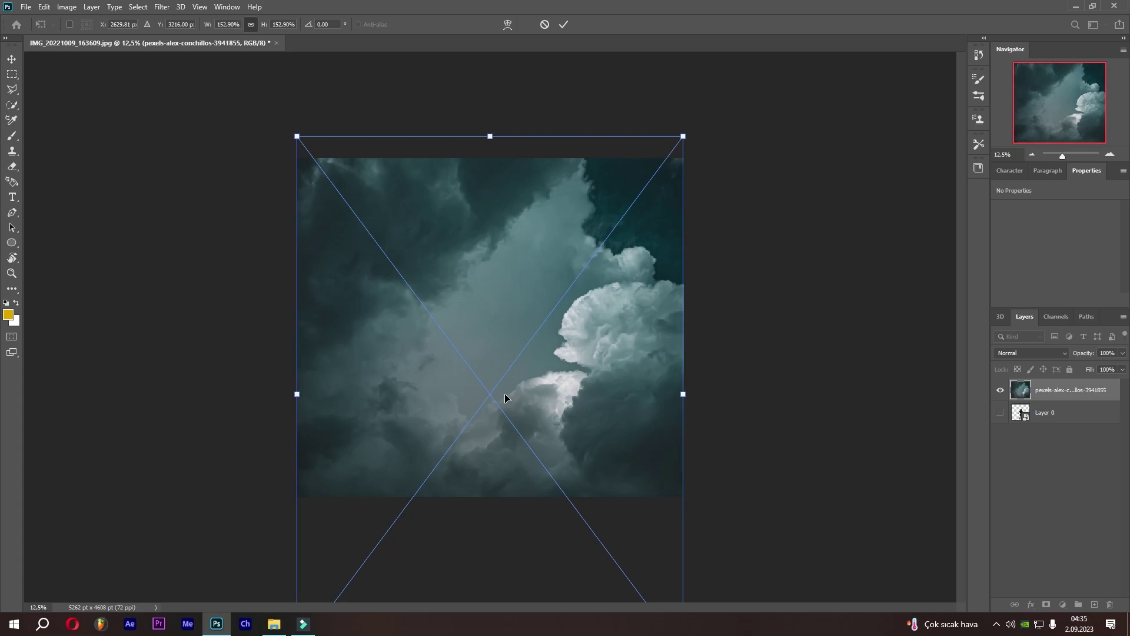
key(Return)
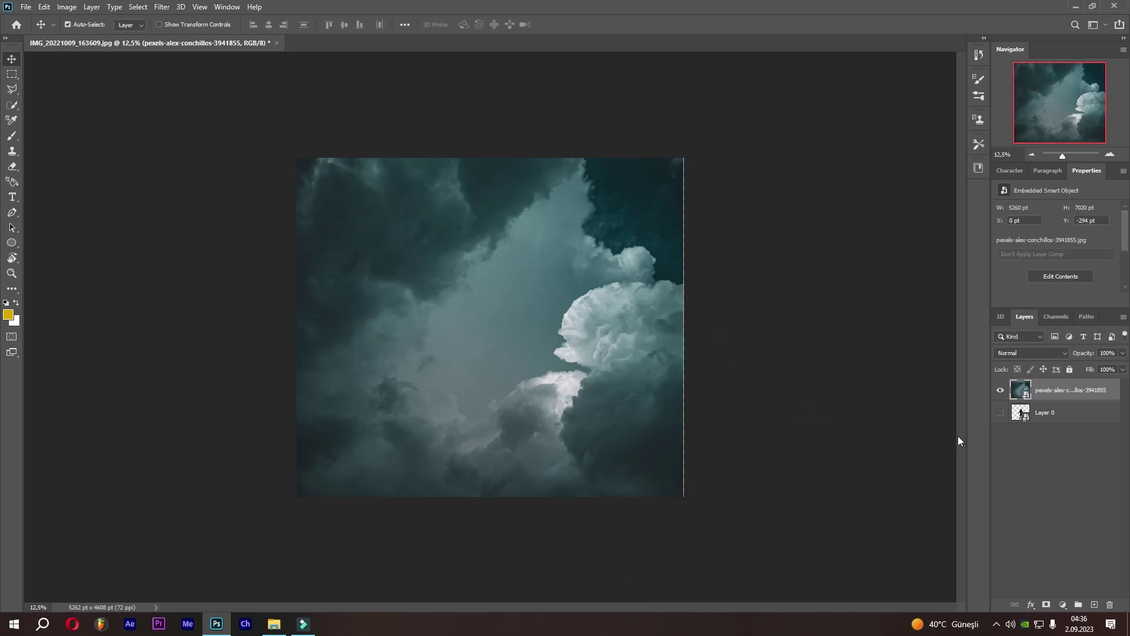
Step: Add a new empty layer and merge the cloud smart object down into it
click(1056, 410)
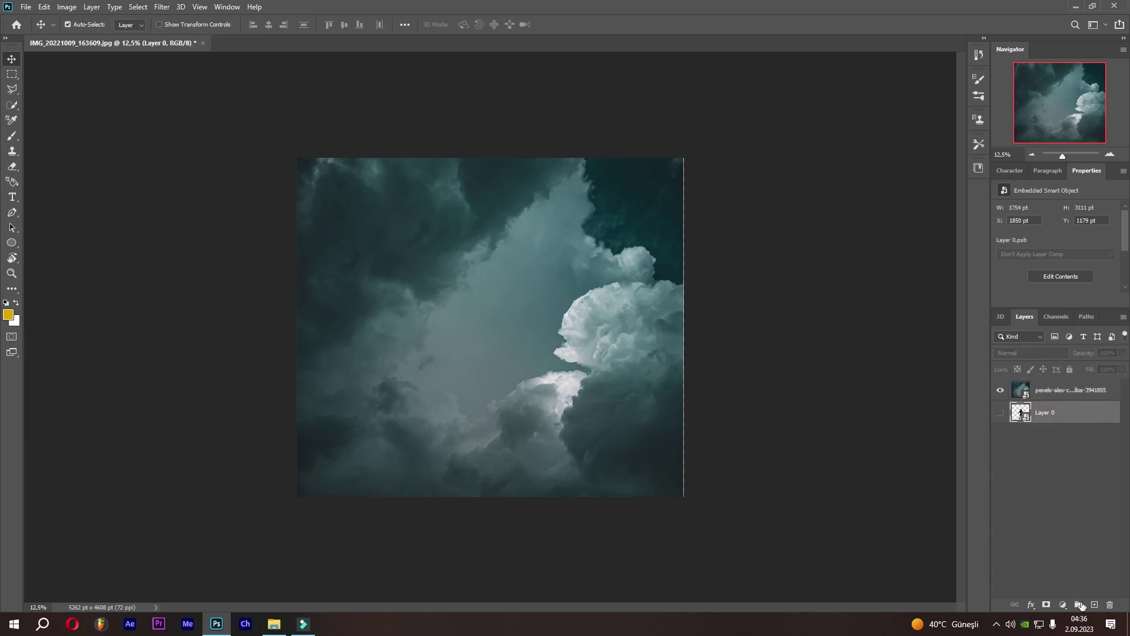
click(1091, 606)
click(1036, 389)
right_click(1042, 390)
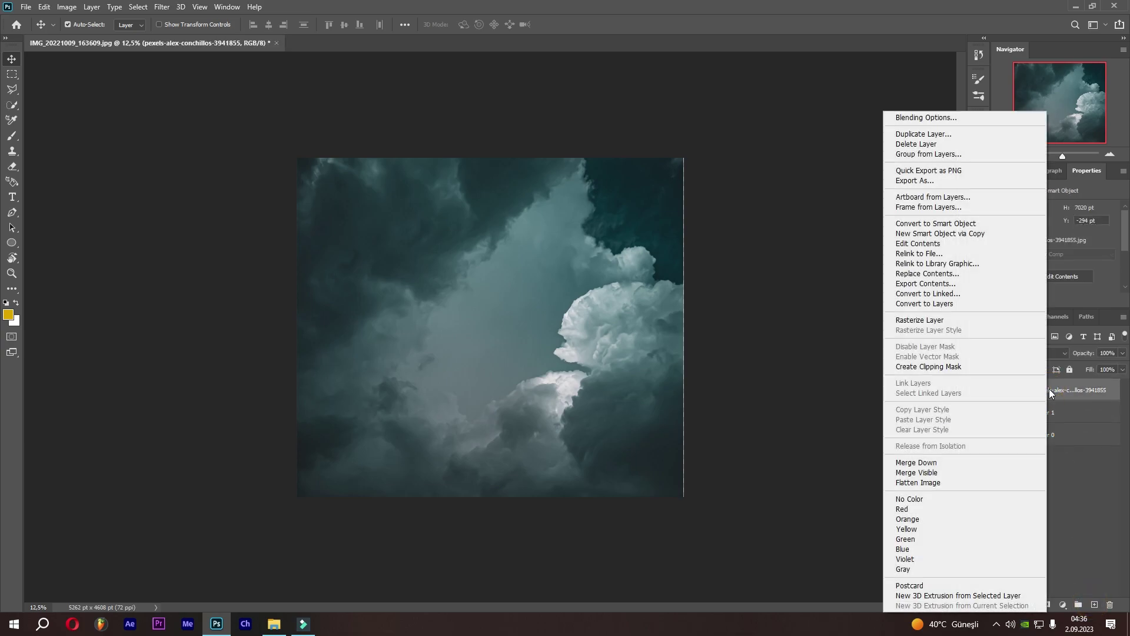
click(941, 463)
Step: Content-aware scale the sky slightly wider, to 5436 × 7020 pt
click(44, 7)
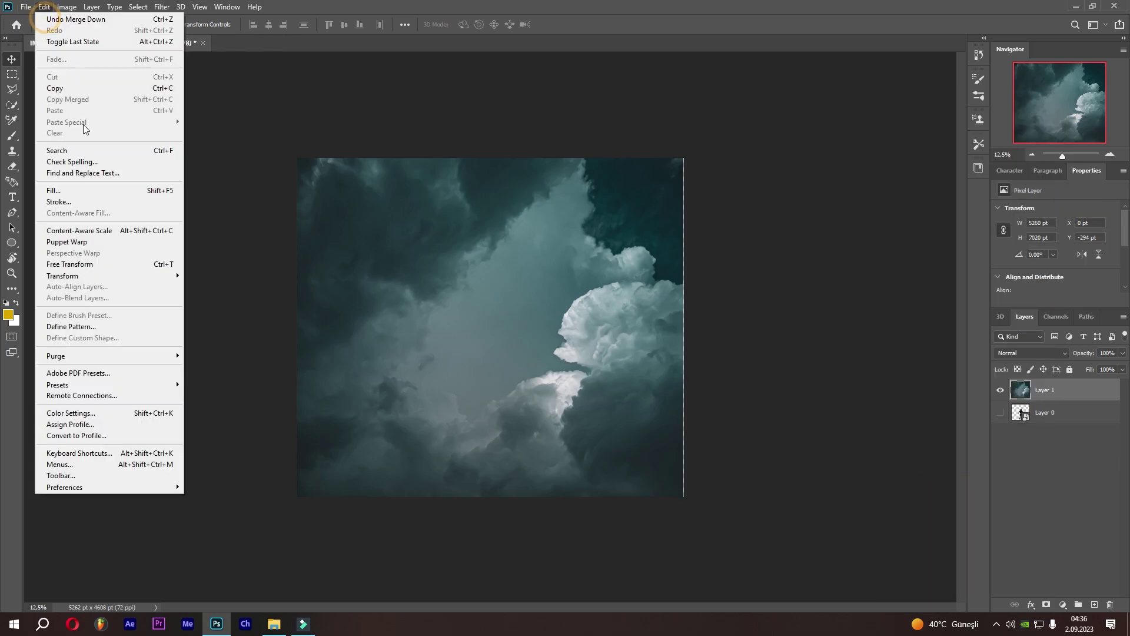
click(116, 233)
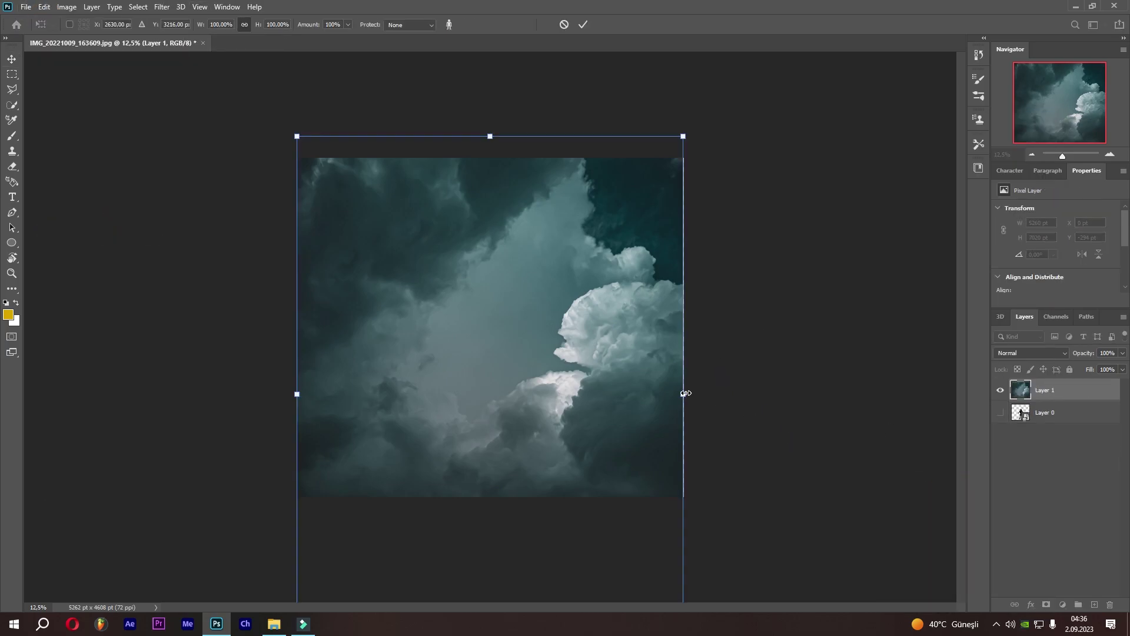
drag(685, 393, 690, 393)
click(582, 27)
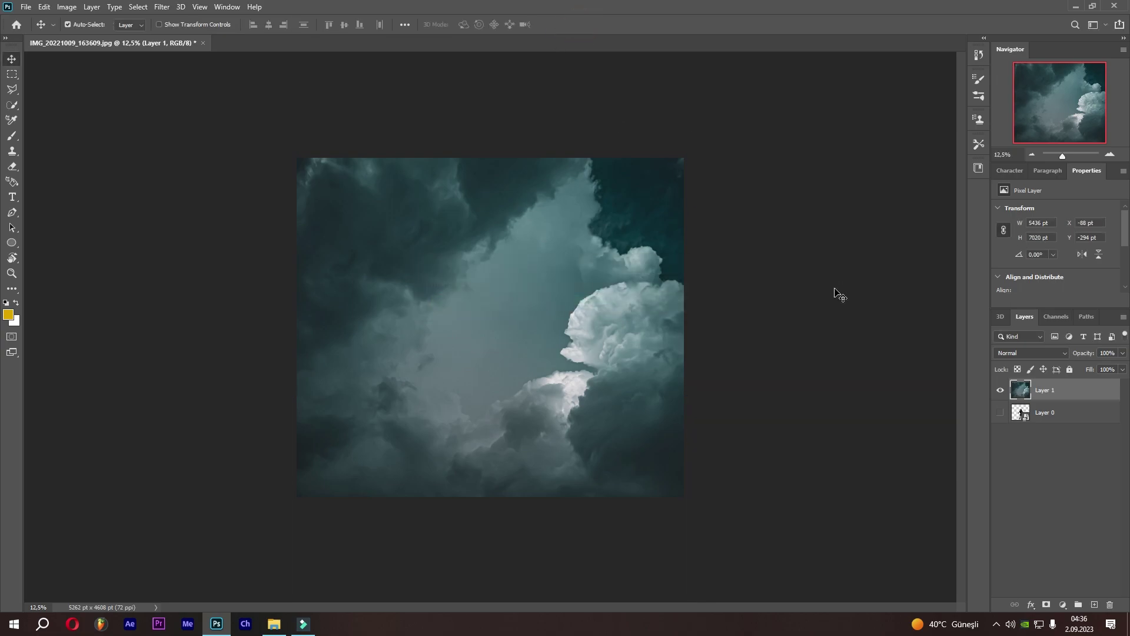
scroll(839, 295, up, 3)
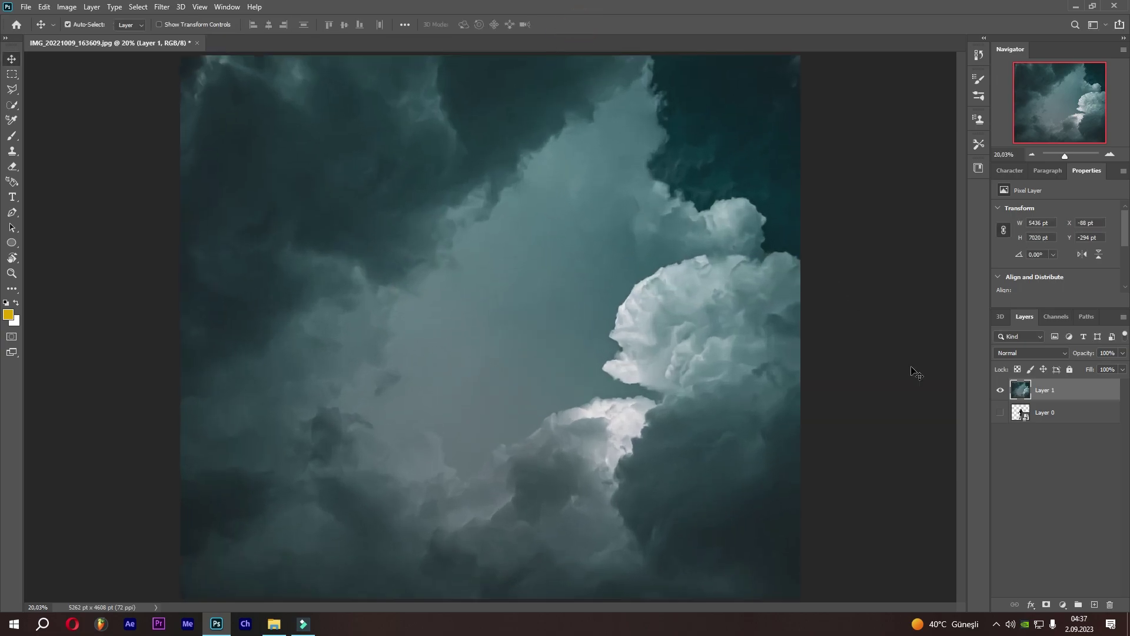
Step: Add a Brightness/Contrast adjustment clipped to the clouds, with brightness 21 and contrast -45
click(1067, 603)
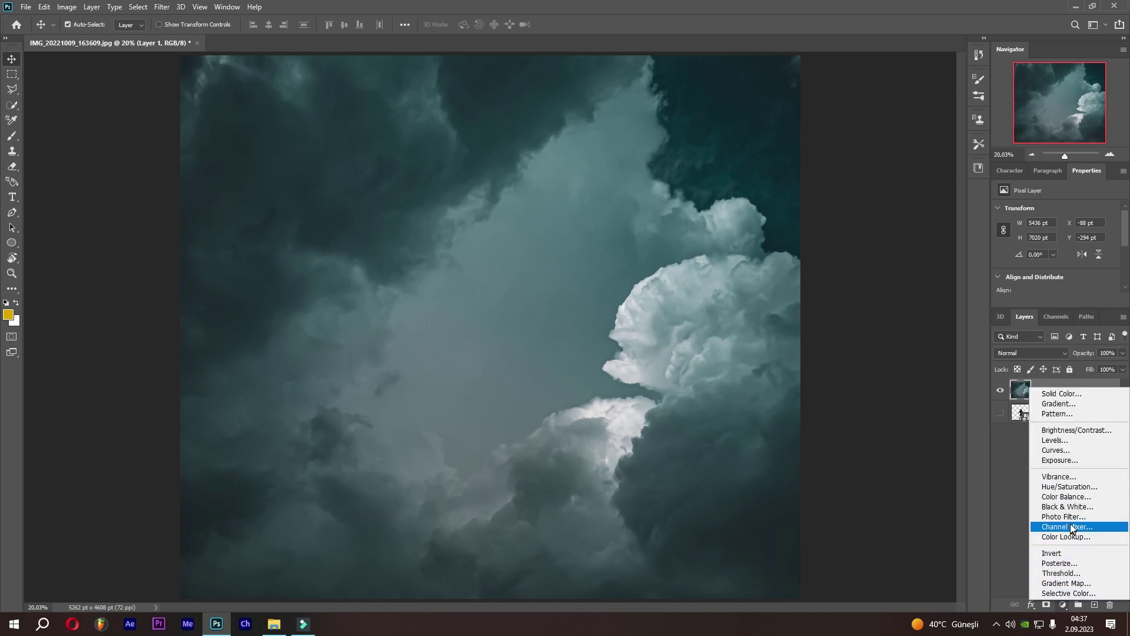
click(1072, 430)
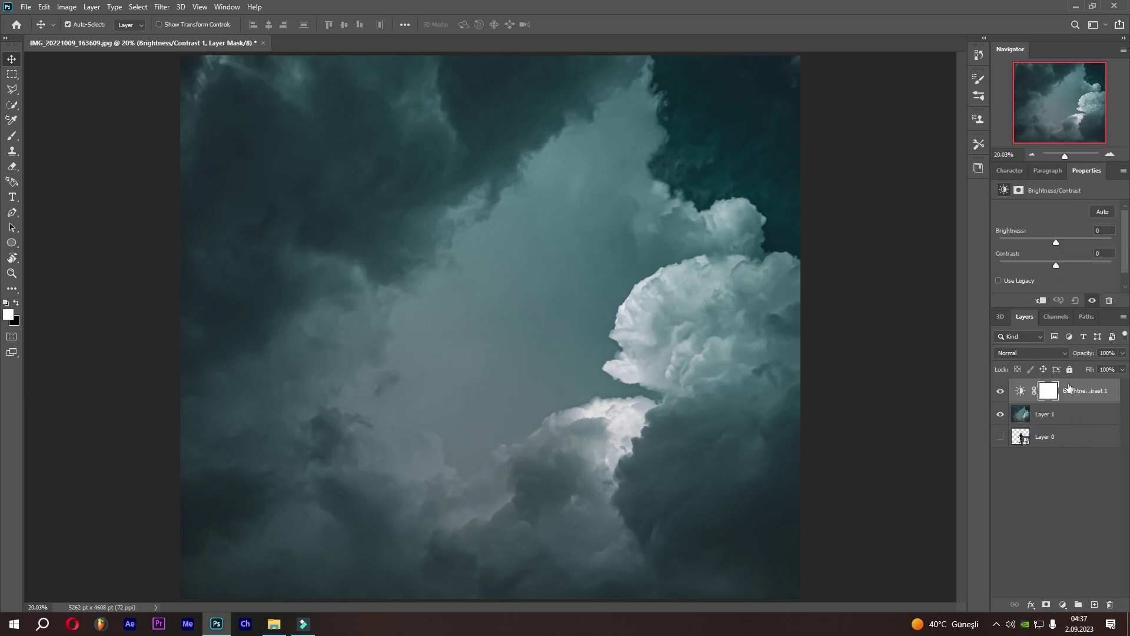
click(1042, 302)
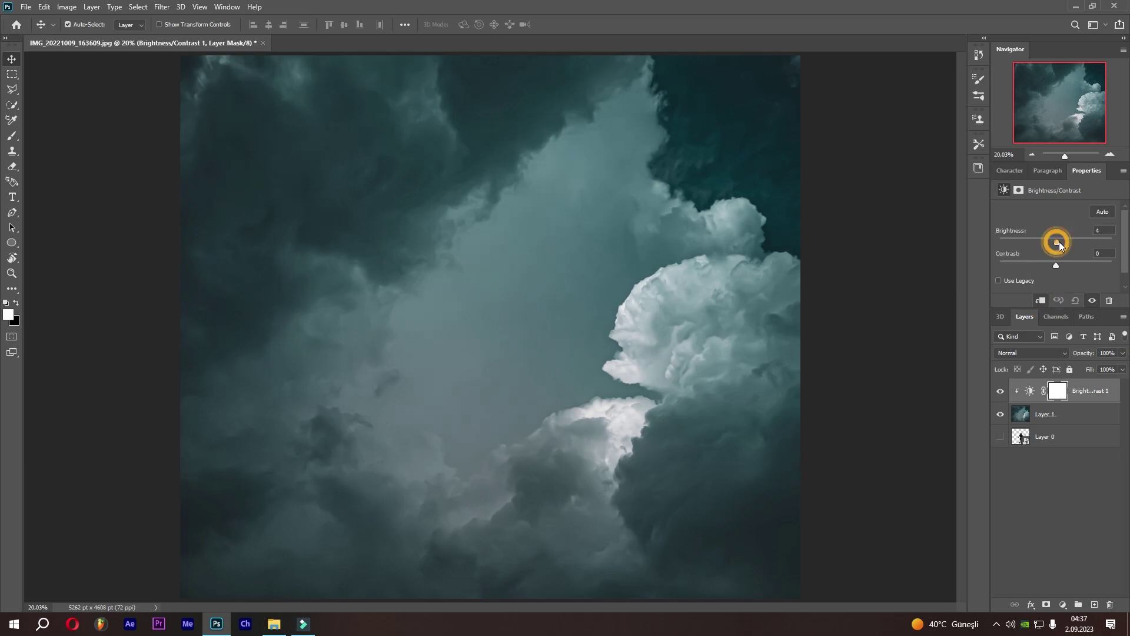
drag(1056, 242, 1064, 242)
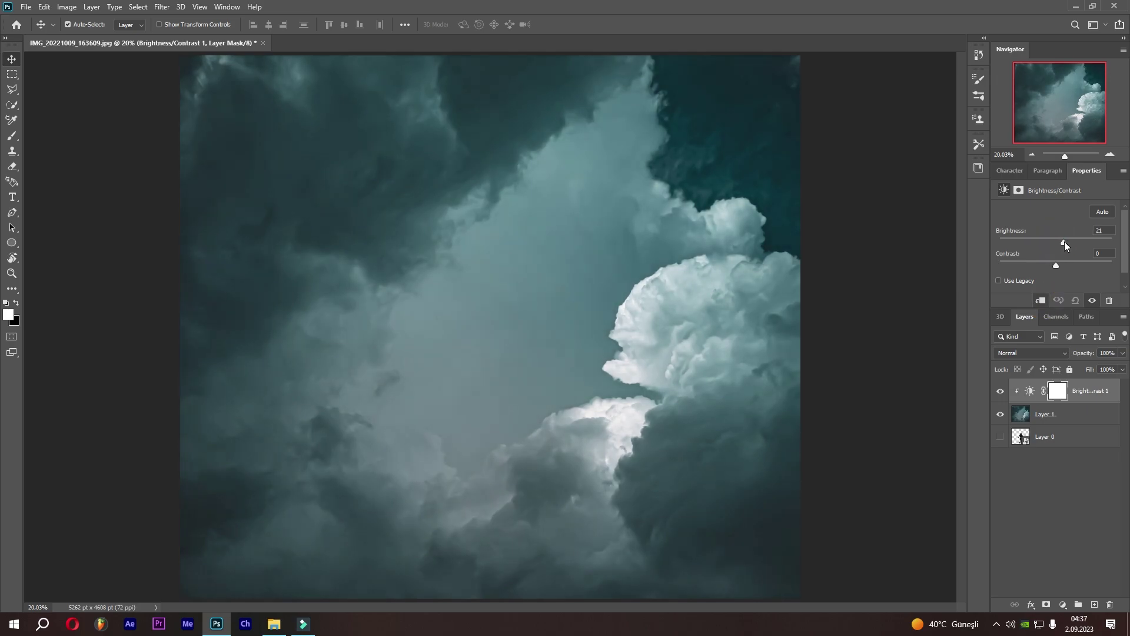
click(1102, 253)
text(-45)
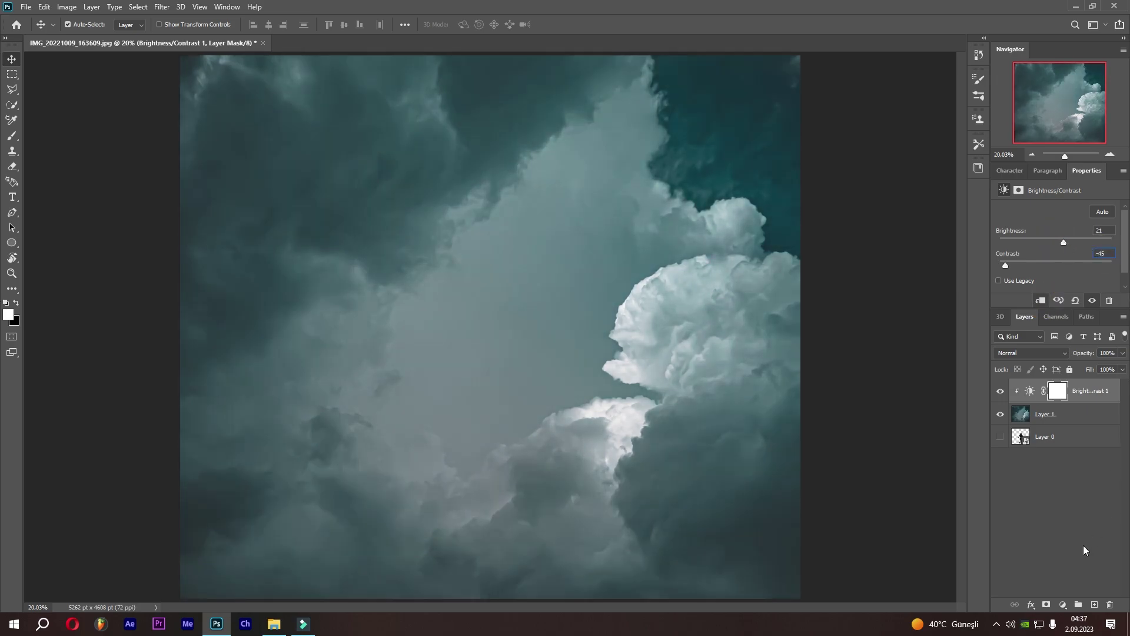
Step: Add a clipped Vibrance adjustment lowering vibrance and saturation, and move Layer 0 to the top
click(1062, 604)
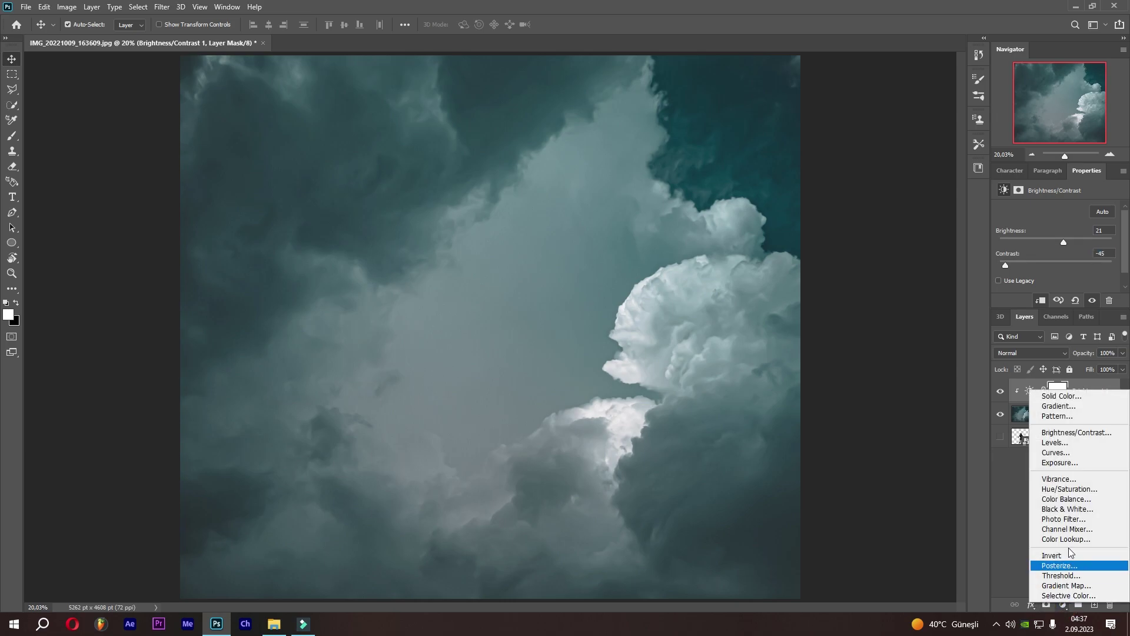
click(1066, 479)
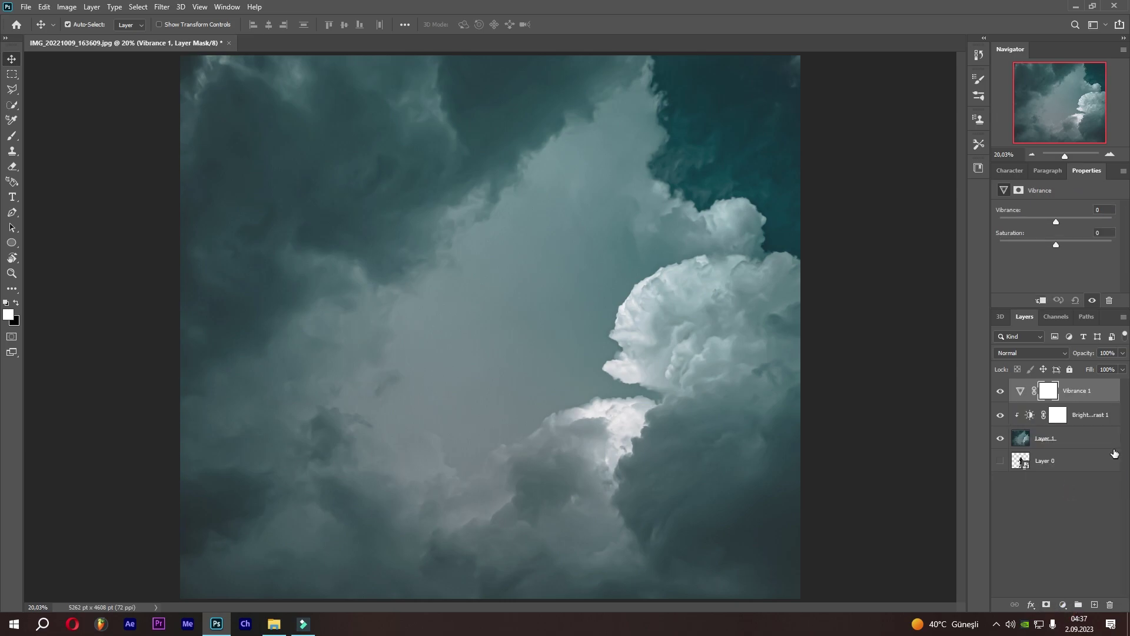
click(1041, 300)
click(1101, 209)
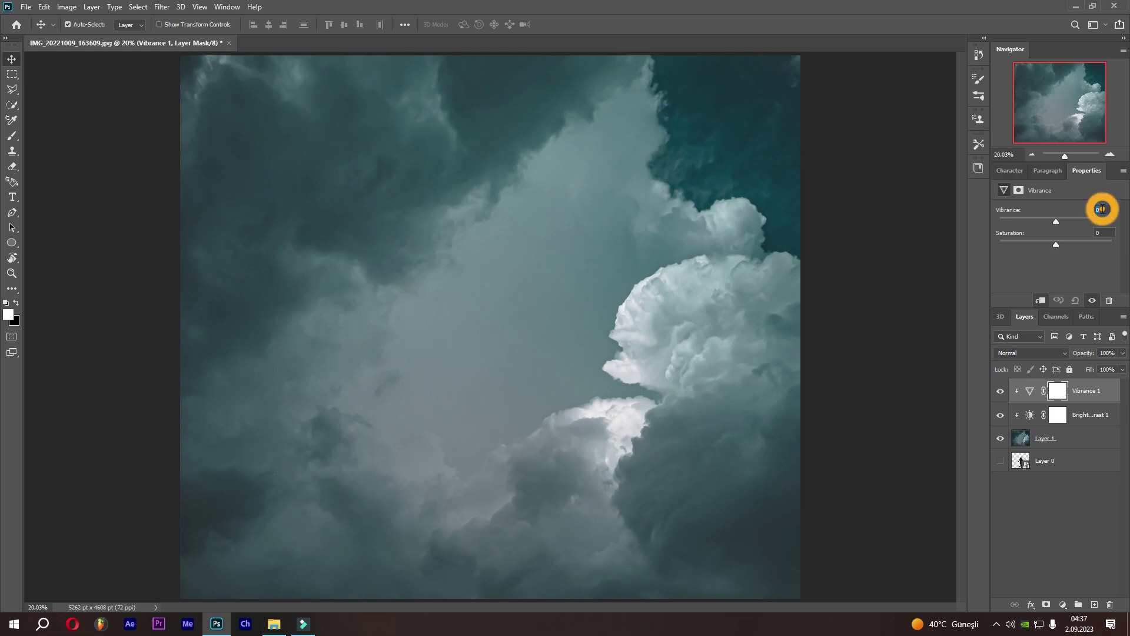
text(-2)
click(1103, 232)
text(-)
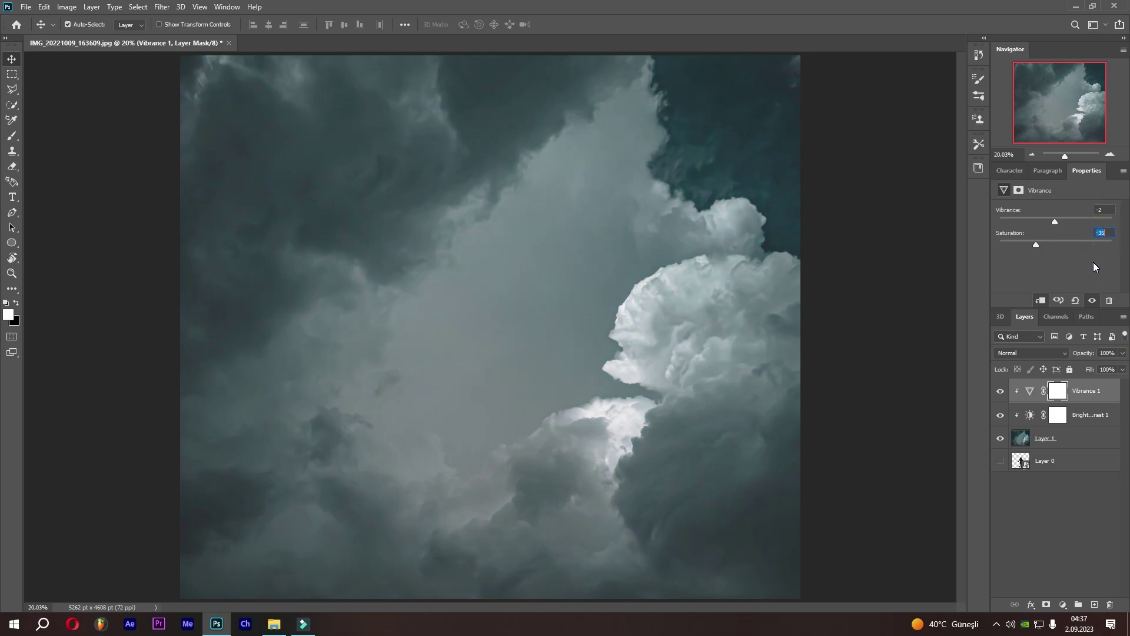
mouse_move(1044, 460)
mouse_down()
mouse_move(1049, 369)
mouse_move(1053, 384)
mouse_up()
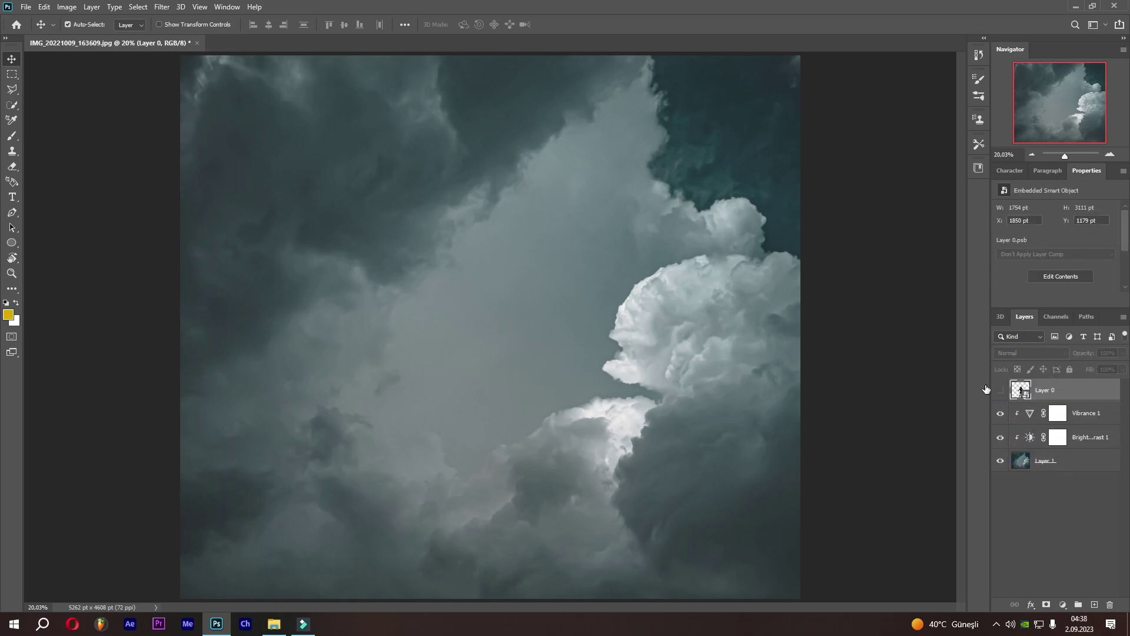
Step: Show Layer 0 and flip the boy upside down with Free Transform
click(1000, 390)
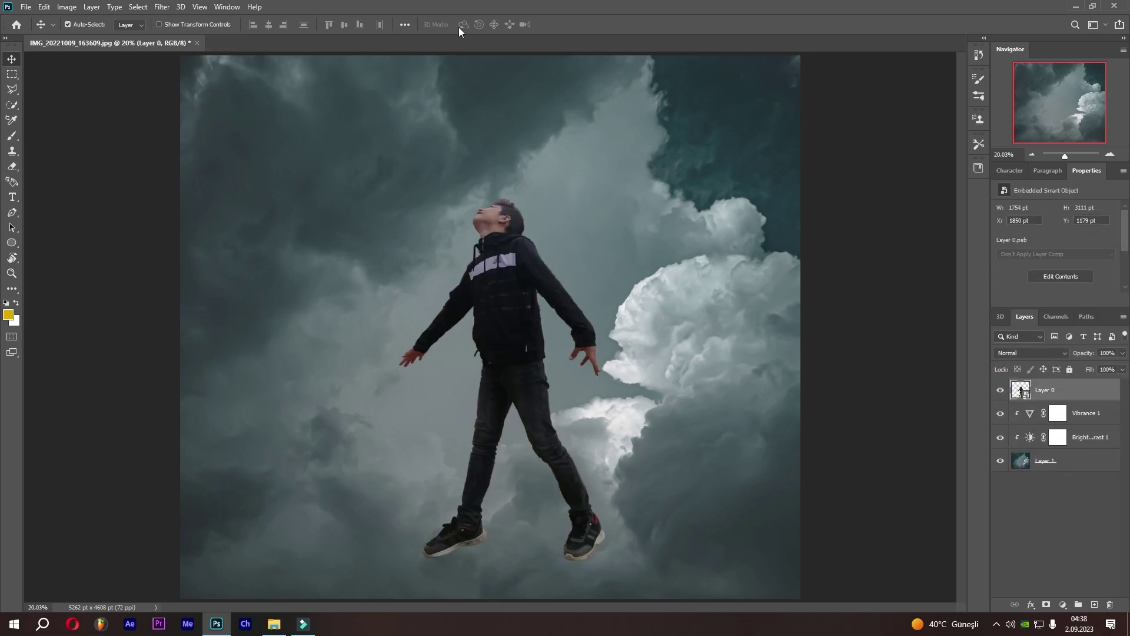
click(48, 7)
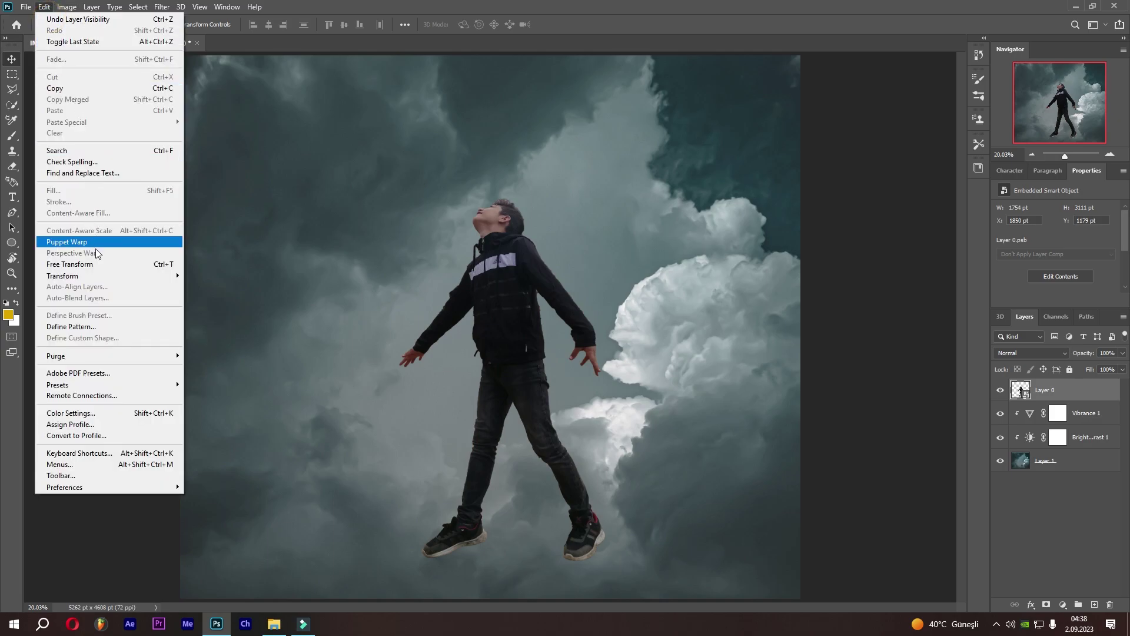
click(1057, 392)
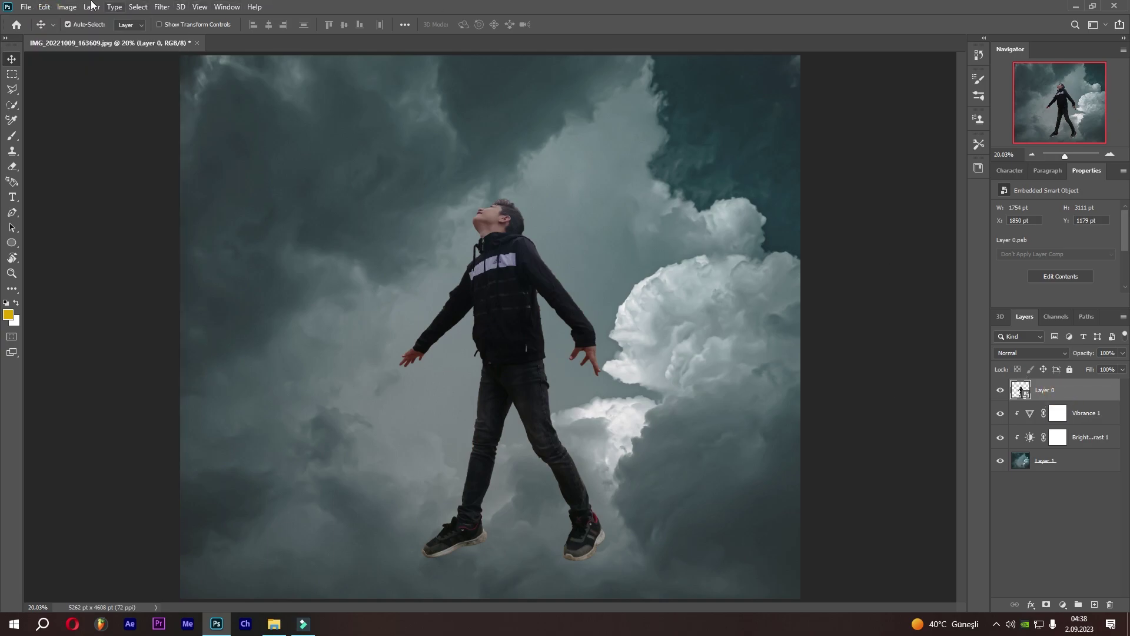
click(44, 7)
click(102, 264)
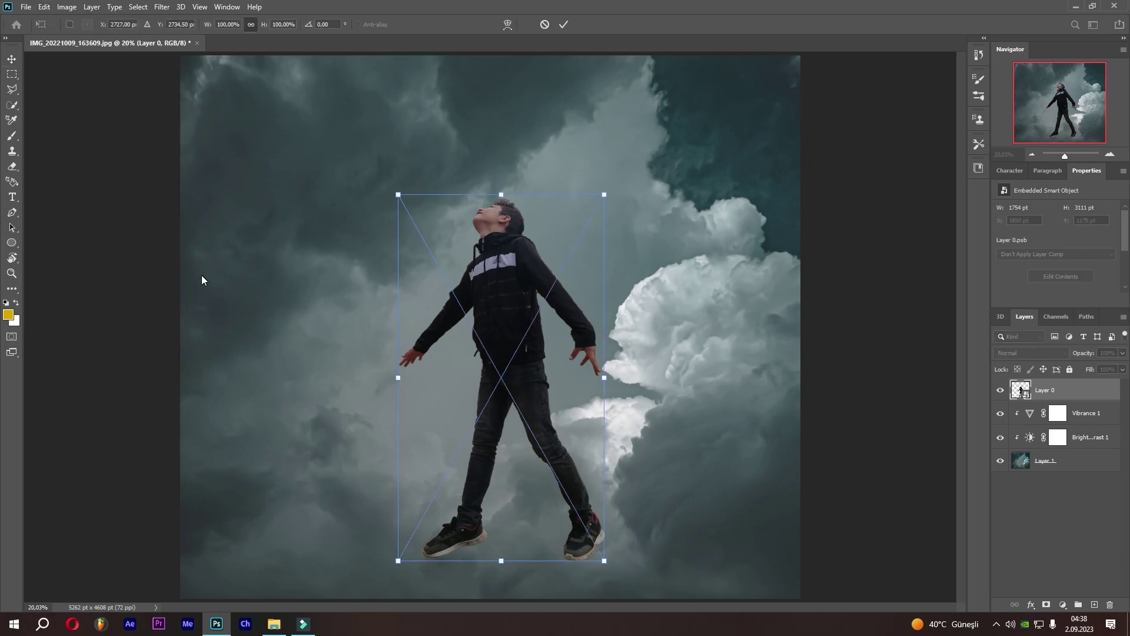
right_click(507, 318)
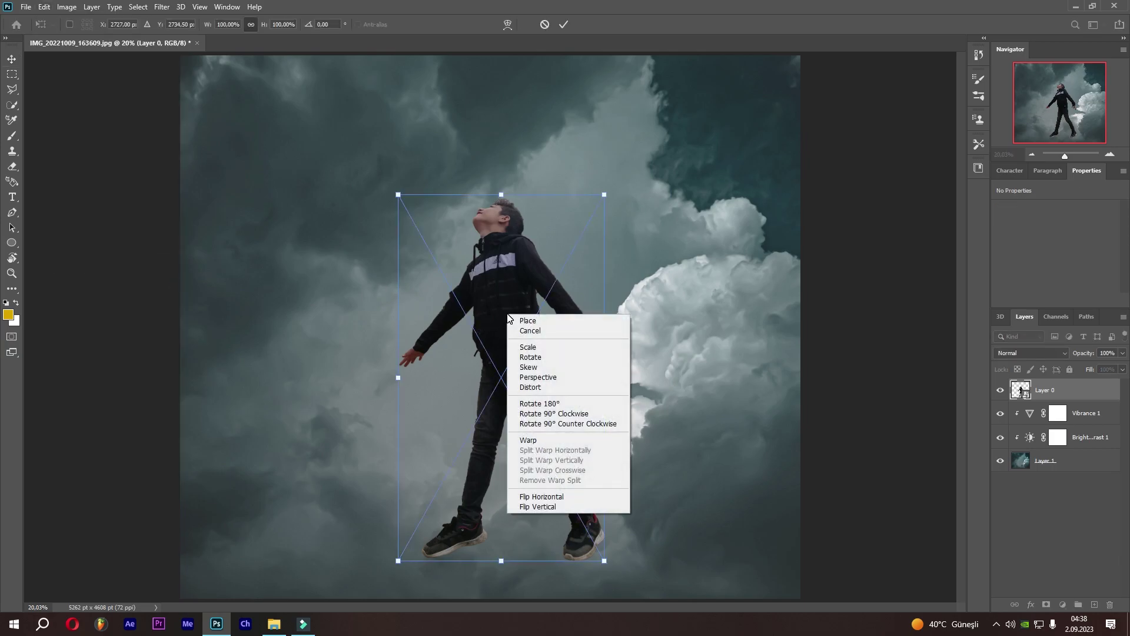
click(541, 507)
Step: Rotate the boy about -31°, enlarge him, shift him up-left and commit
mouse_move(630, 174)
mouse_down()
mouse_move(506, 132)
mouse_move(519, 129)
mouse_up()
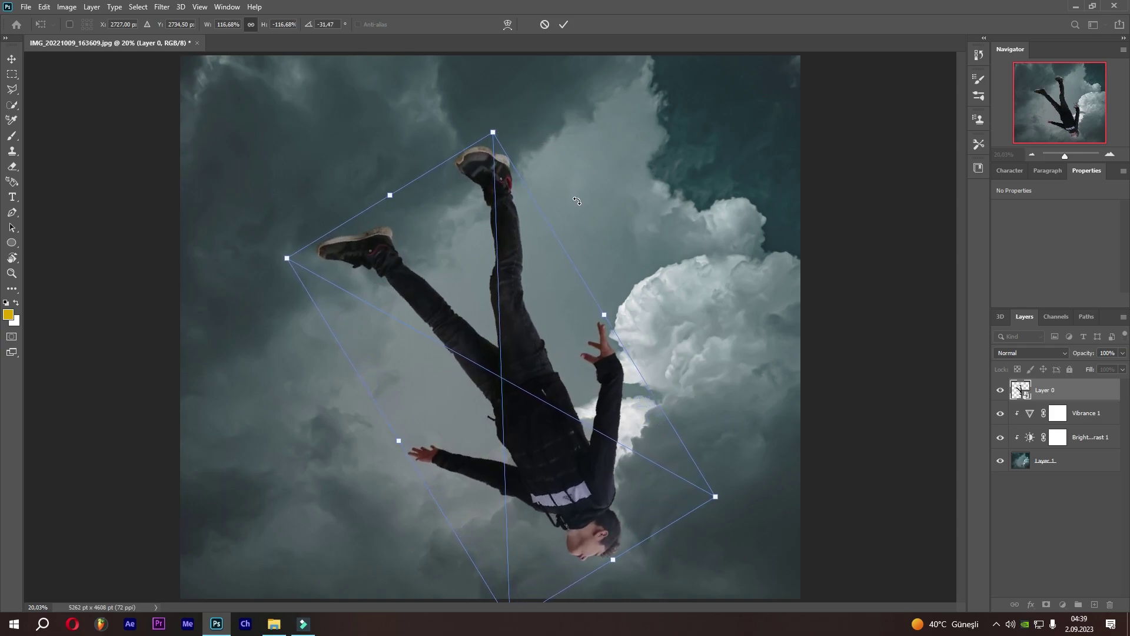
key(ctrl+minus)
mouse_move(499, 316)
mouse_down()
mouse_move(381, 155)
mouse_move(360, 155)
mouse_up()
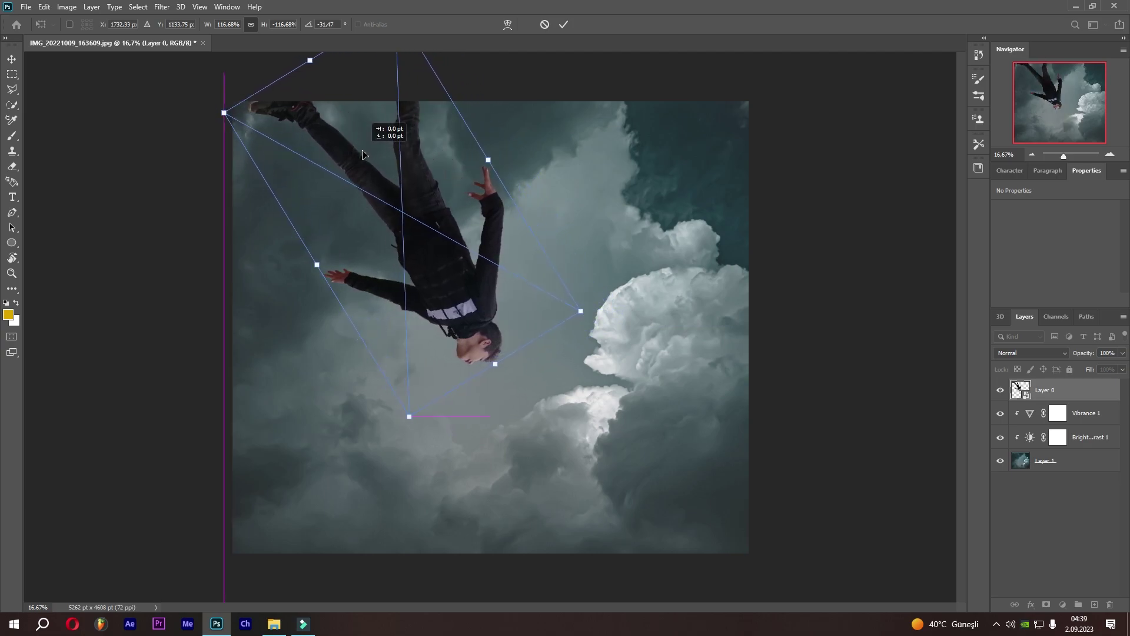
click(83, 26)
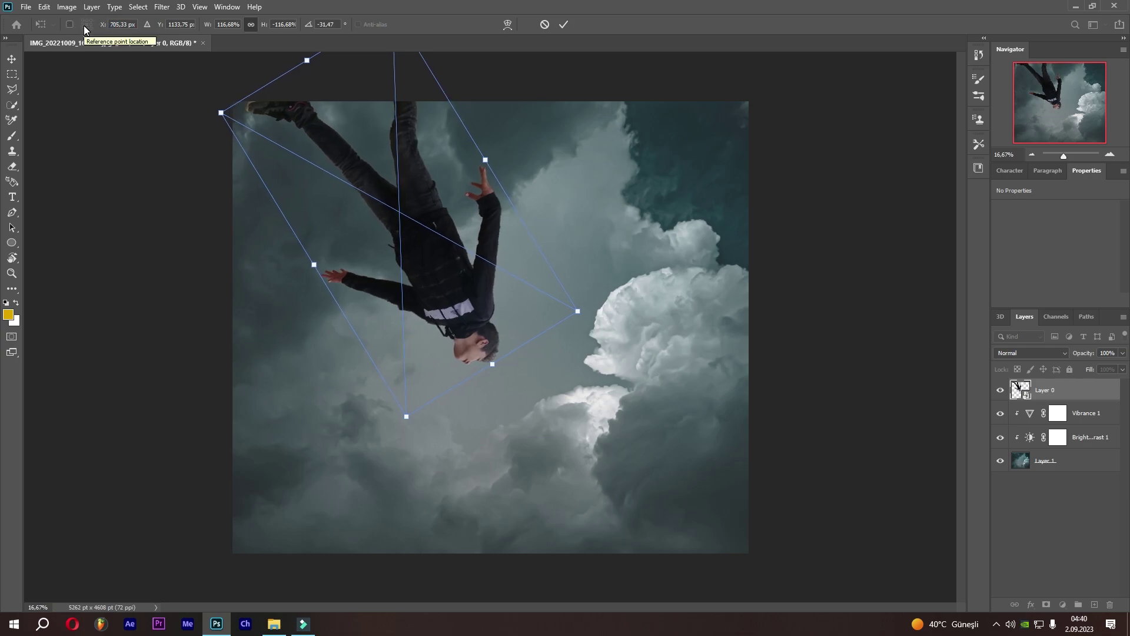
click(564, 24)
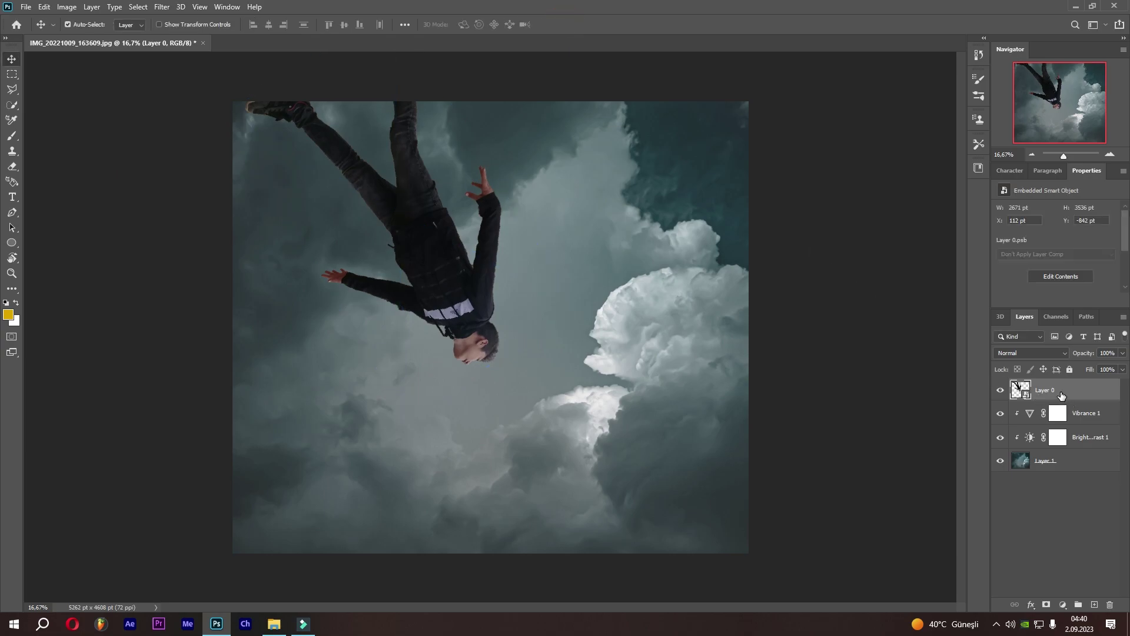
Step: Start Puppet Warp on the boy and pin his feet, legs, hip, waist, hands and forearms
click(47, 7)
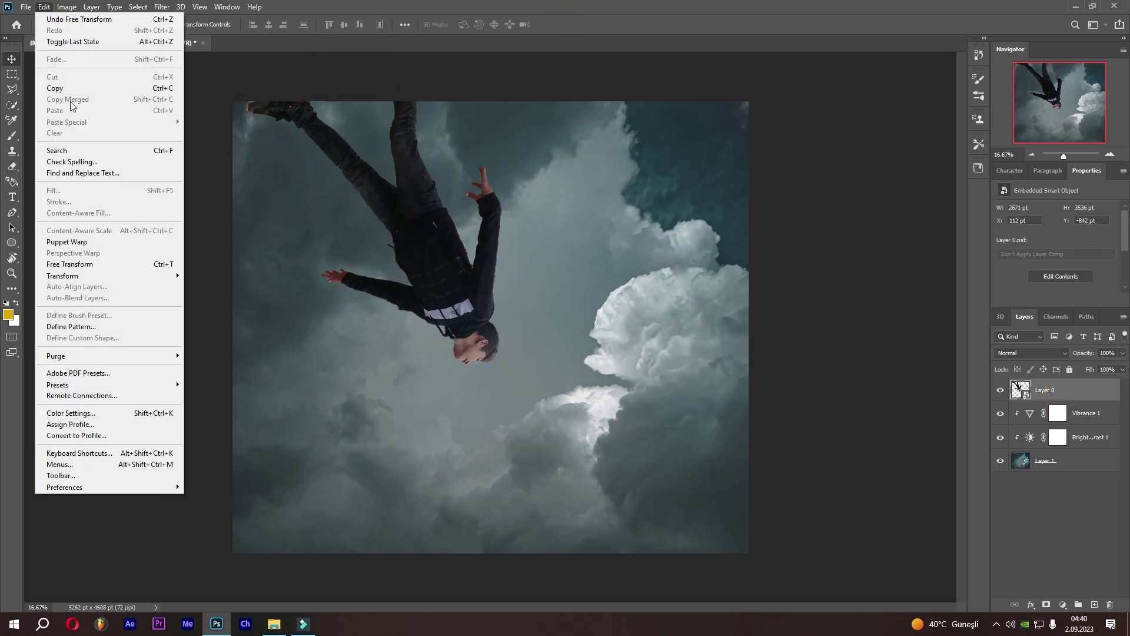
click(78, 240)
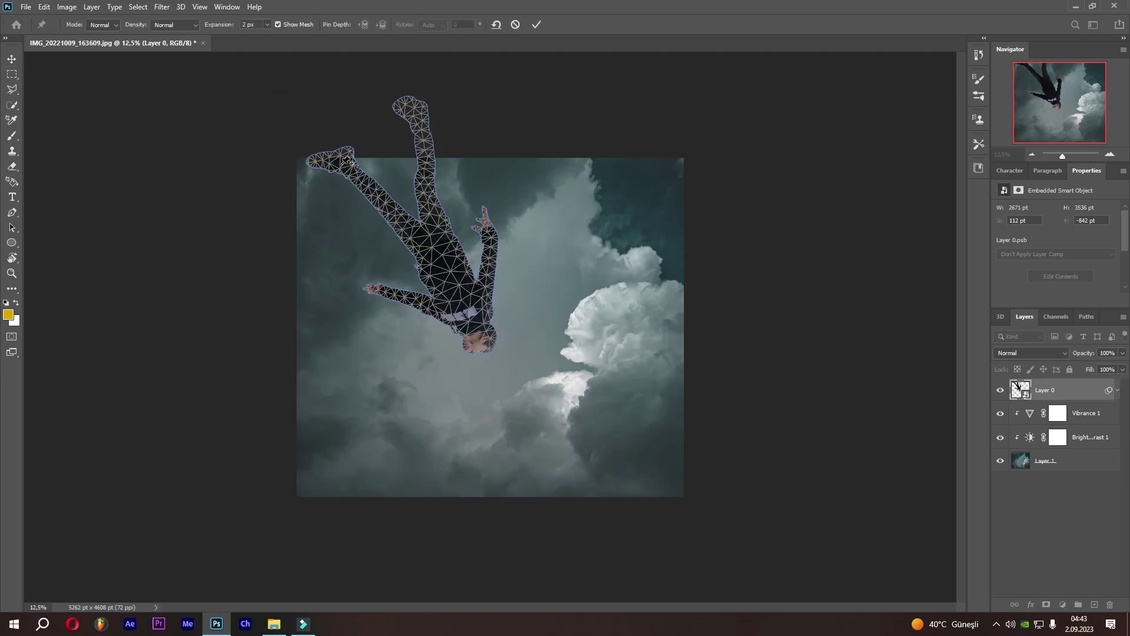
click(340, 165)
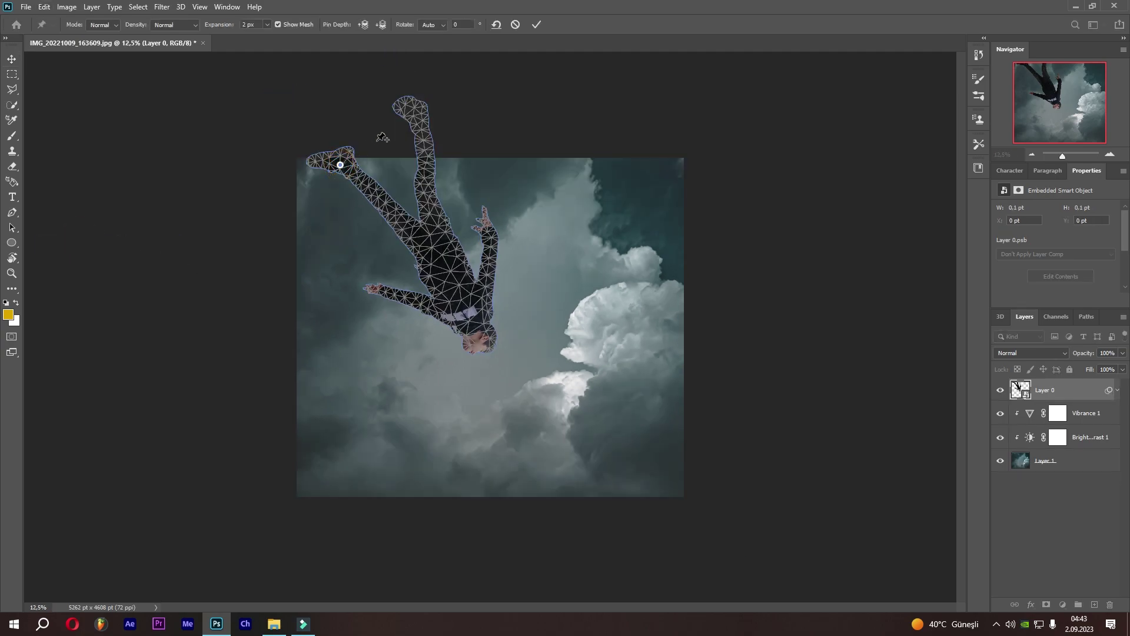
click(418, 114)
click(424, 179)
click(382, 203)
click(431, 237)
click(378, 290)
click(433, 312)
click(485, 300)
click(490, 235)
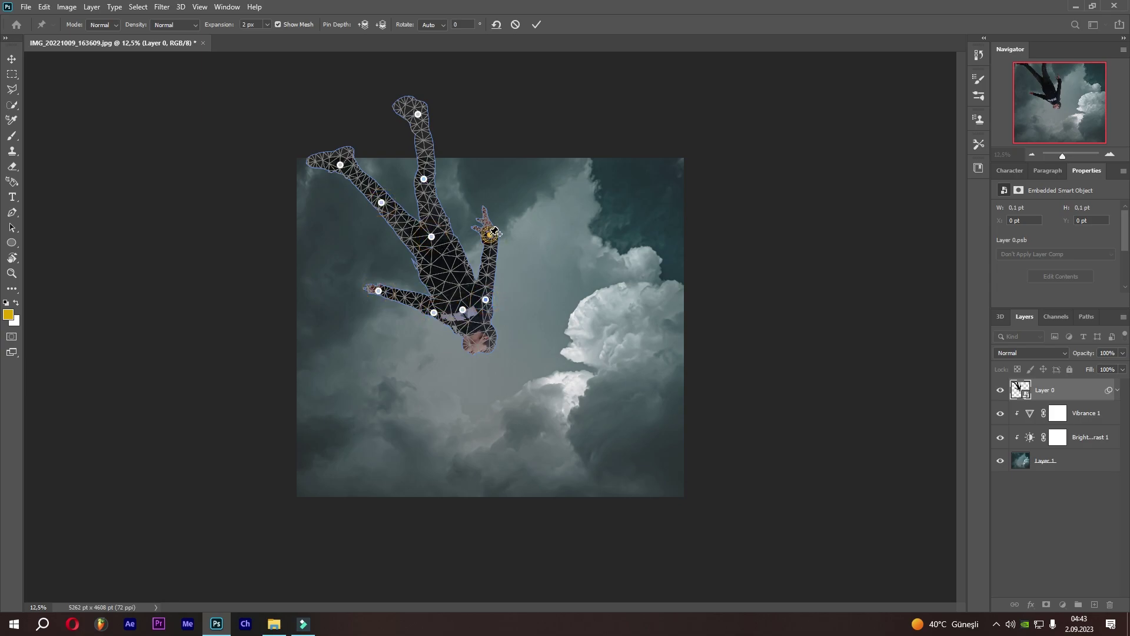
click(486, 211)
Step: Drag the pins to bend the legs and arms into a falling pose, then apply the warp
drag(423, 179, 408, 178)
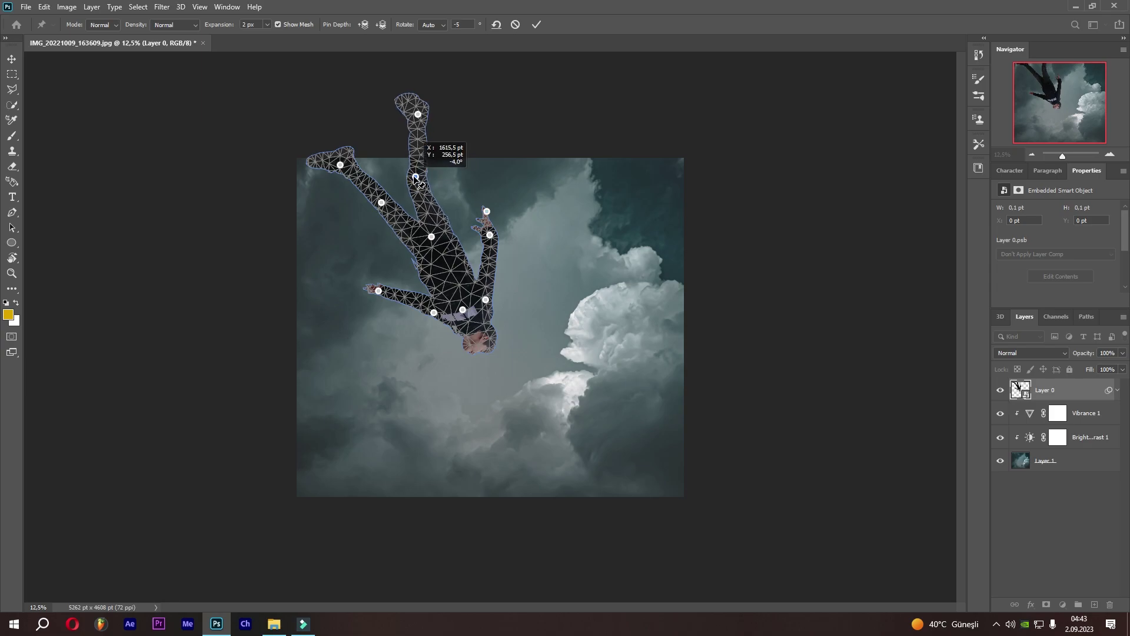
drag(418, 114, 417, 131)
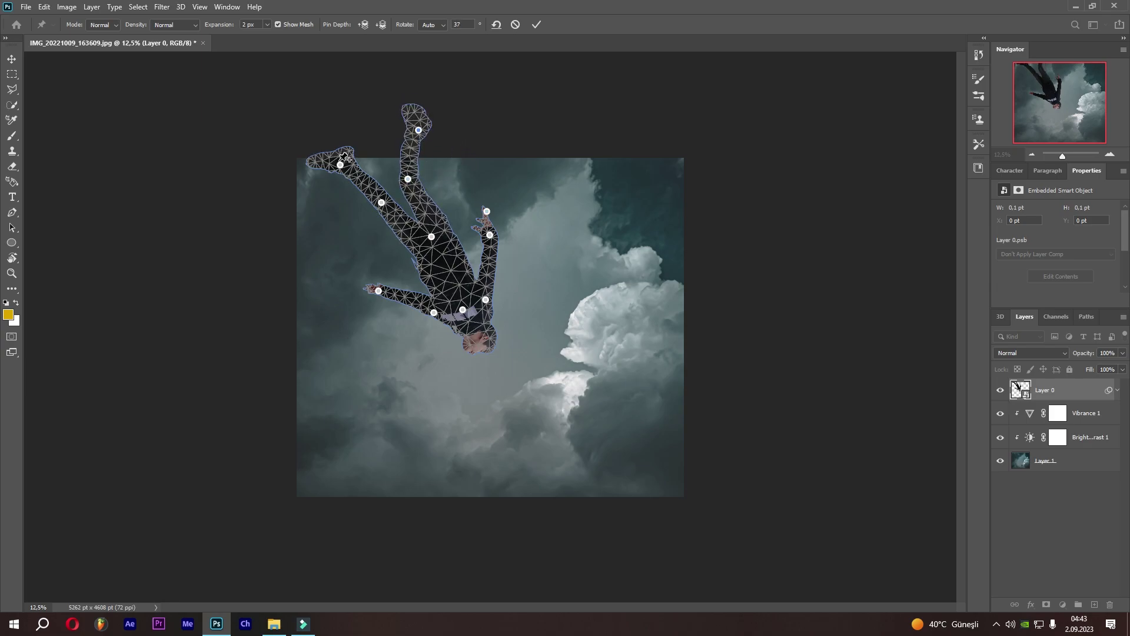
drag(340, 164, 357, 152)
drag(381, 202, 380, 204)
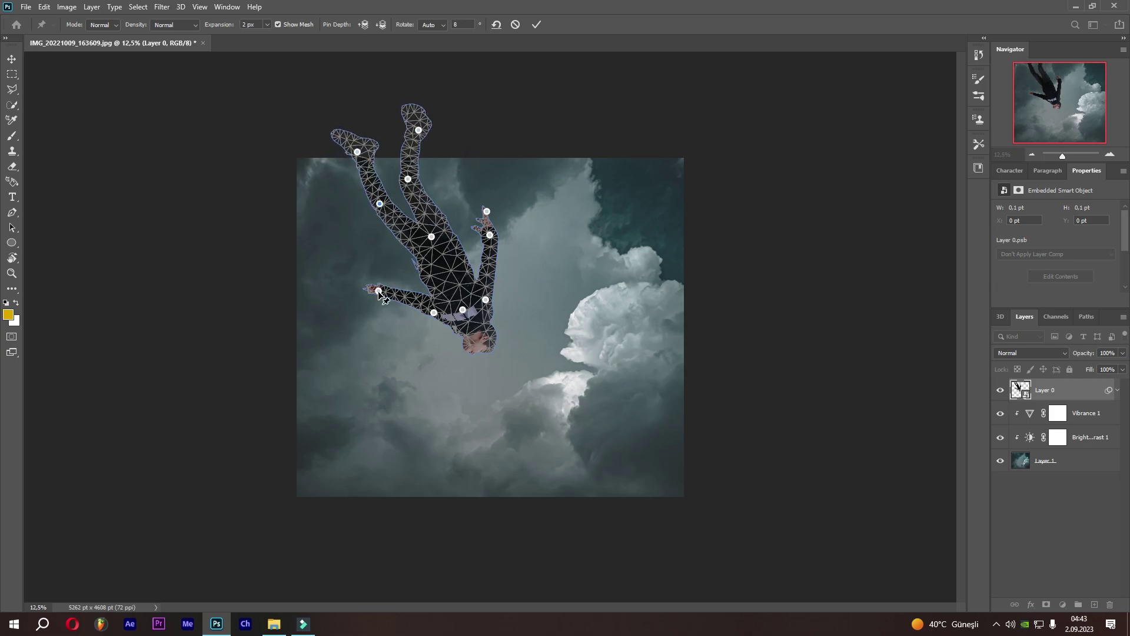
mouse_move(379, 291)
mouse_down()
mouse_move(395, 267)
mouse_move(414, 287)
mouse_up()
click(411, 289)
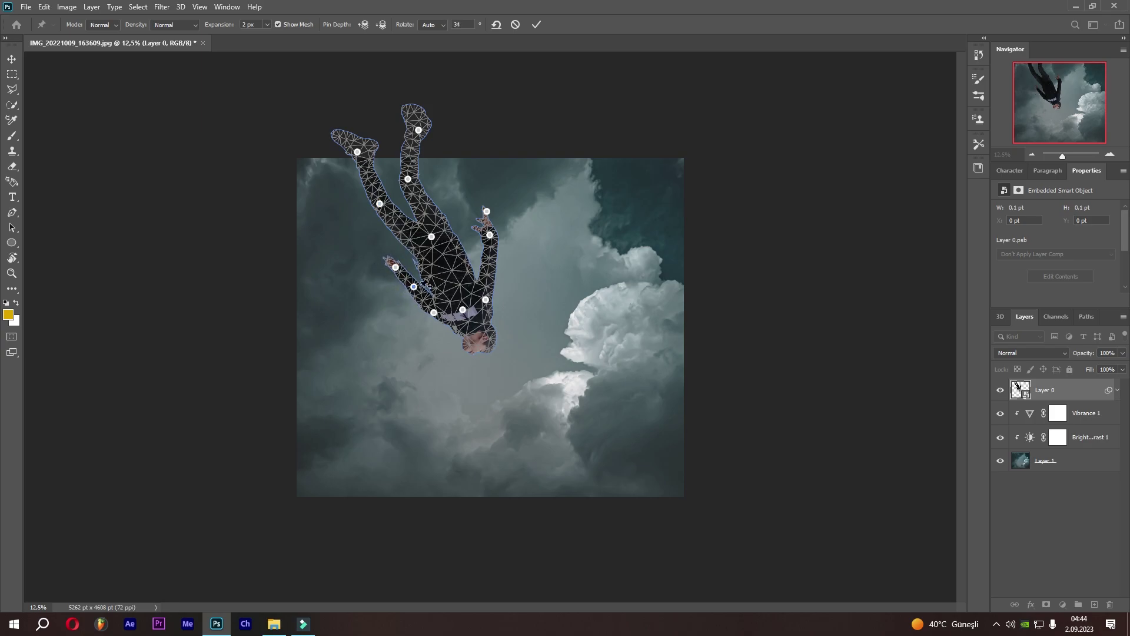
drag(490, 235, 482, 213)
click(487, 346)
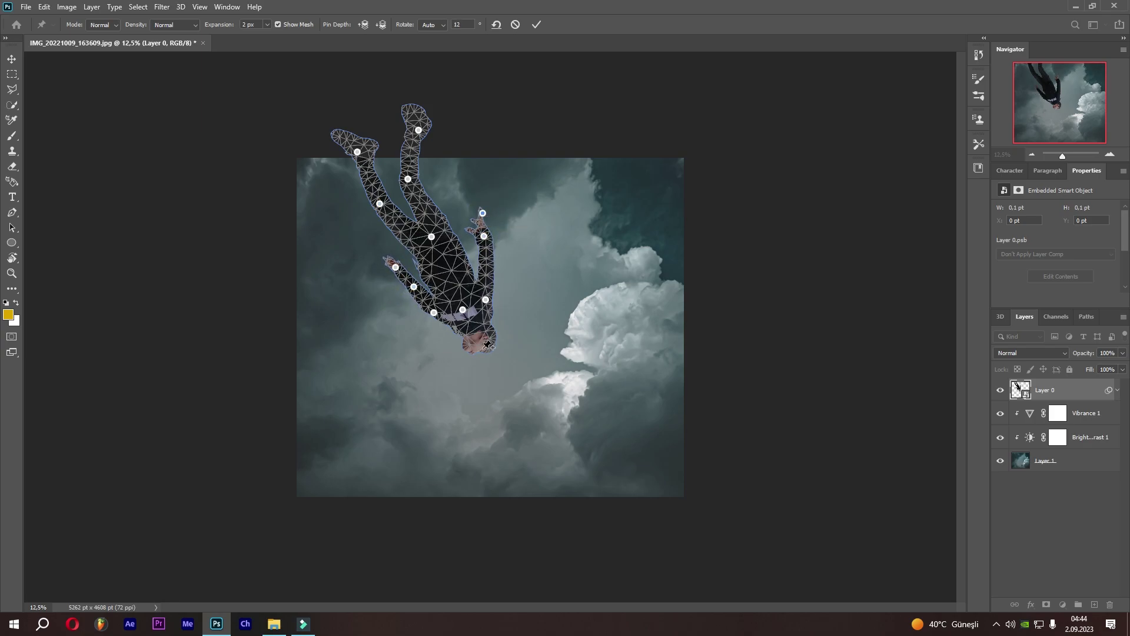
drag(487, 347, 489, 345)
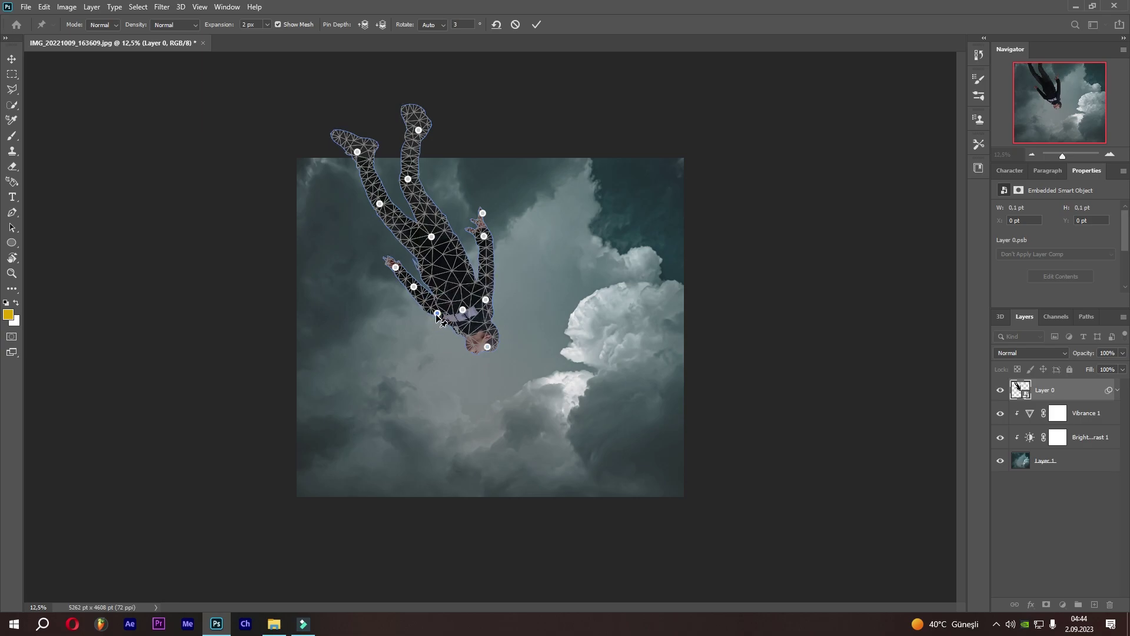
key(Return)
Step: Reopen the Puppet Warp smart filter, reapply it, and fit the image on screen
double_click(1053, 425)
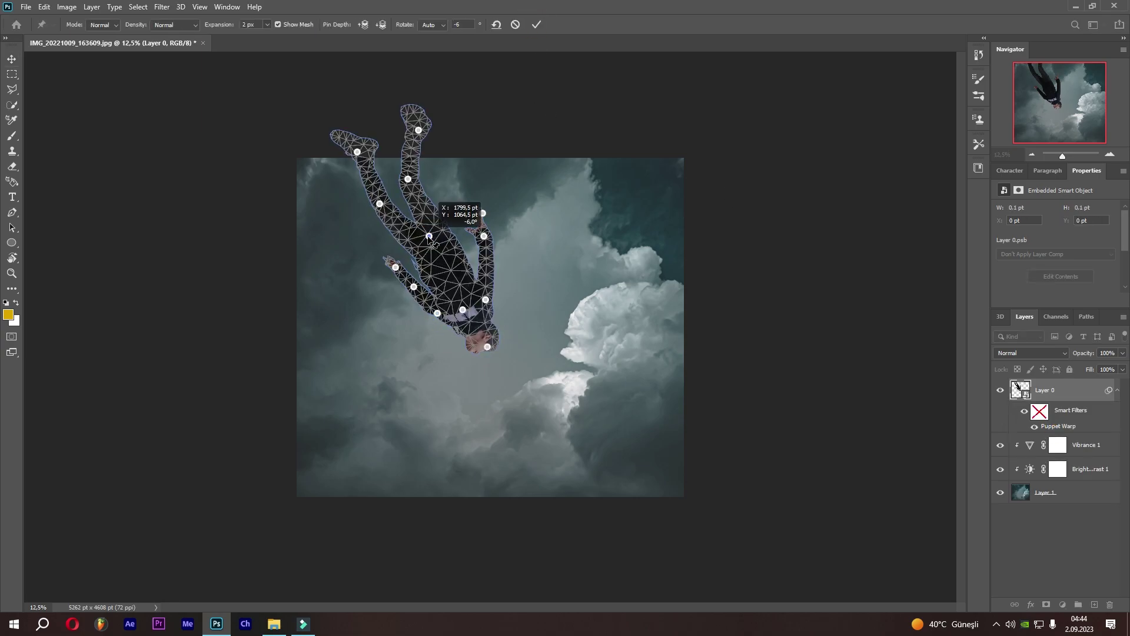
click(533, 24)
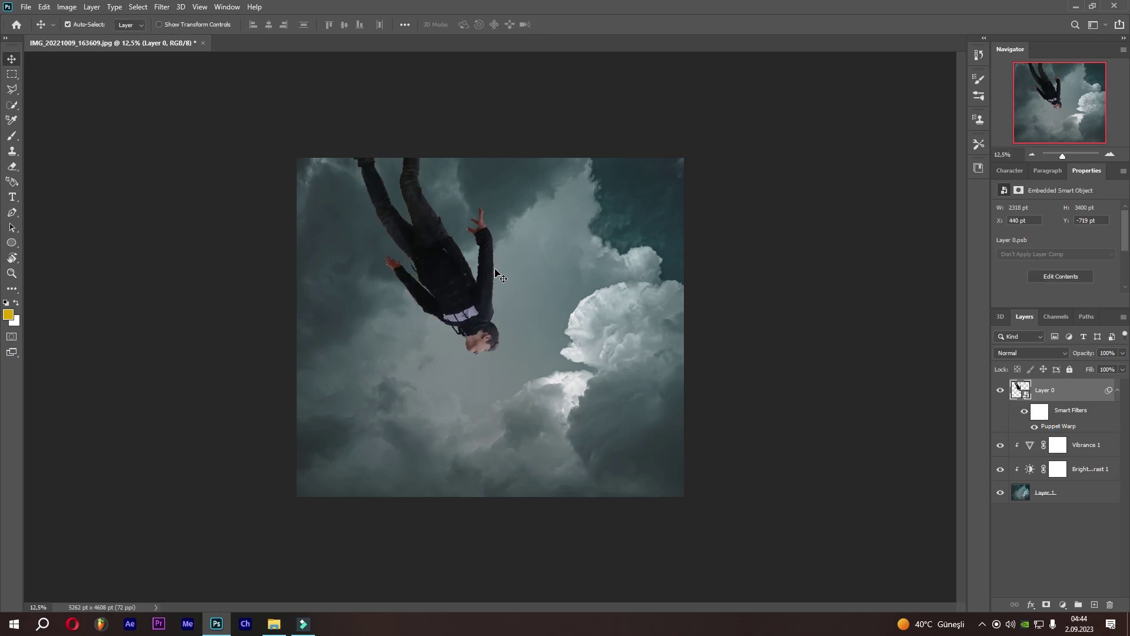
key(ctrl+0)
Step: Add a Vibrance adjustment clipped to the boy with vibrance +26, saturation -5
click(1062, 604)
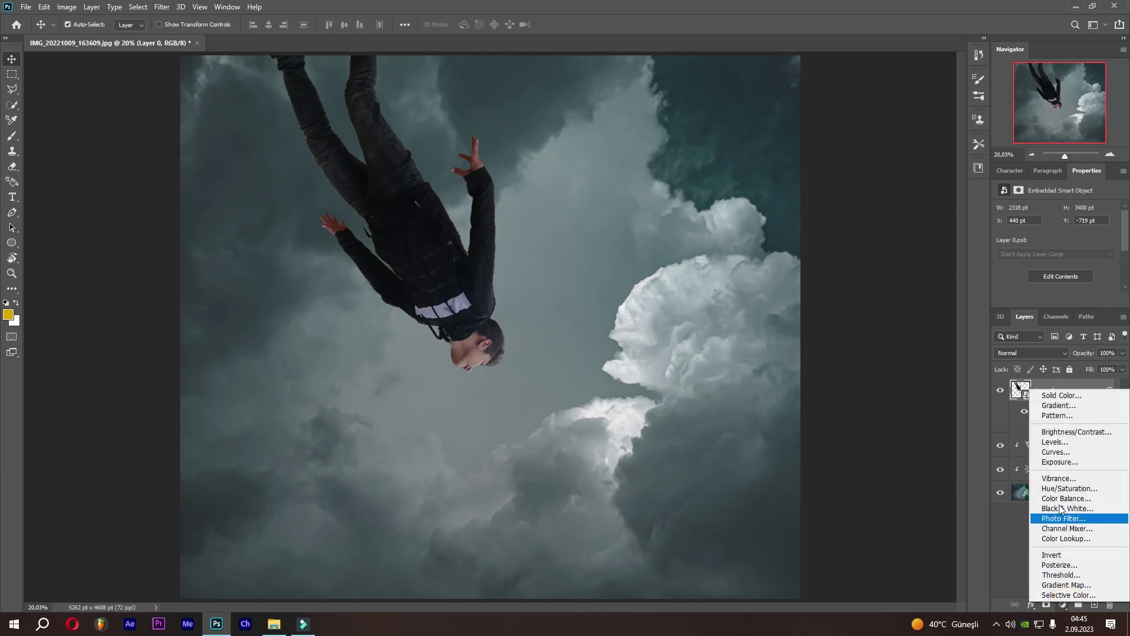
click(1054, 453)
click(1040, 299)
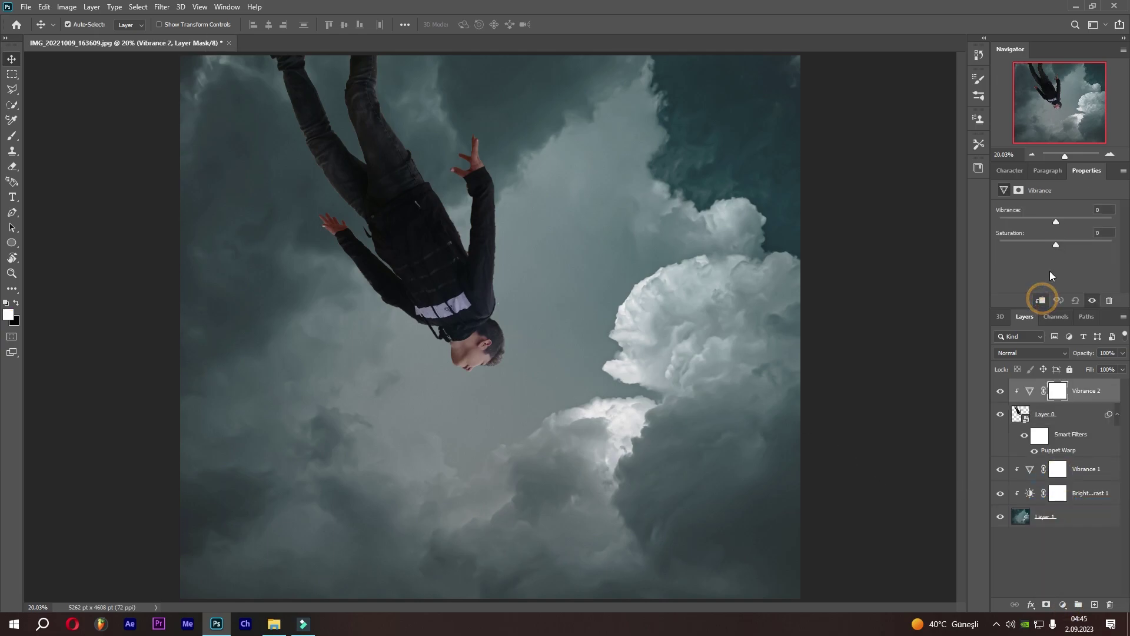
drag(1069, 220, 1054, 247)
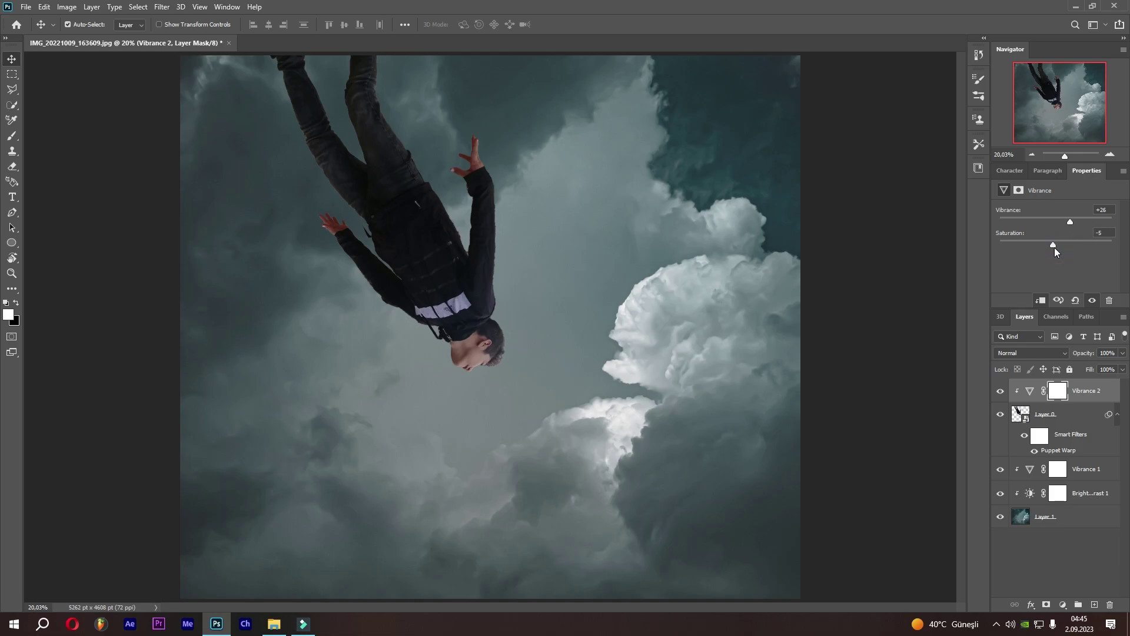
Step: Add a Brightness/Contrast adjustment clipped to the boy at brightness -31, contrast 20
click(1064, 603)
click(1062, 431)
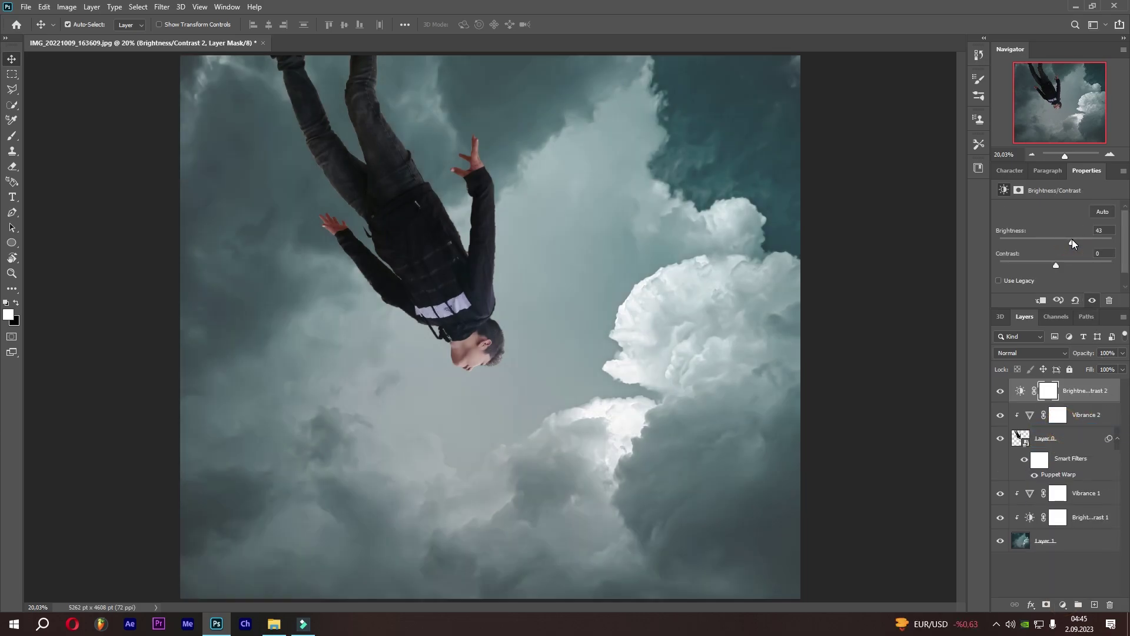
drag(1071, 239, 1059, 242)
click(1043, 299)
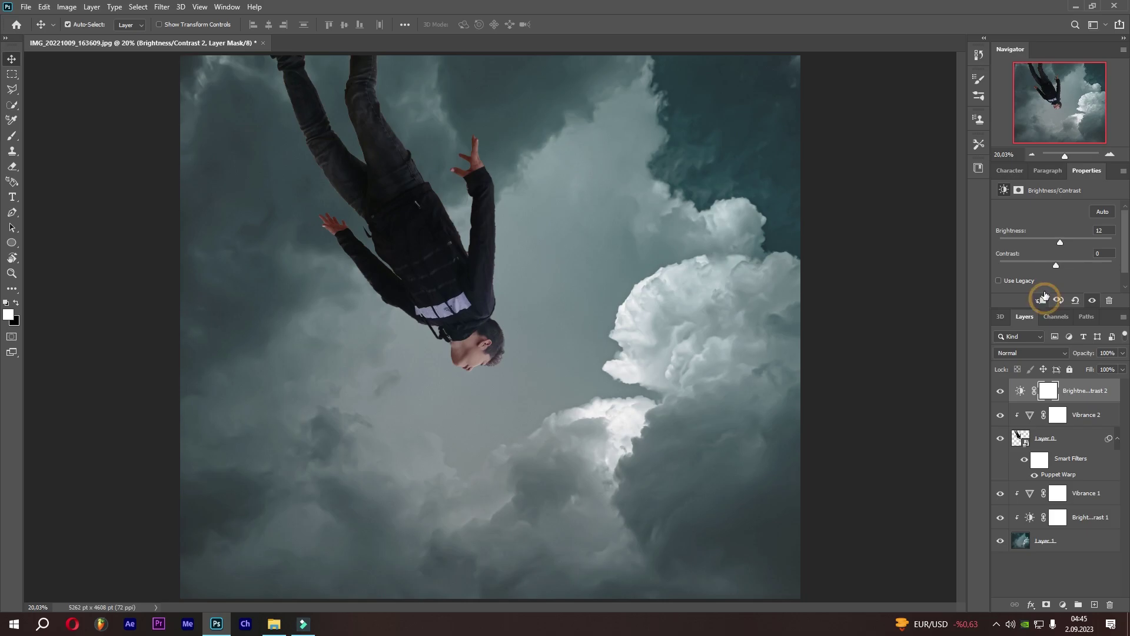
drag(1059, 239, 1045, 239)
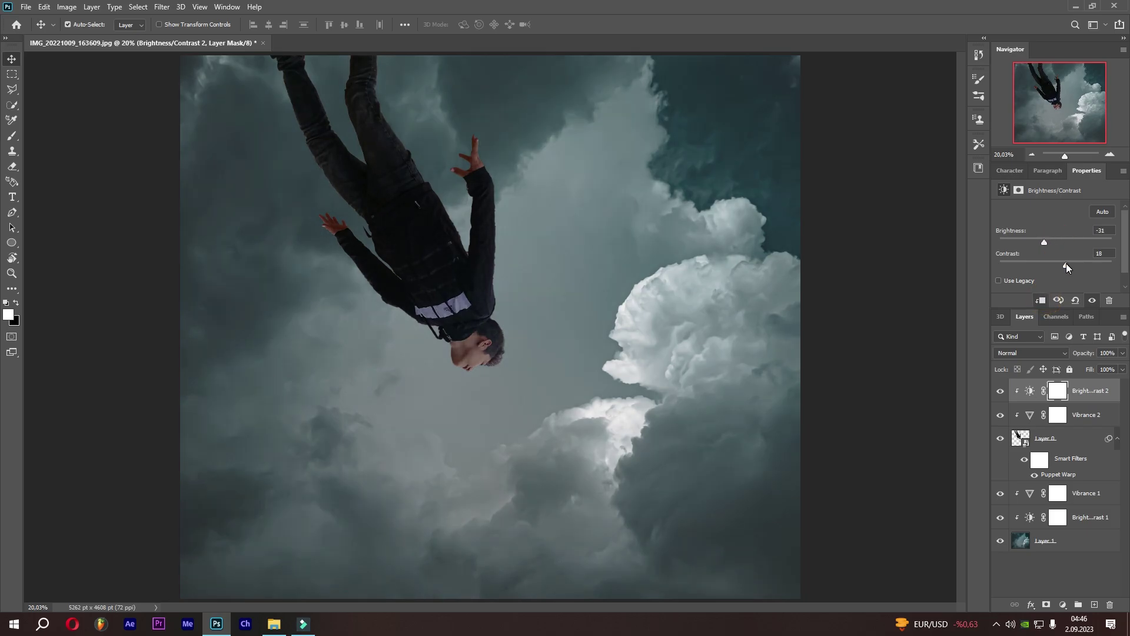
click(1085, 493)
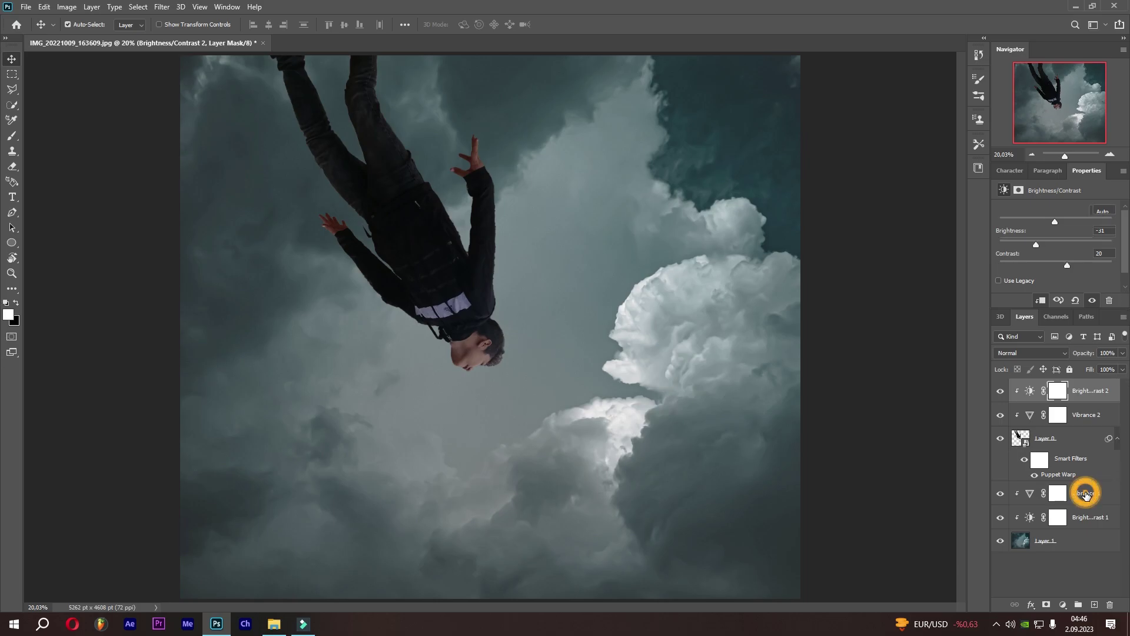
Step: Place crow.png in the lower-right clouds, enlarged to about 484% and slightly rotated
click(274, 623)
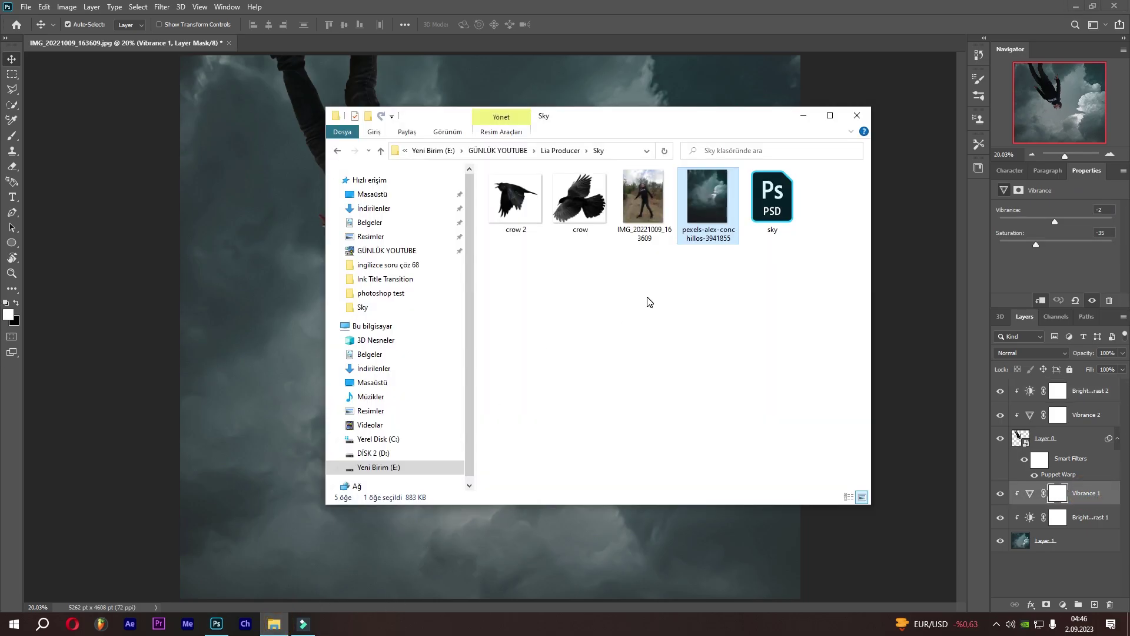
mouse_move(579, 200)
mouse_down()
mouse_move(281, 287)
mouse_move(264, 316)
mouse_up()
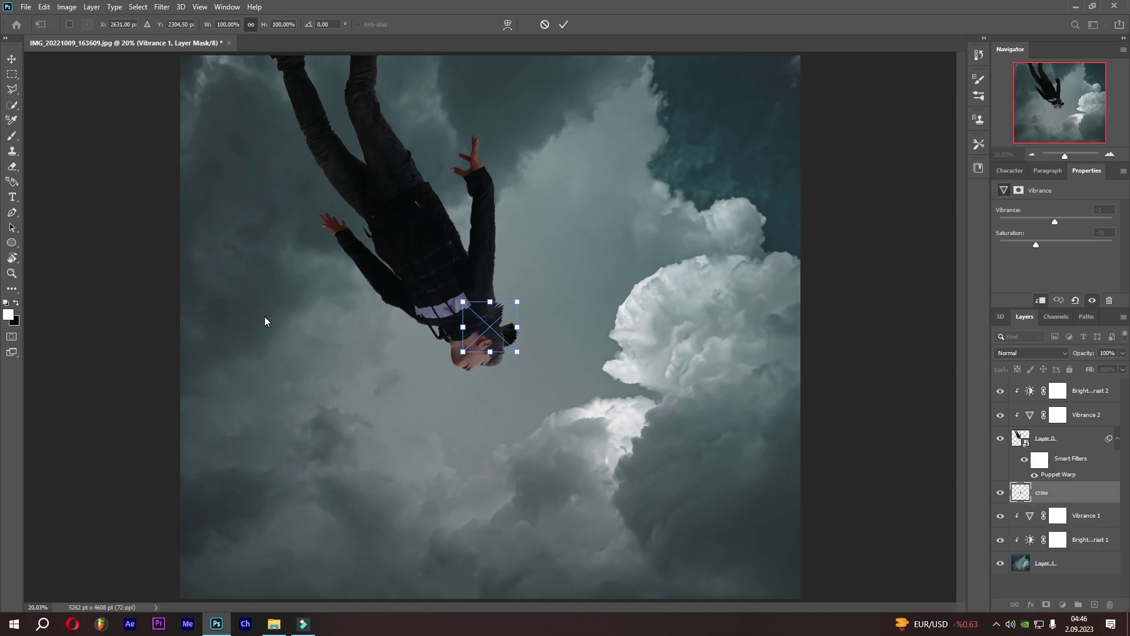
drag(504, 335, 677, 515)
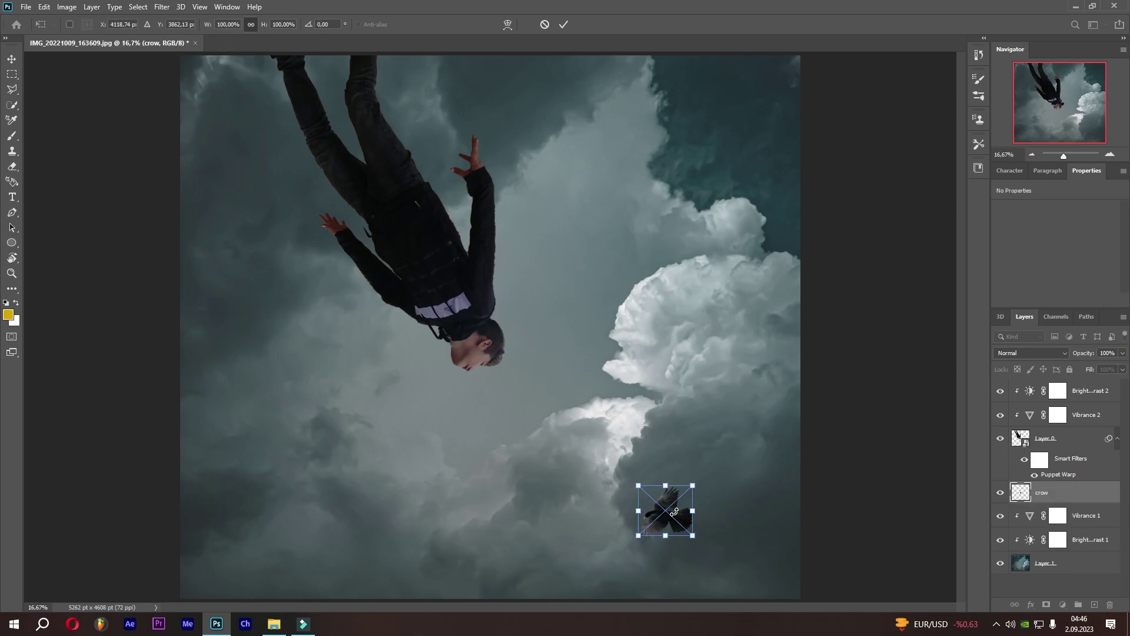
key(ctrl+minus)
key(ctrl+minus)
drag(617, 425, 688, 370)
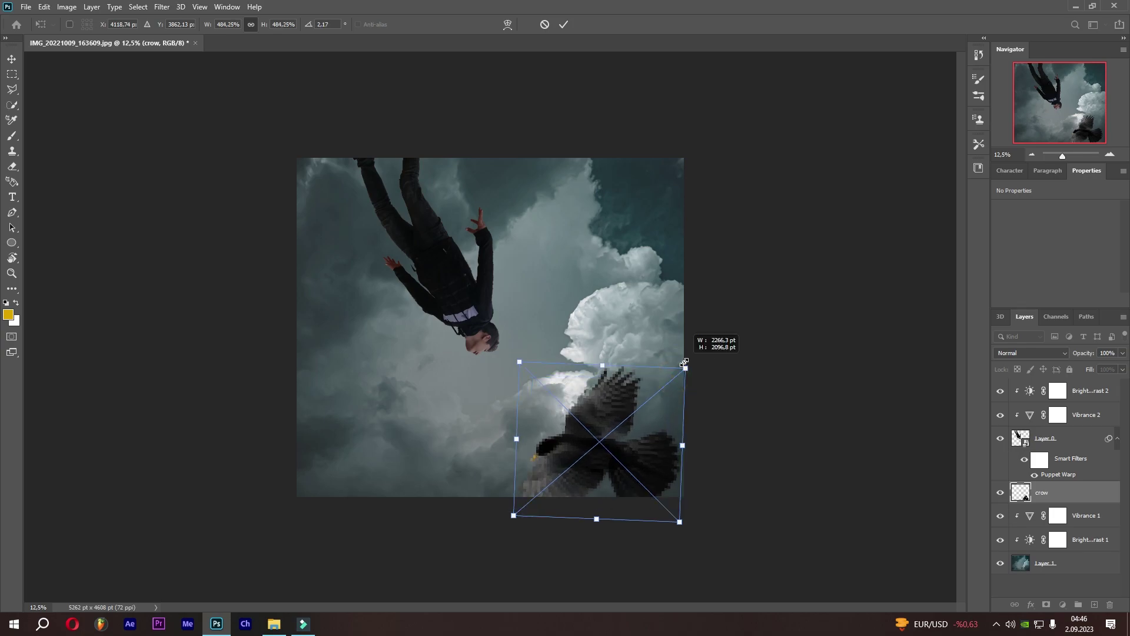
click(563, 25)
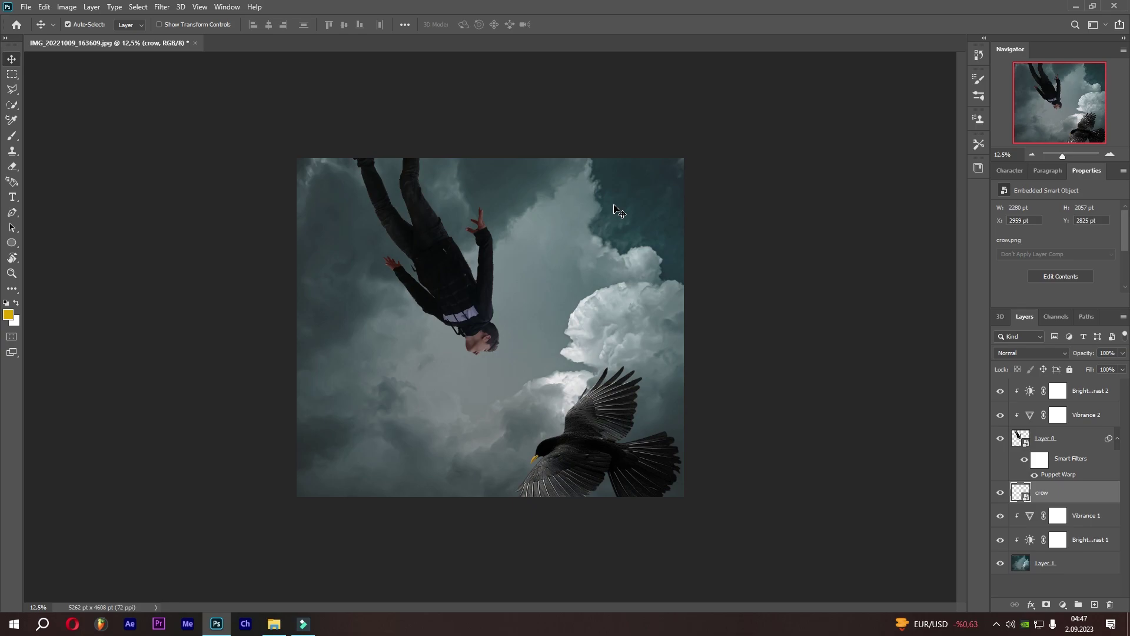
click(169, 11)
mouse_move(168, 140)
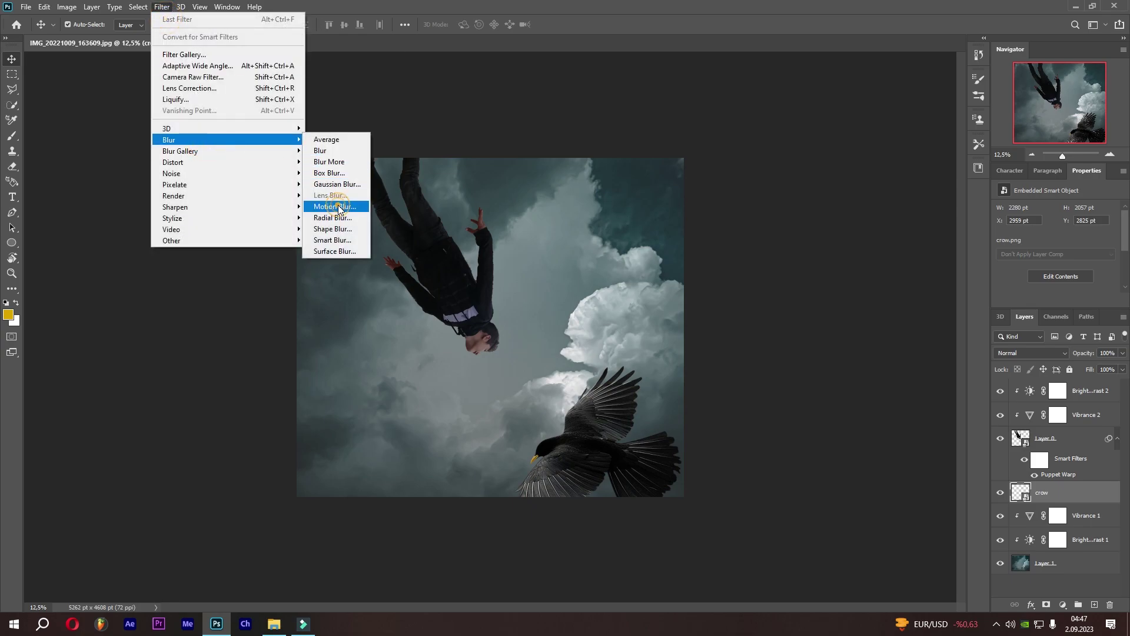
Step: Apply a Motion Blur with angle 37 and distance 40 pixels to the crow
click(335, 206)
click(717, 317)
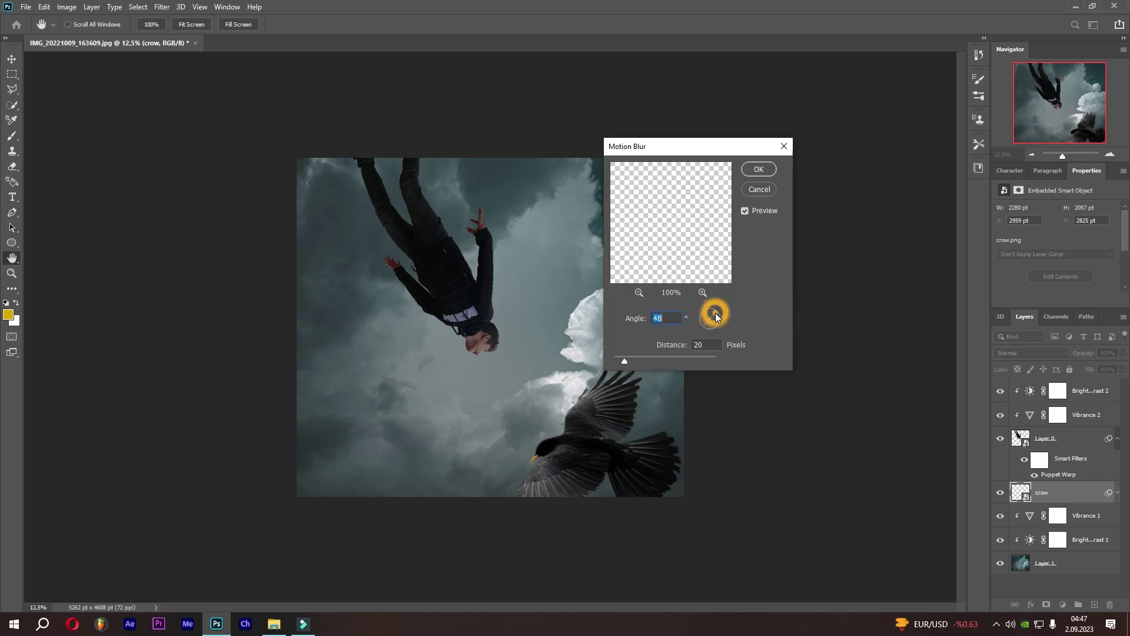
drag(715, 313, 716, 314)
drag(627, 360, 635, 361)
click(753, 168)
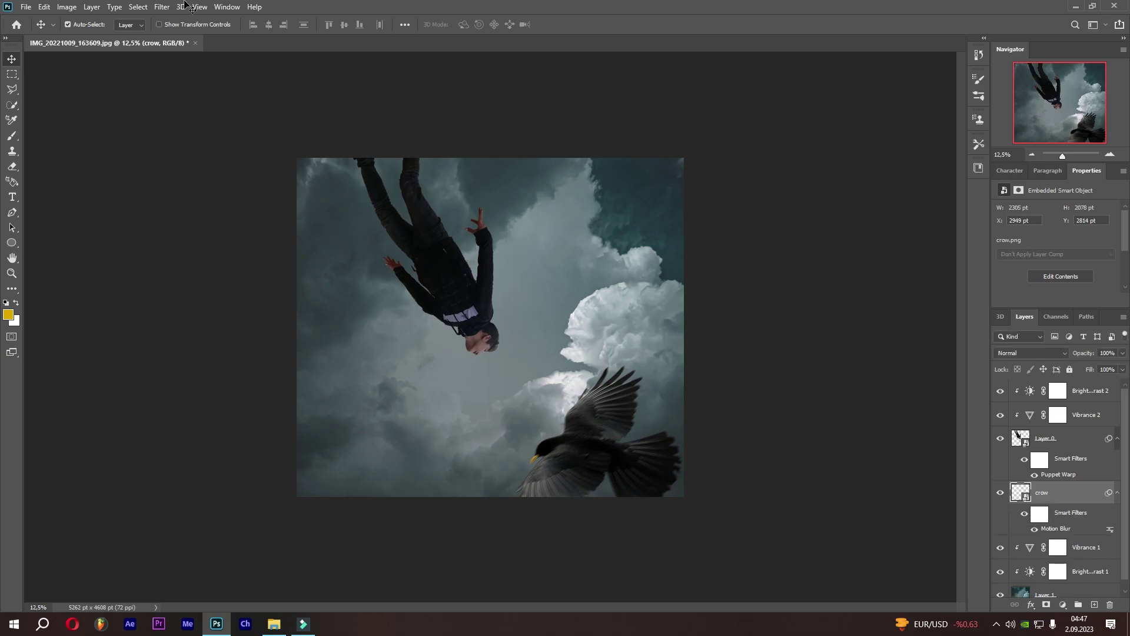
Step: Add a 5-pixel Gaussian Blur to the crow
click(161, 7)
mouse_move(168, 139)
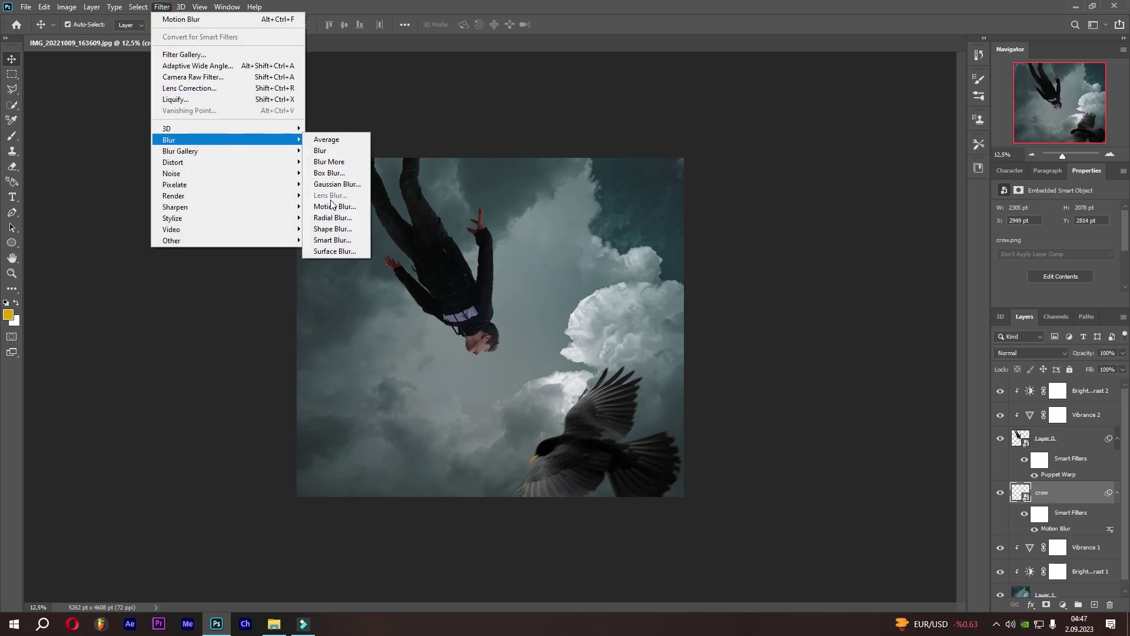
click(333, 187)
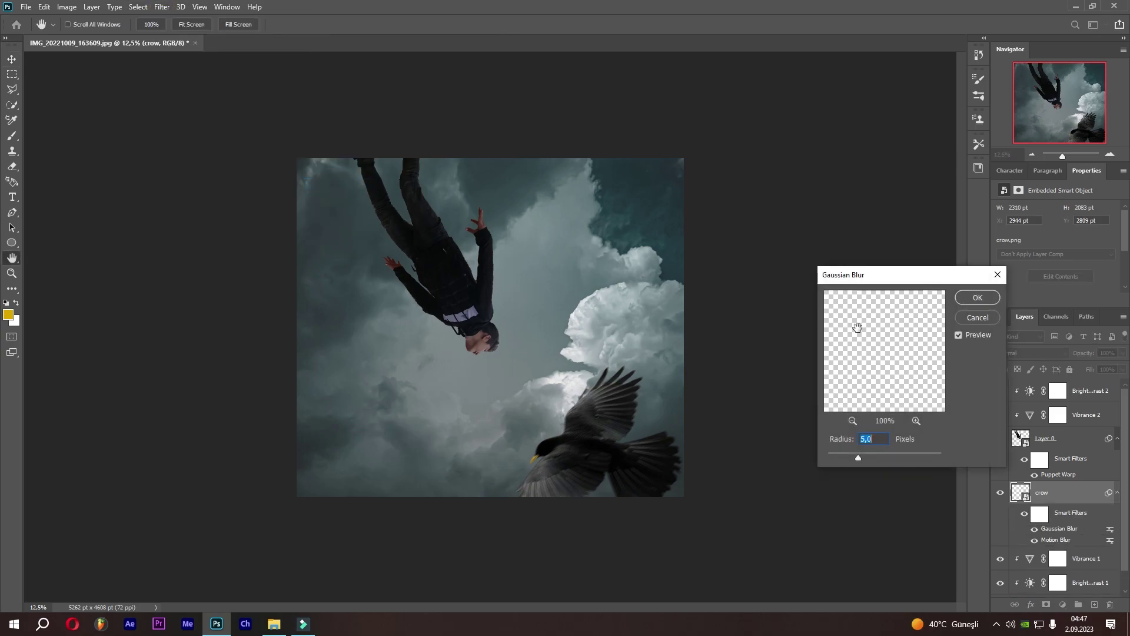
click(977, 297)
click(1063, 604)
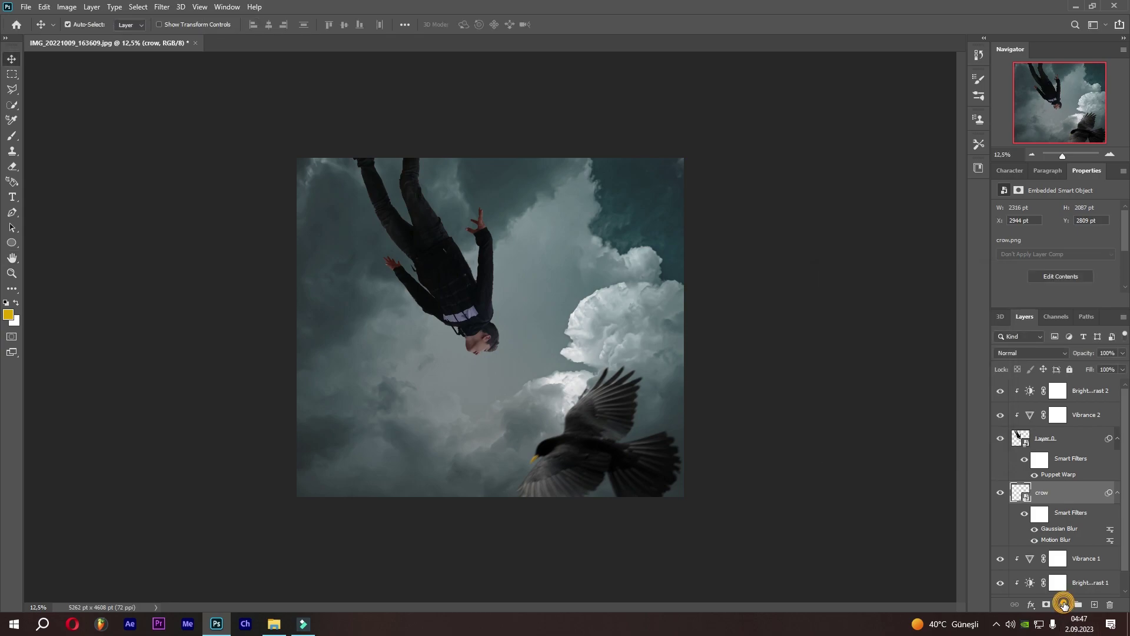
Step: Add a Vibrance adjustment clipped to the crow with vibrance -90 and saturation +99
click(1062, 482)
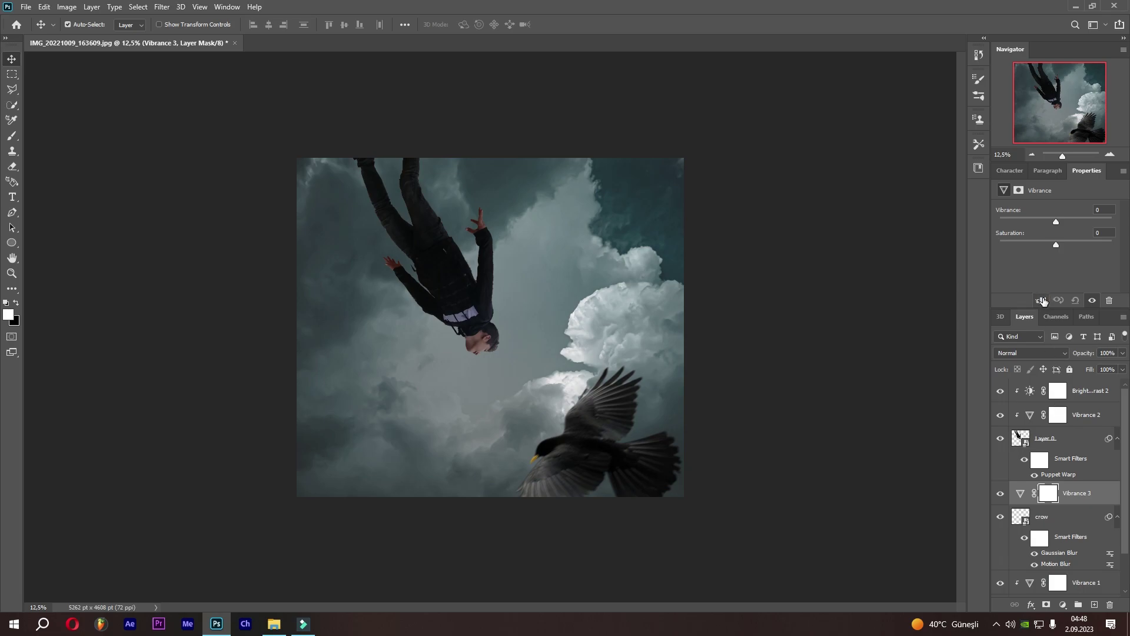
click(1042, 300)
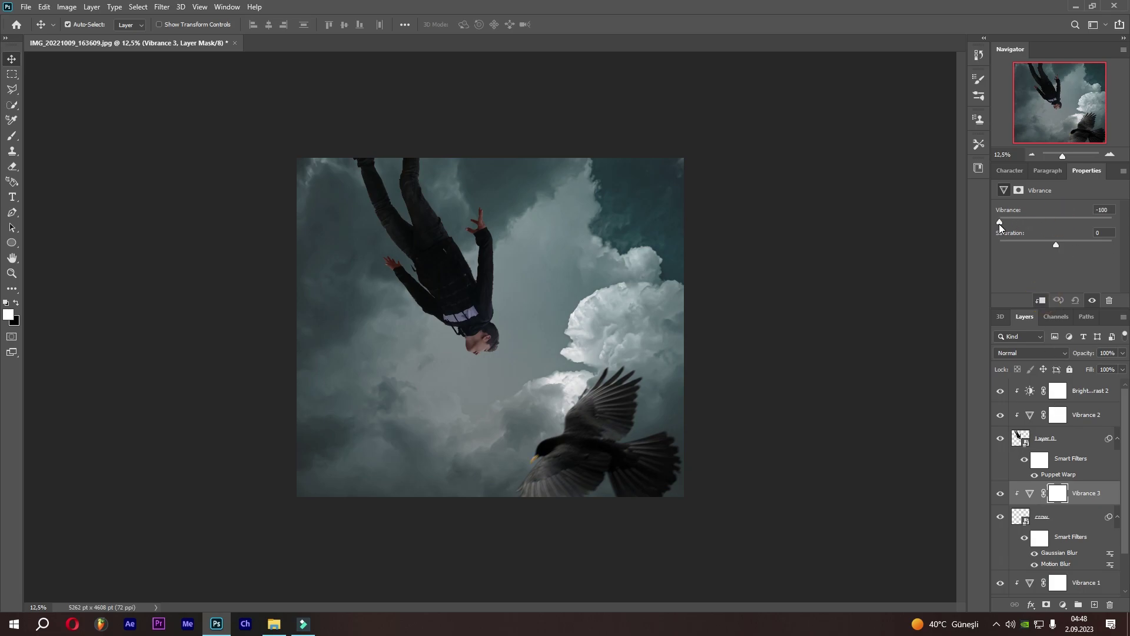
drag(1055, 244, 1112, 244)
Step: Add a Brightness/Contrast adjustment clipped to the crow at brightness -68, contrast -10
click(1064, 606)
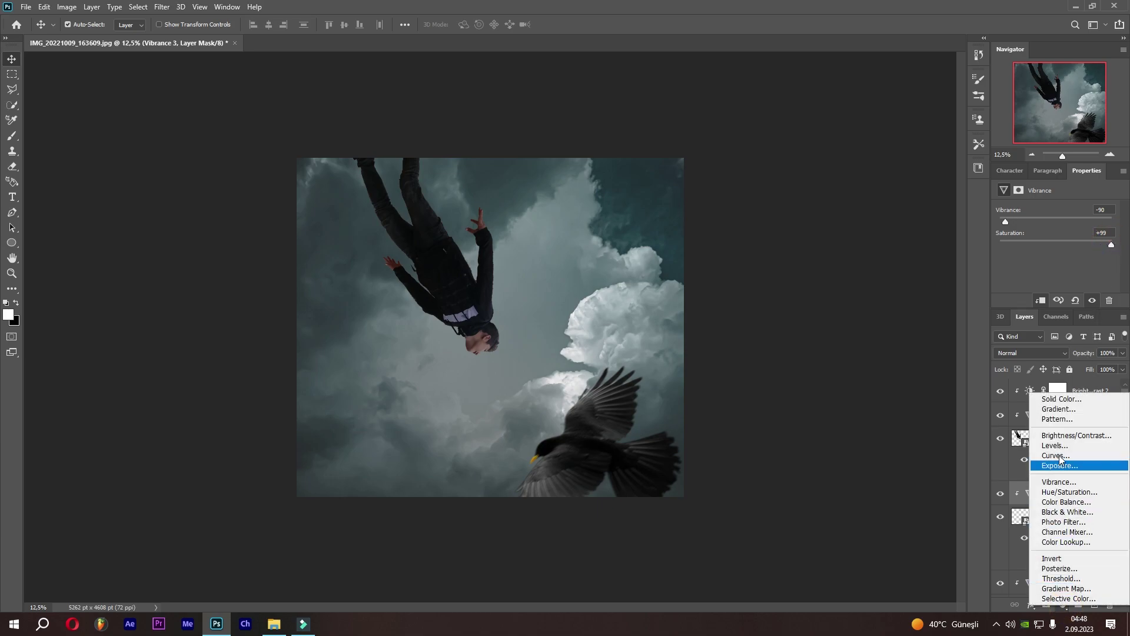
click(1065, 436)
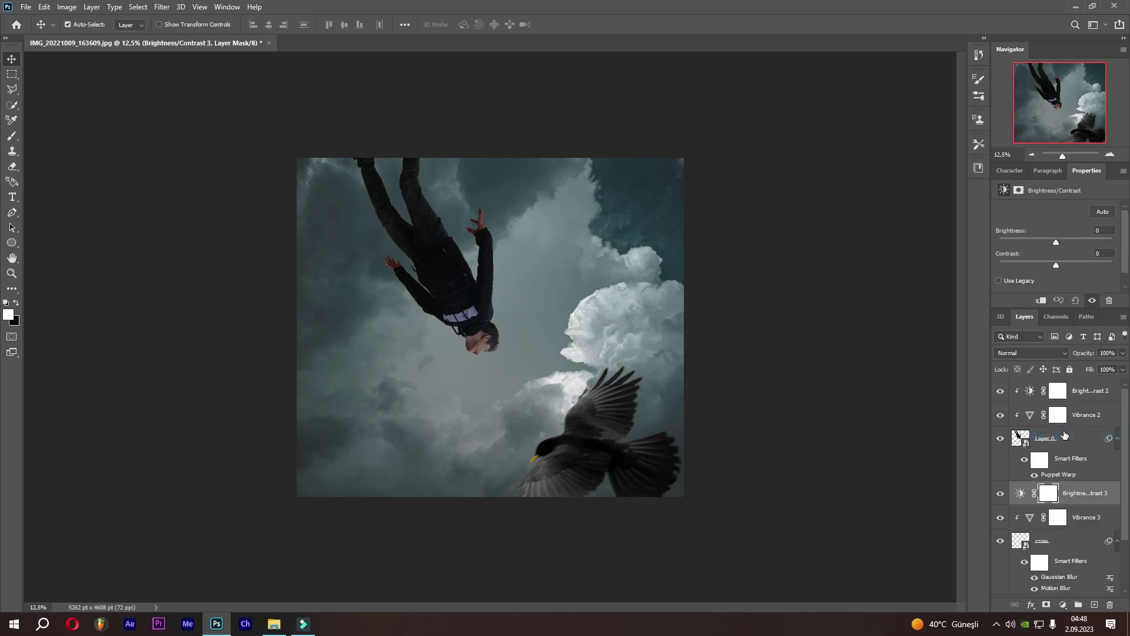
click(1041, 301)
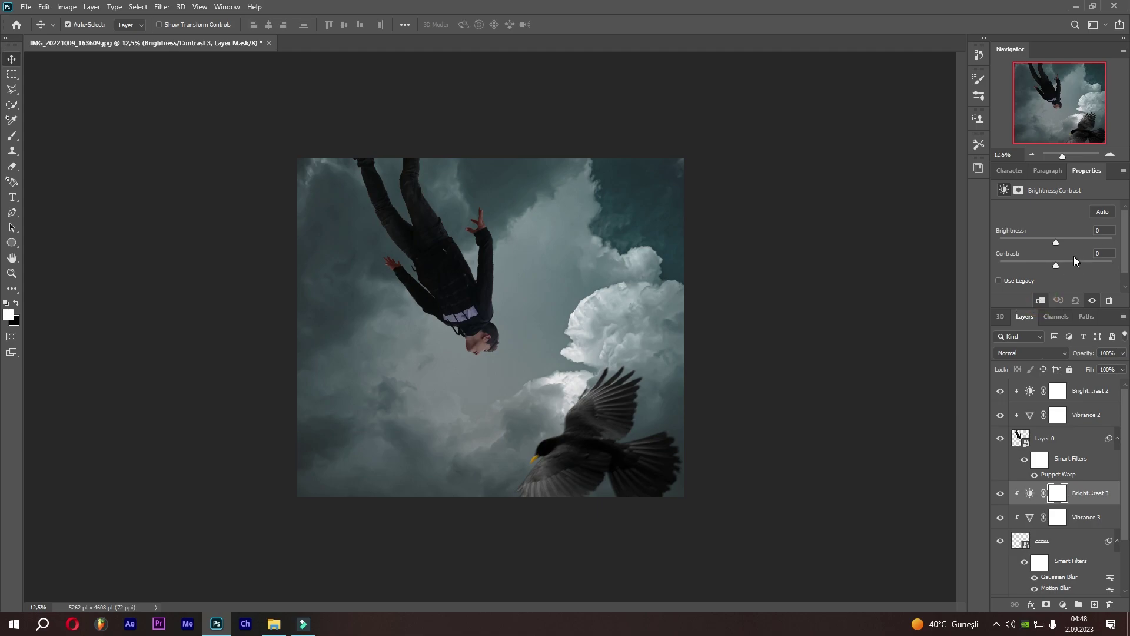
drag(1054, 242, 1030, 243)
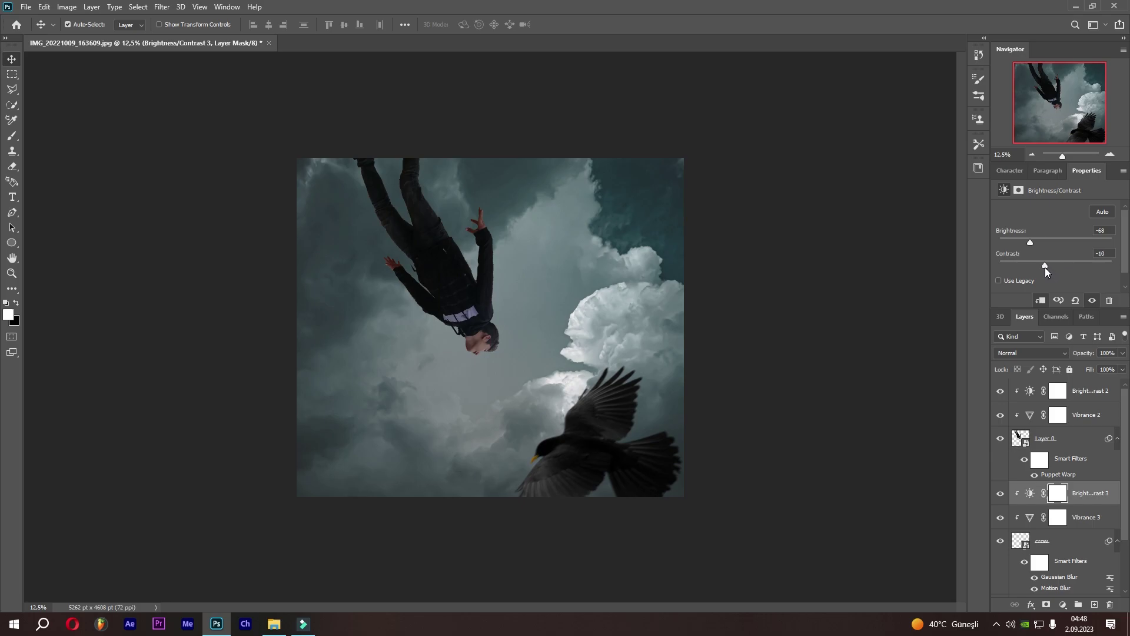
click(1056, 492)
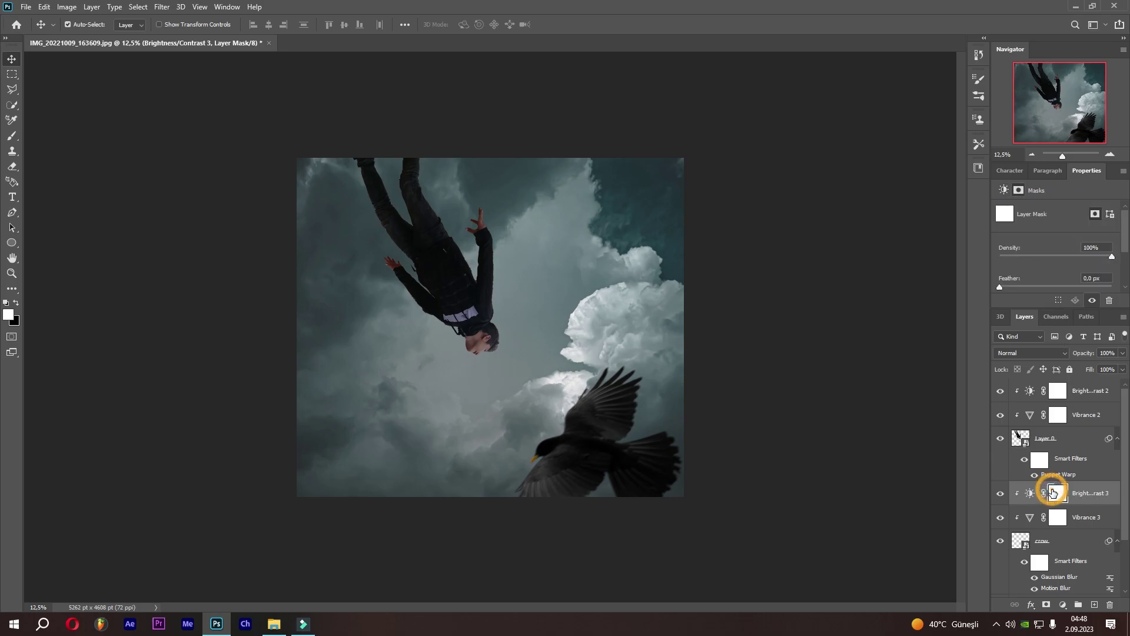
click(273, 623)
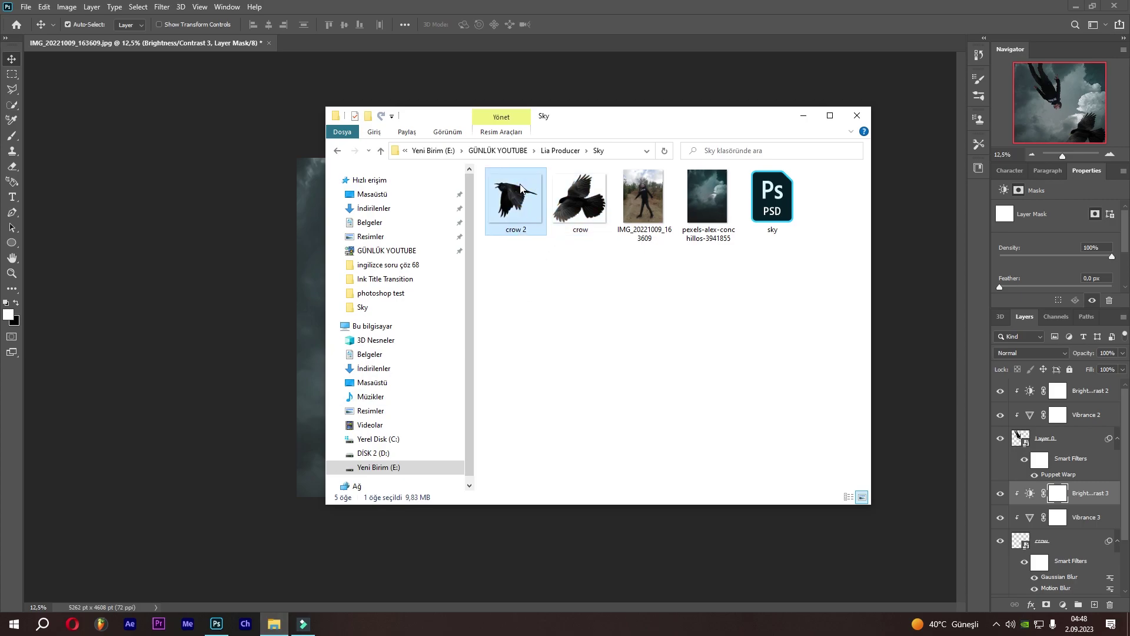
Step: Place crow 2 just left of the boy's head, scaled to about 264%
drag(515, 198, 313, 257)
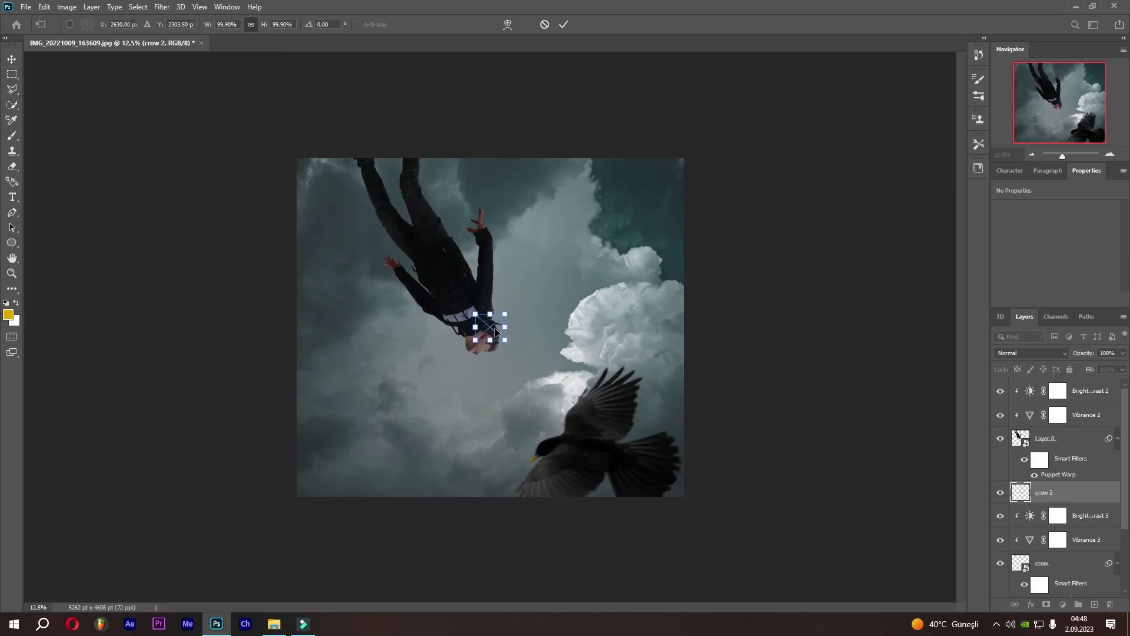
mouse_move(496, 331)
mouse_down()
mouse_move(399, 383)
mouse_move(432, 342)
mouse_up()
drag(415, 386, 427, 396)
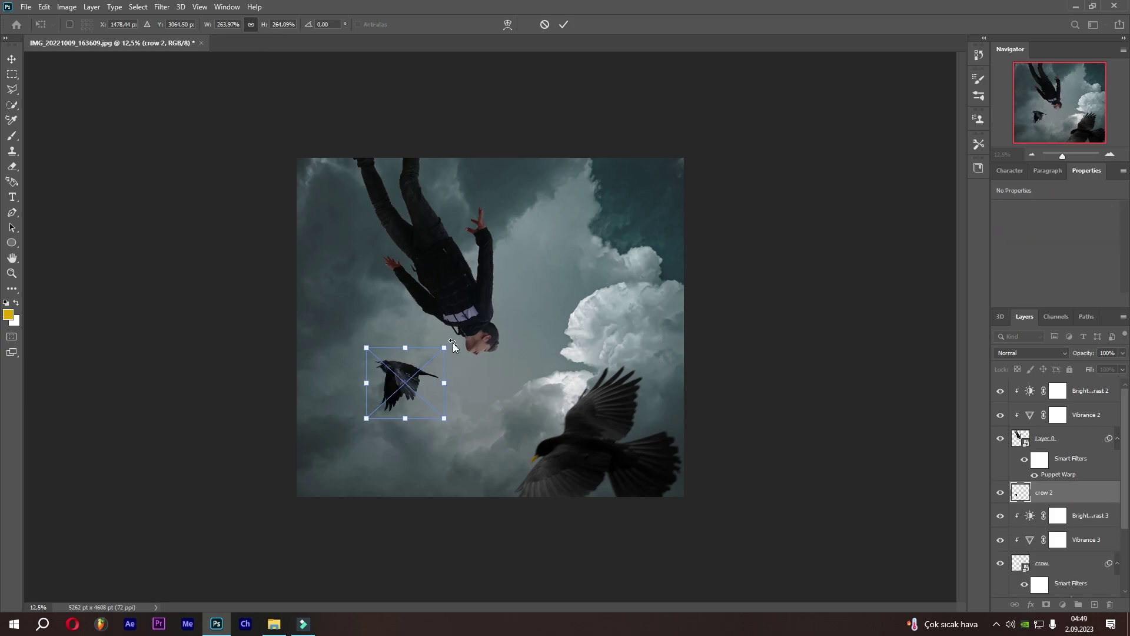
click(563, 25)
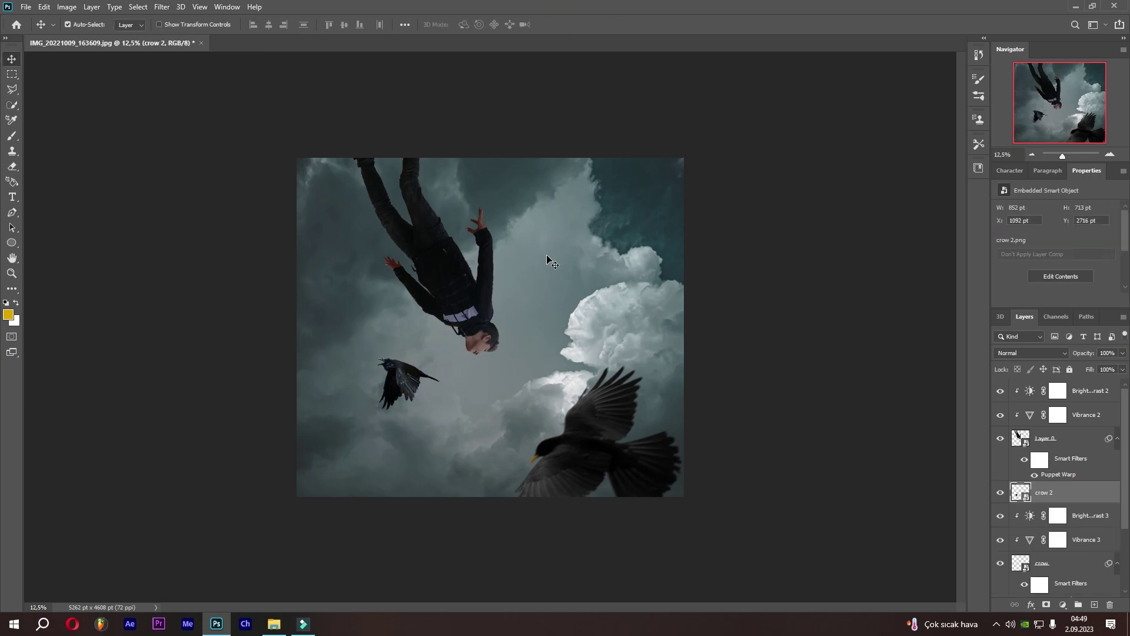
Step: Apply a Motion Blur with angle -25° and distance 20 px to the crow 2 smart object
click(162, 7)
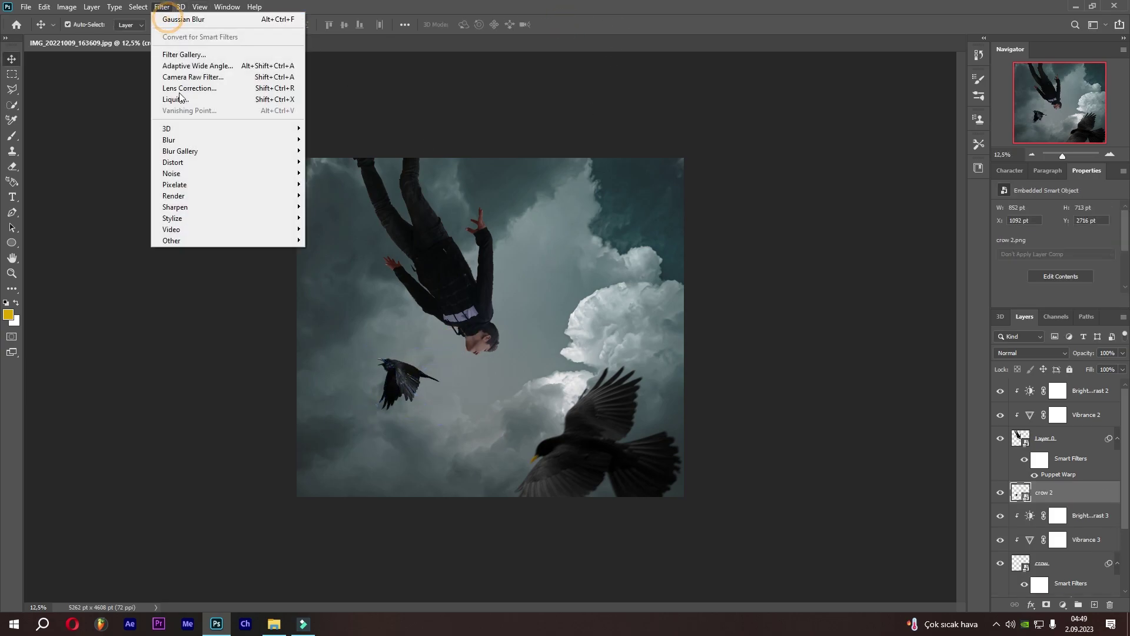
click(196, 145)
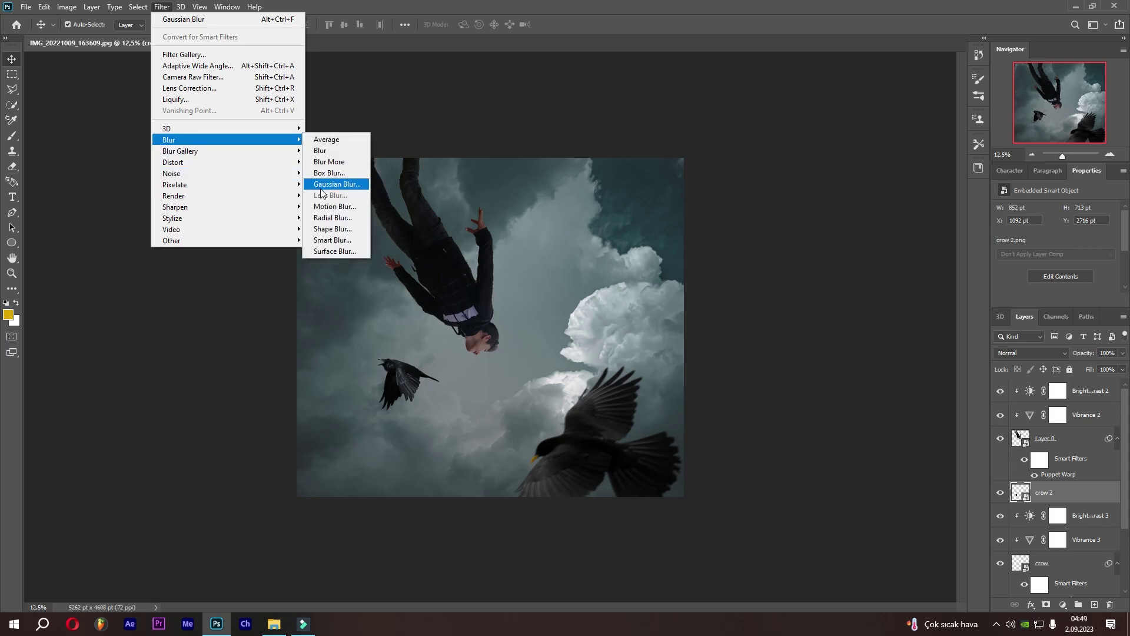
click(334, 206)
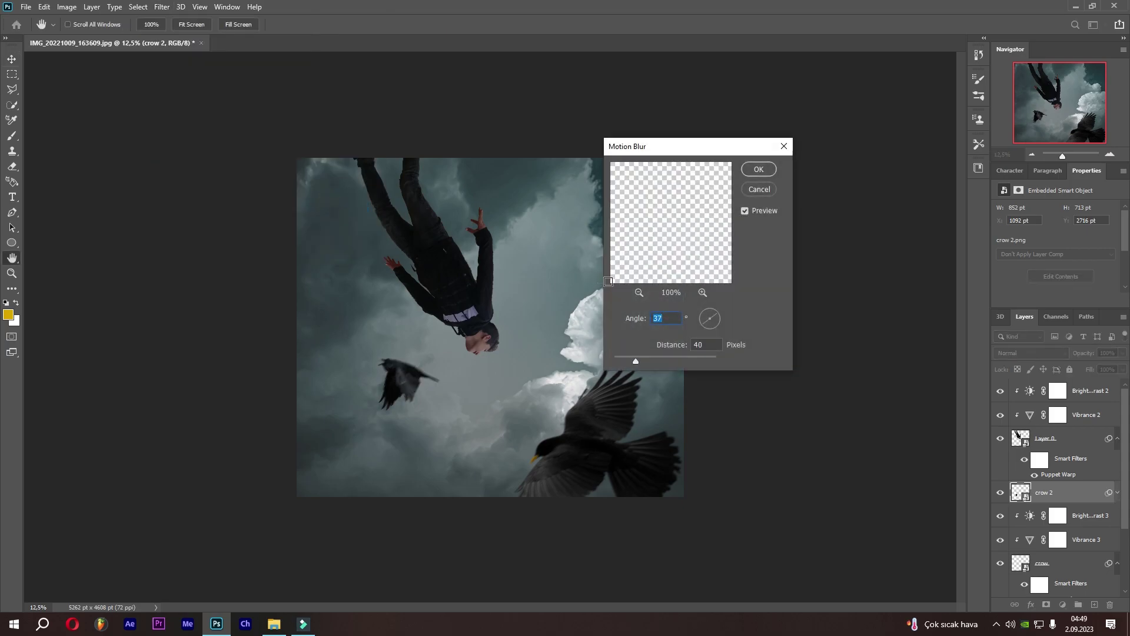
text(-25)
click(710, 344)
click(759, 171)
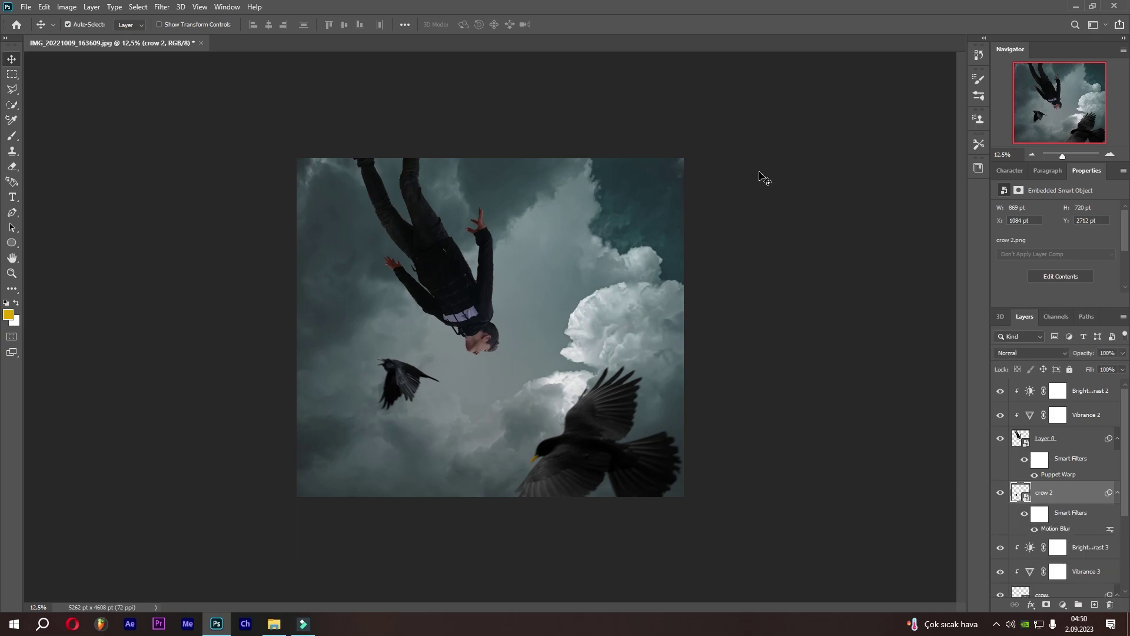
Step: Clip a Brightness/Contrast layer (brightness 78, contrast -45) to crow 2, then stamp visible into Layer 2
click(1063, 605)
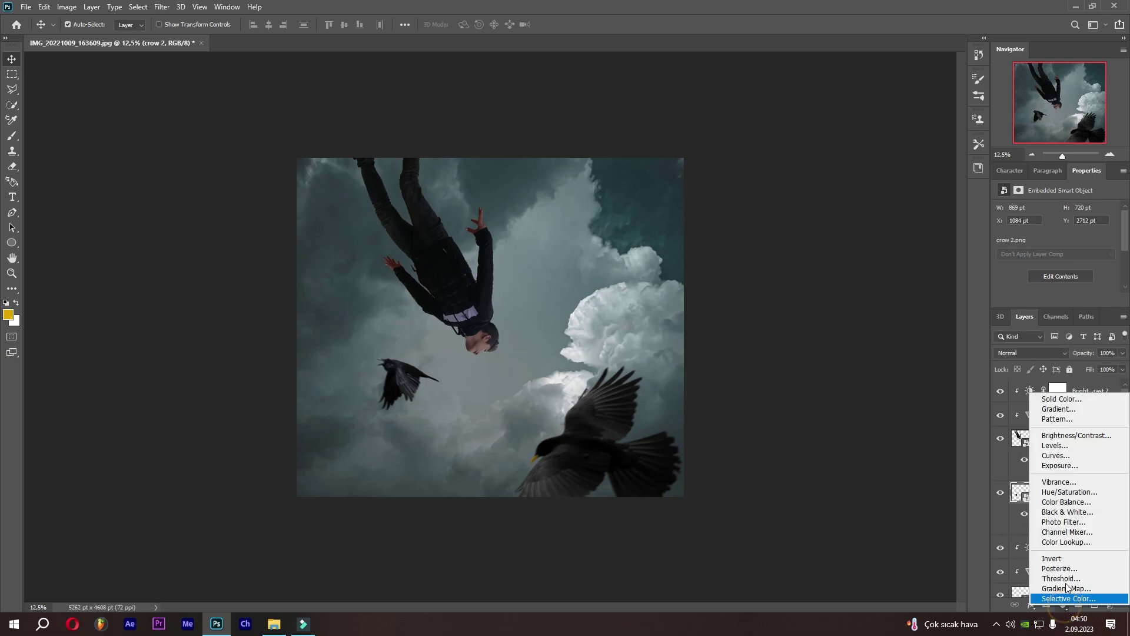
click(1064, 438)
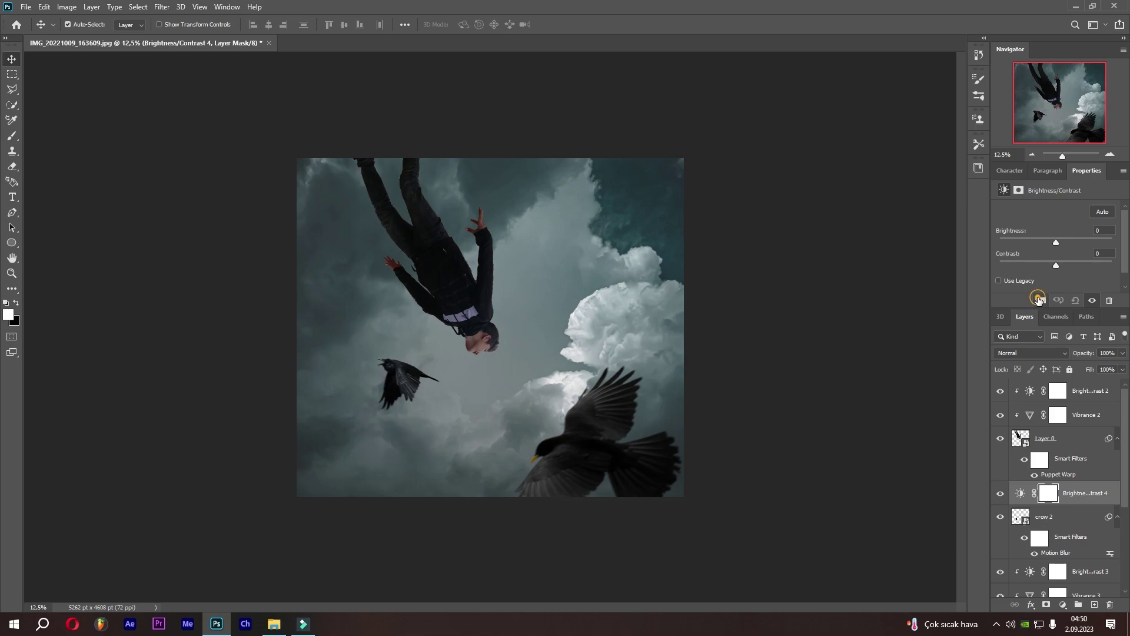
click(1037, 300)
click(1078, 241)
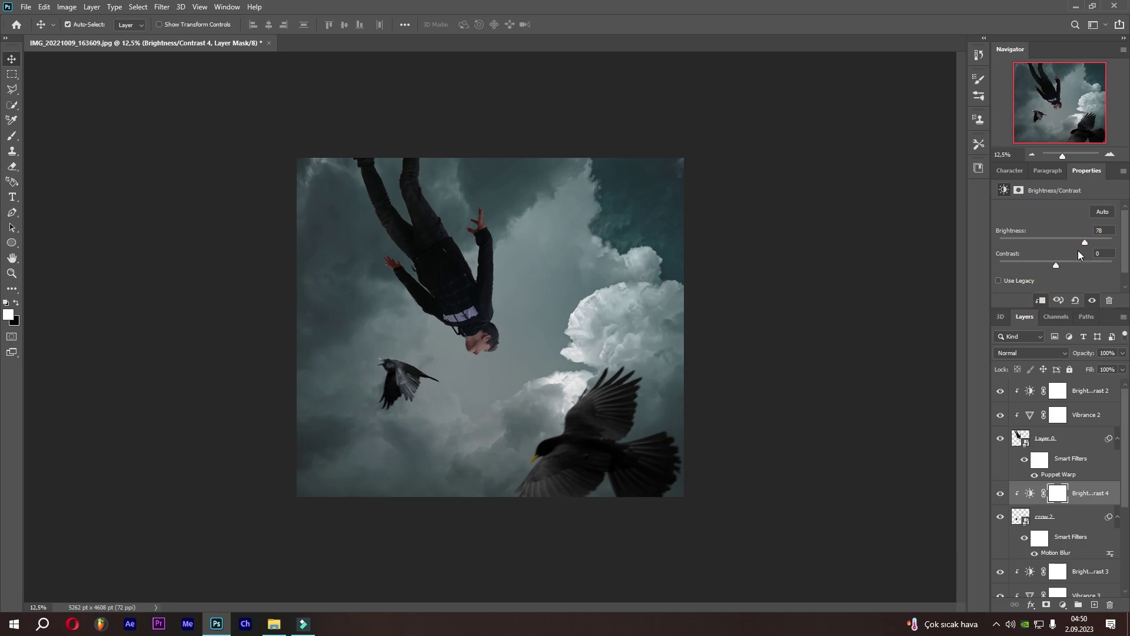
click(1034, 264)
click(1082, 393)
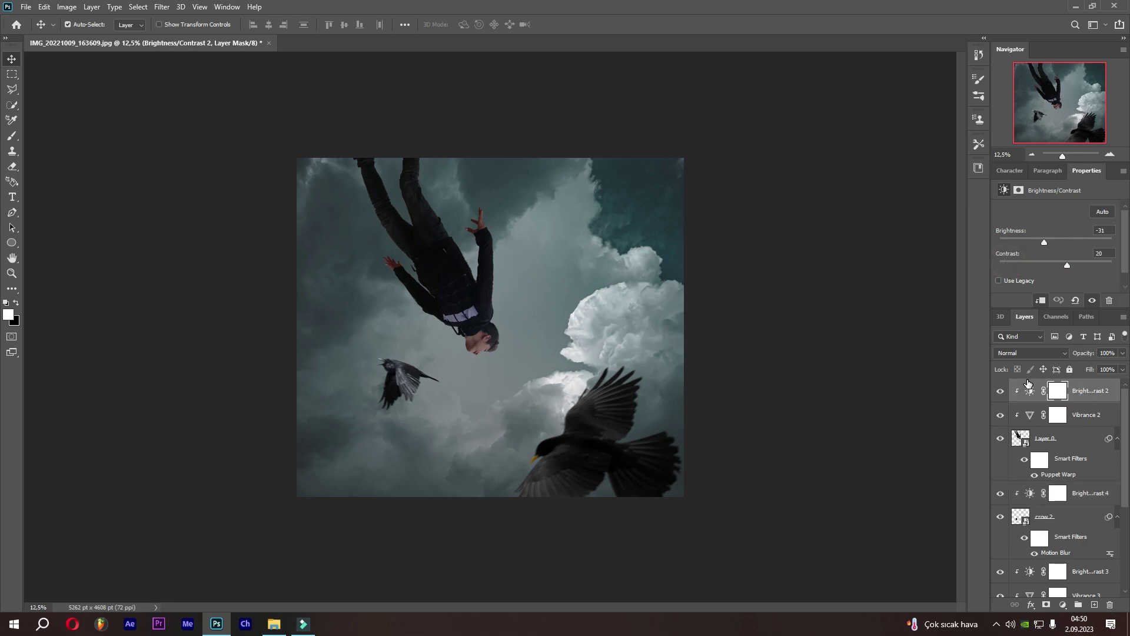
key(ctrl+alt+shift+e)
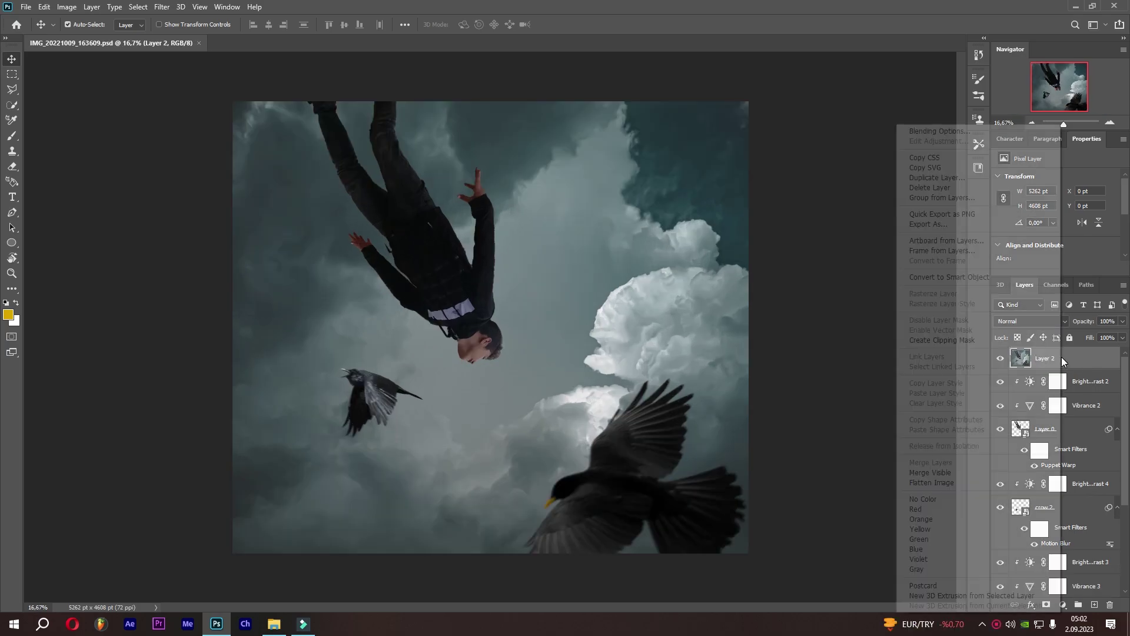
Step: Convert the merged Layer 2 into a smart object and bring up the Filter menu
right_click(1061, 357)
click(1034, 281)
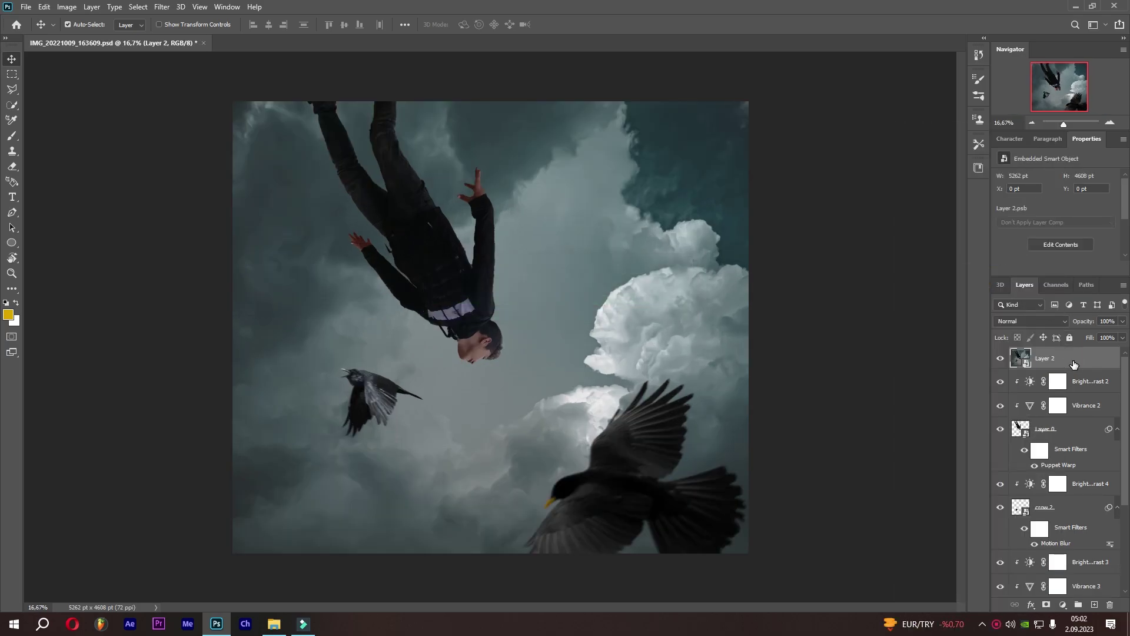
click(162, 7)
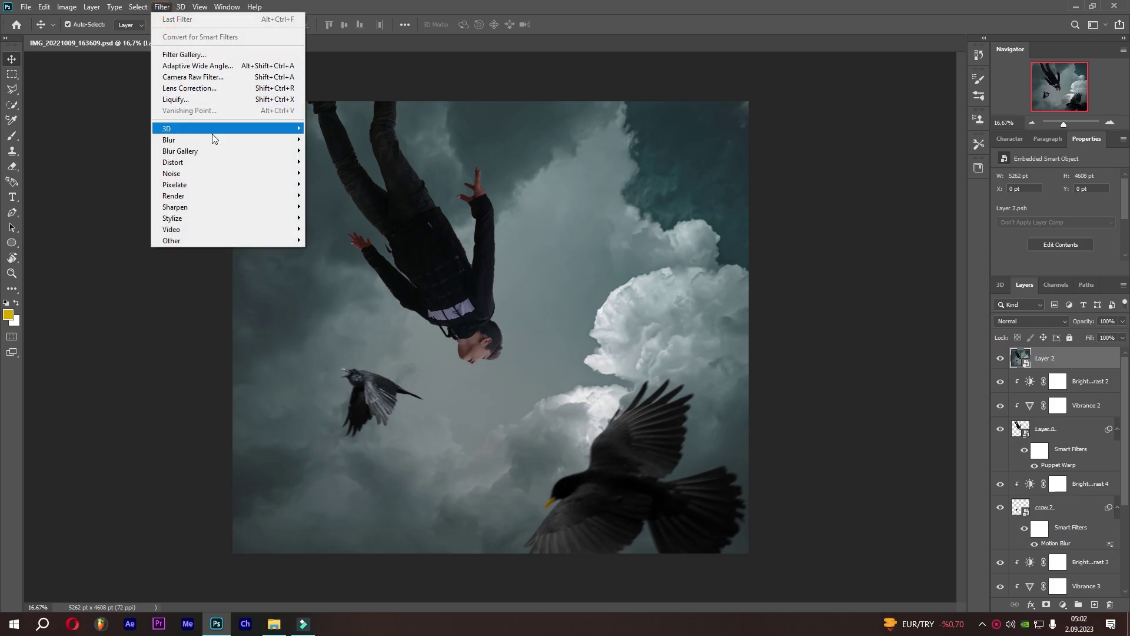
Step: Start a Path Blur on Layer 2, curving the path along the boy toward the large crow
click(223, 152)
click(329, 184)
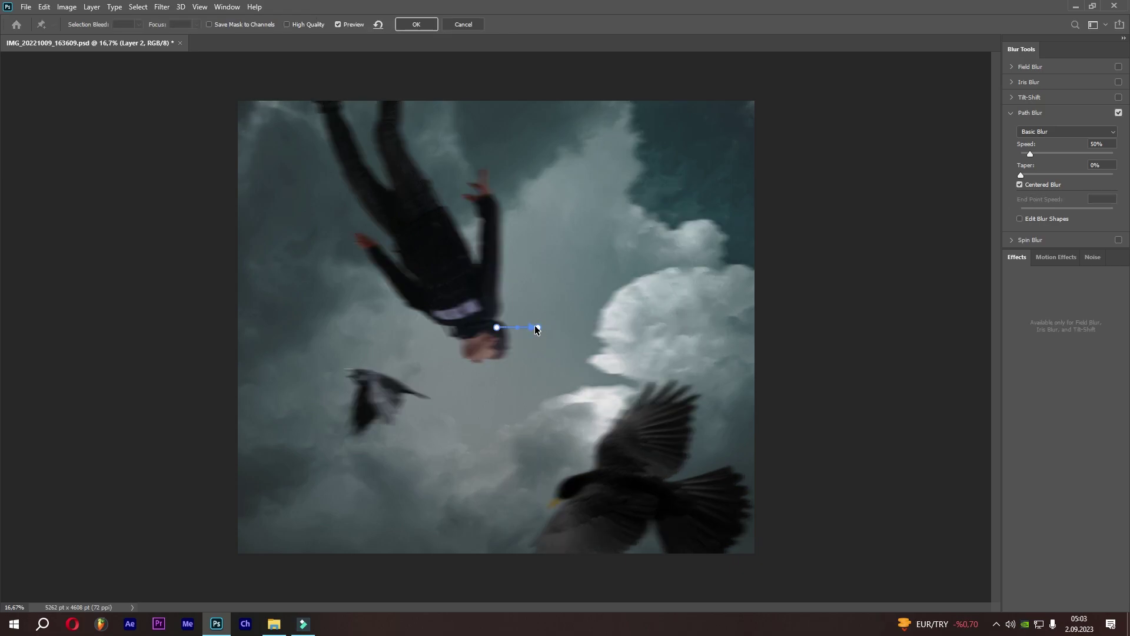
drag(536, 327, 481, 175)
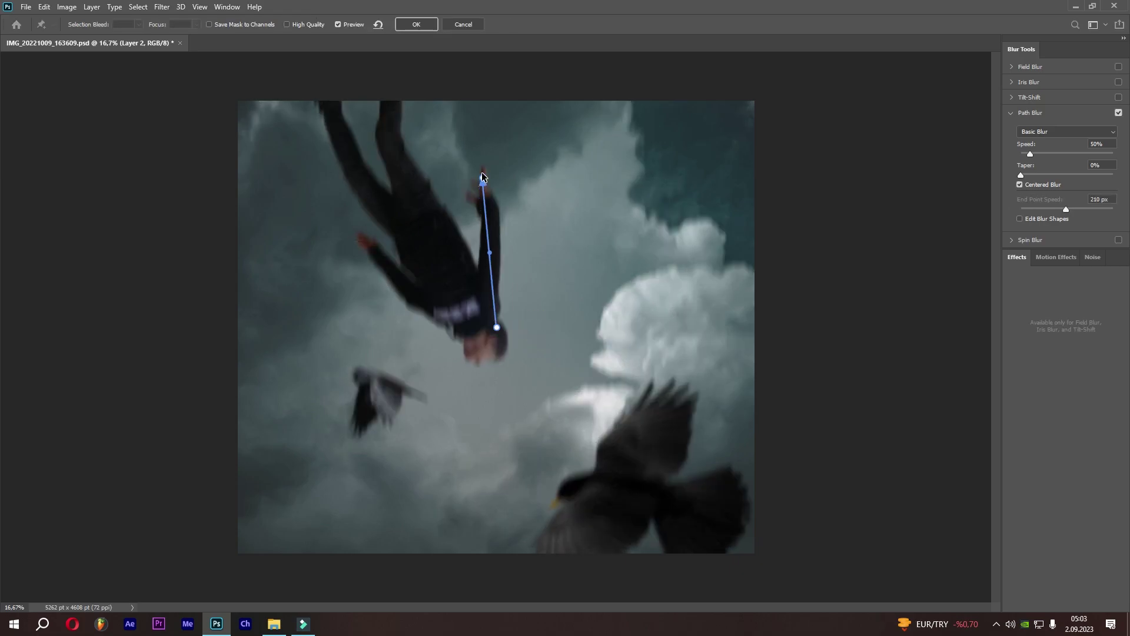
mouse_move(490, 252)
mouse_down()
mouse_move(424, 222)
mouse_move(419, 200)
mouse_up()
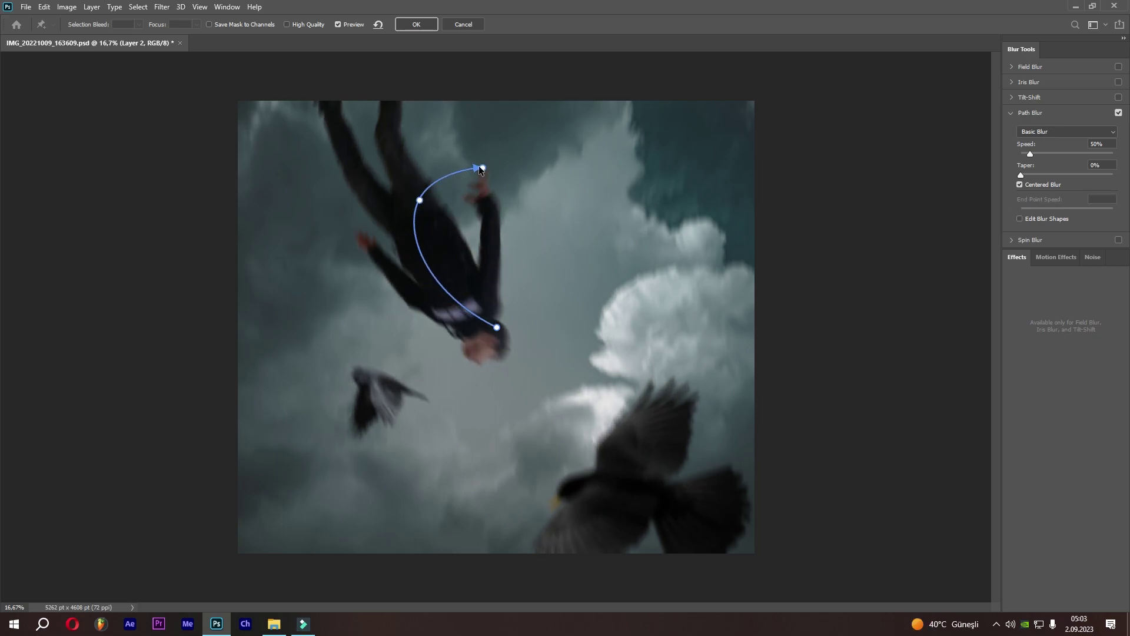
drag(481, 168, 468, 167)
mouse_move(496, 327)
mouse_down()
mouse_move(514, 373)
mouse_move(618, 432)
mouse_up()
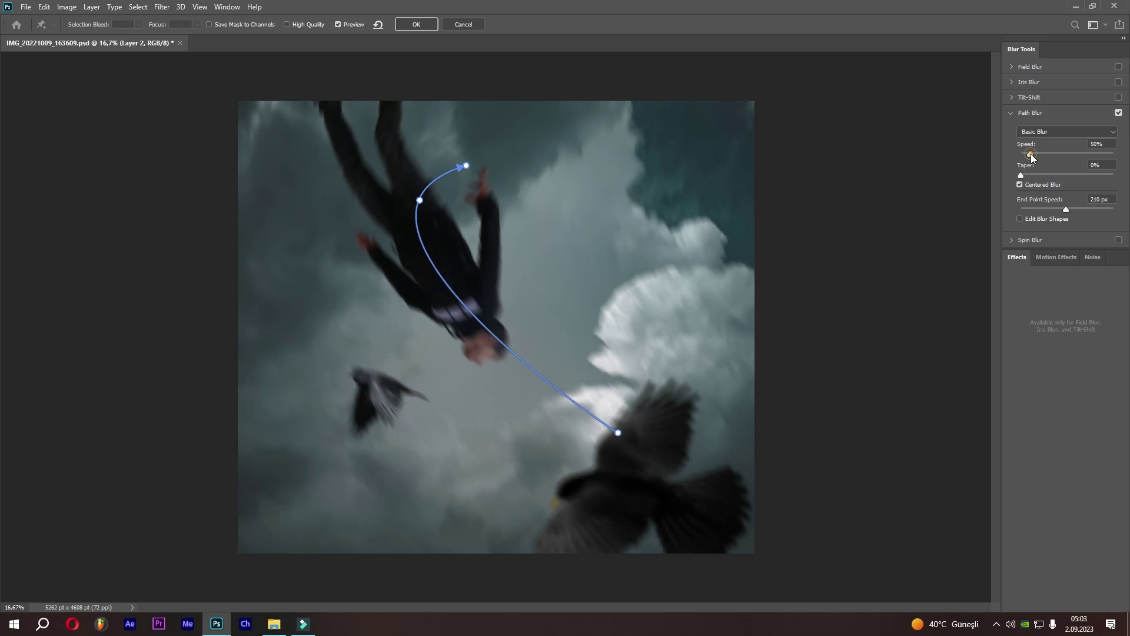
Step: Set the path blur Speed to 13% and End Point Speed to 1283 px, then apply it
drag(1031, 158, 1024, 156)
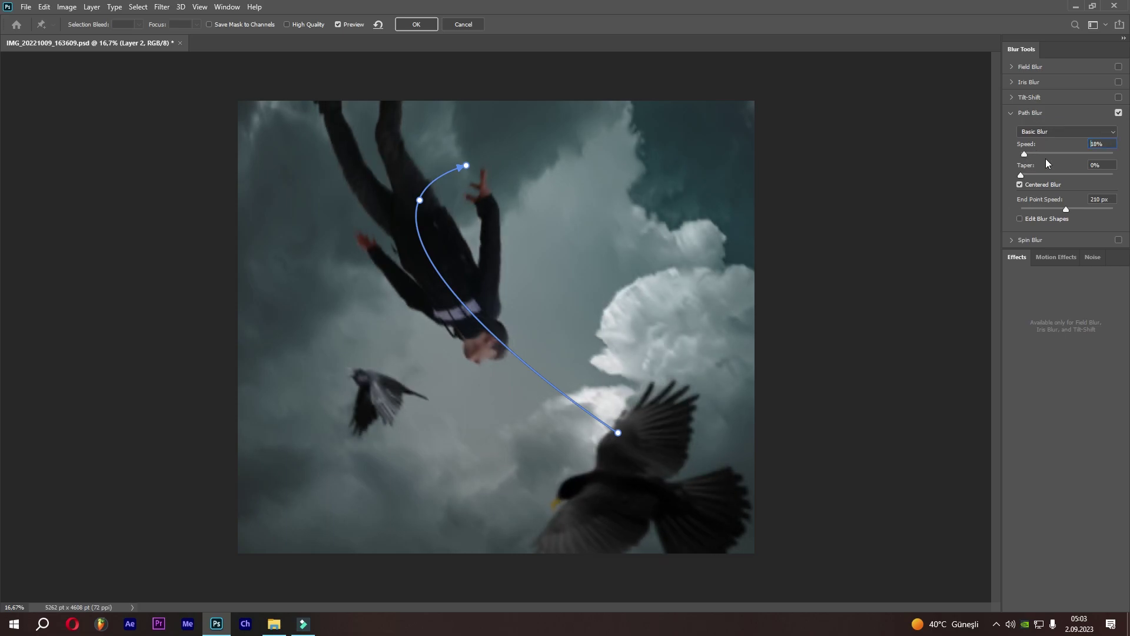
drag(1064, 209, 1097, 209)
drag(1084, 214, 1084, 214)
click(419, 201)
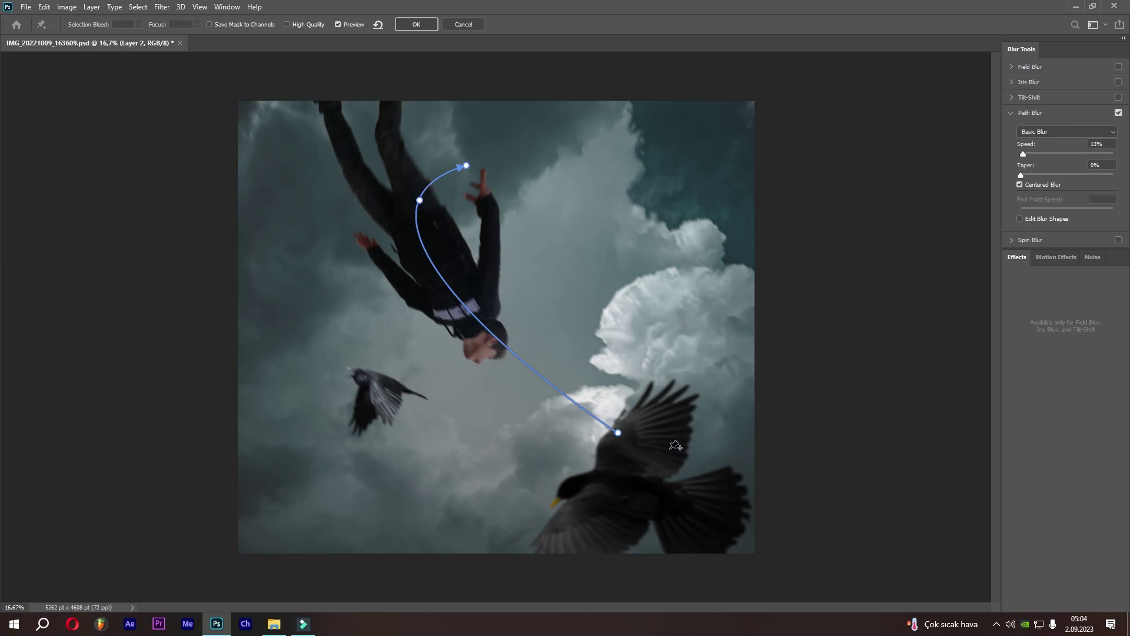
click(617, 434)
mouse_move(1080, 214)
mouse_down()
mouse_move(1126, 213)
mouse_move(1104, 210)
mouse_up()
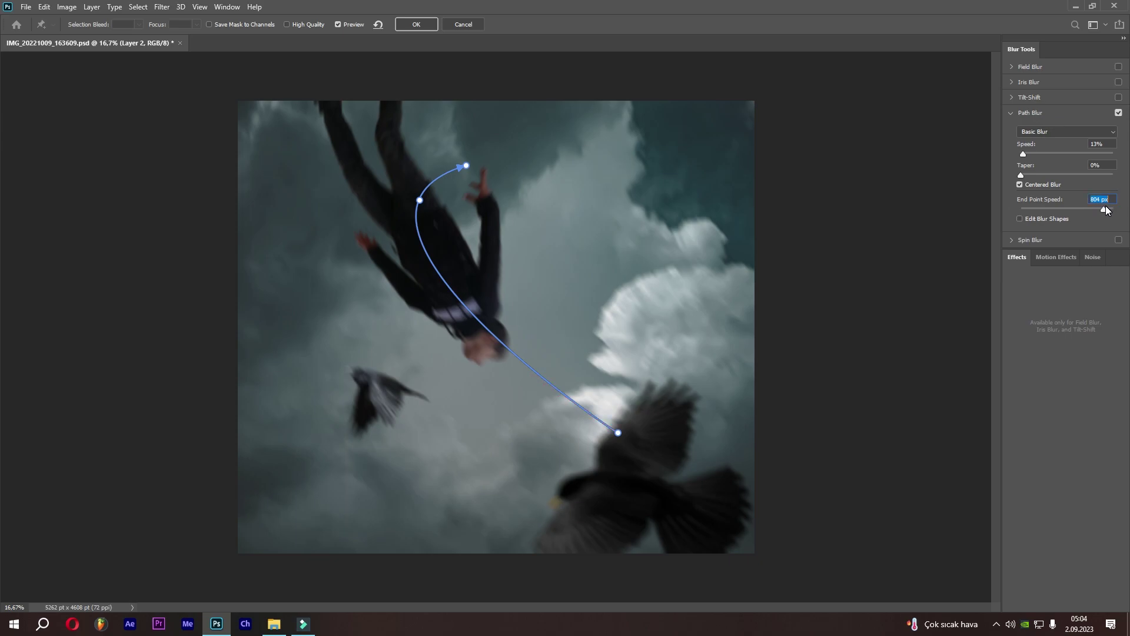
drag(1105, 210, 1108, 211)
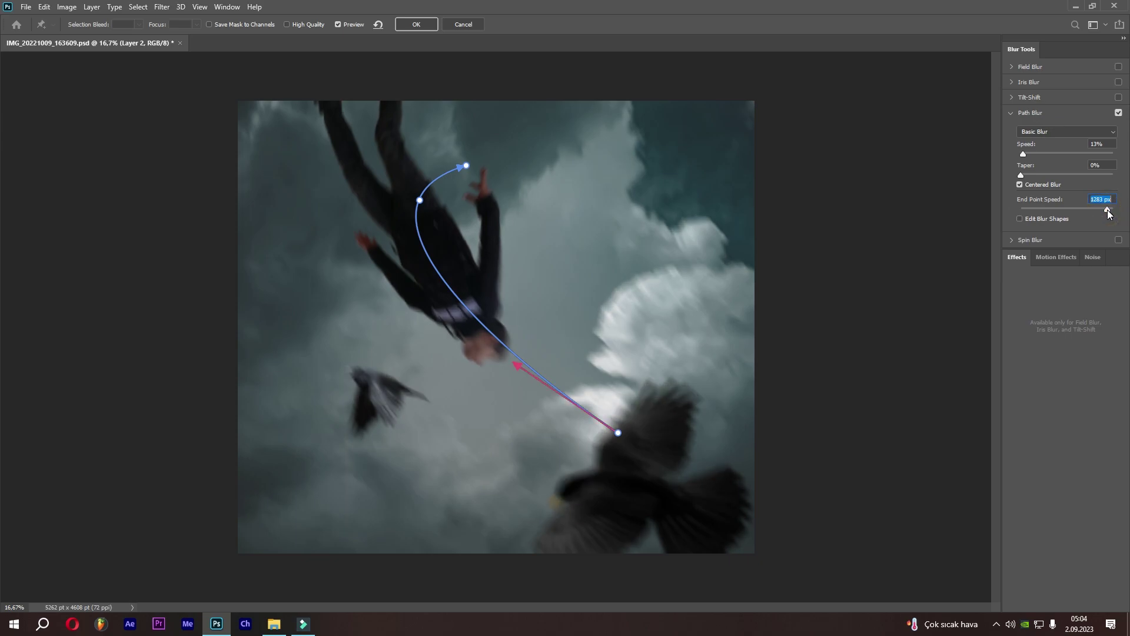
click(425, 24)
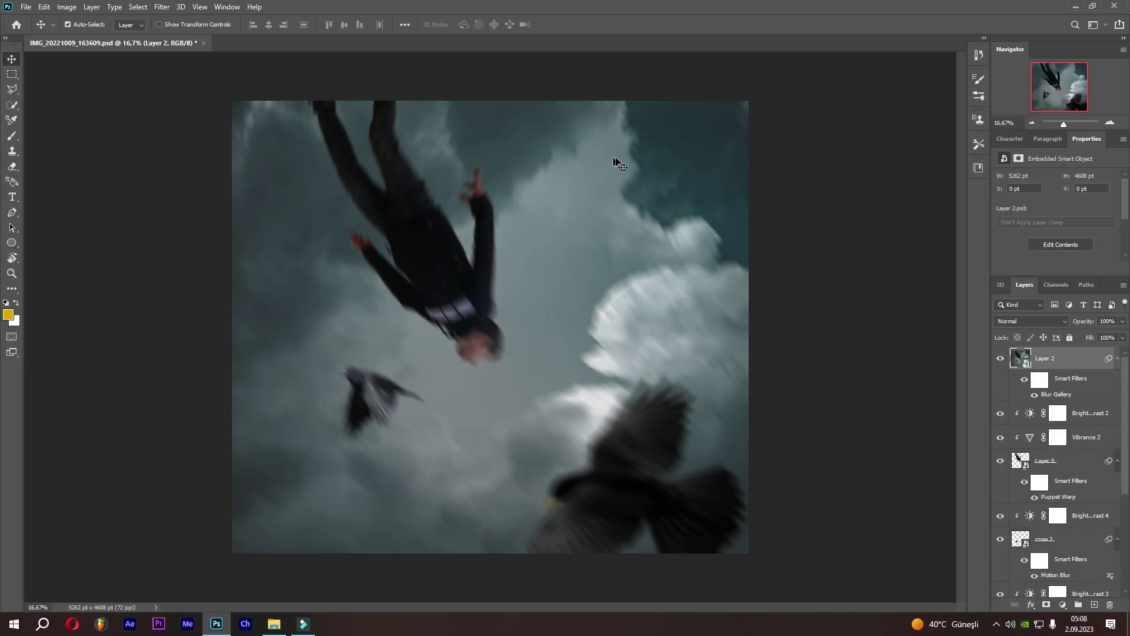
Step: Add a layer mask to Layer 2 and size a Brush at 100% opacity
click(1046, 604)
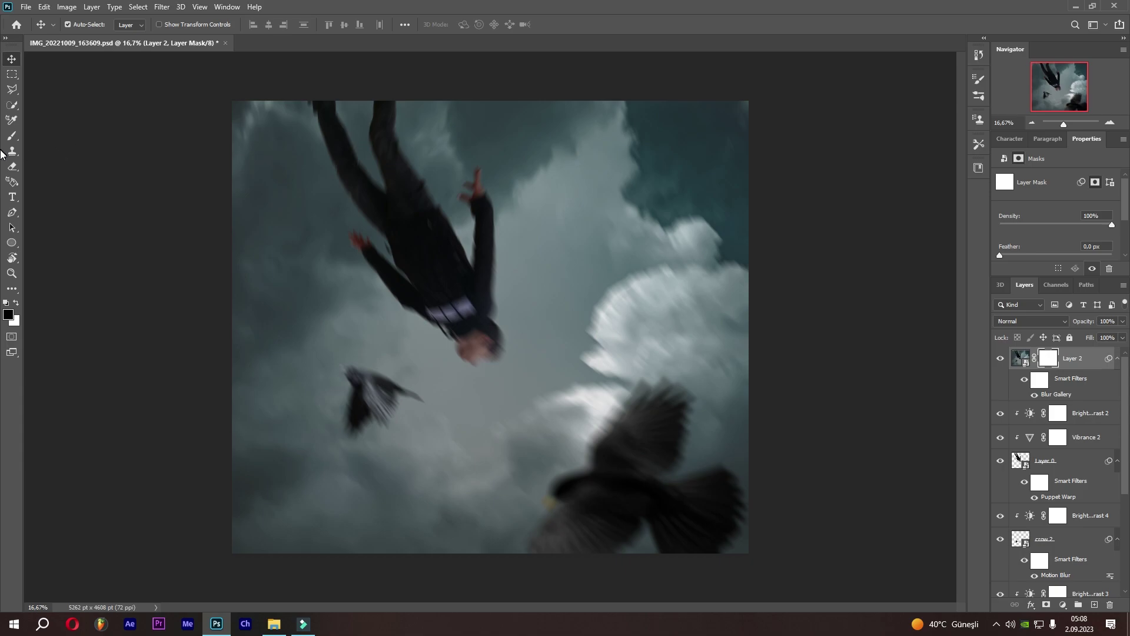
click(12, 135)
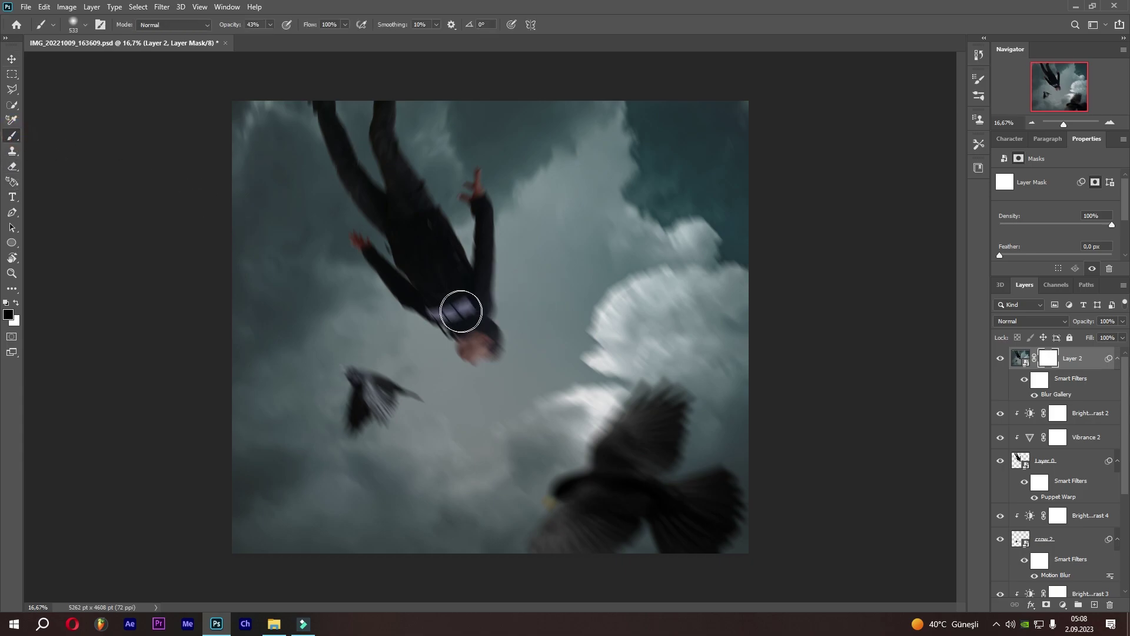
drag(461, 312, 507, 294)
drag(508, 295, 476, 296)
drag(232, 26, 274, 30)
mouse_move(472, 326)
mouse_down()
mouse_move(481, 336)
mouse_move(421, 240)
mouse_up()
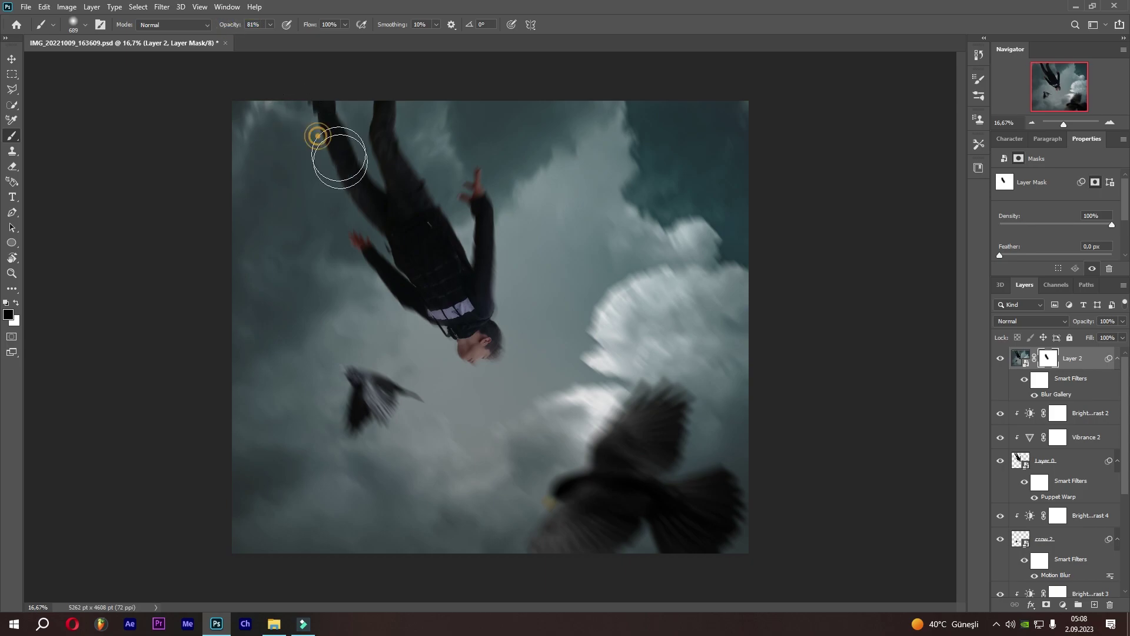
Step: Paint the mask over the boy's face at 8% opacity to keep it sharp
drag(231, 25, 194, 26)
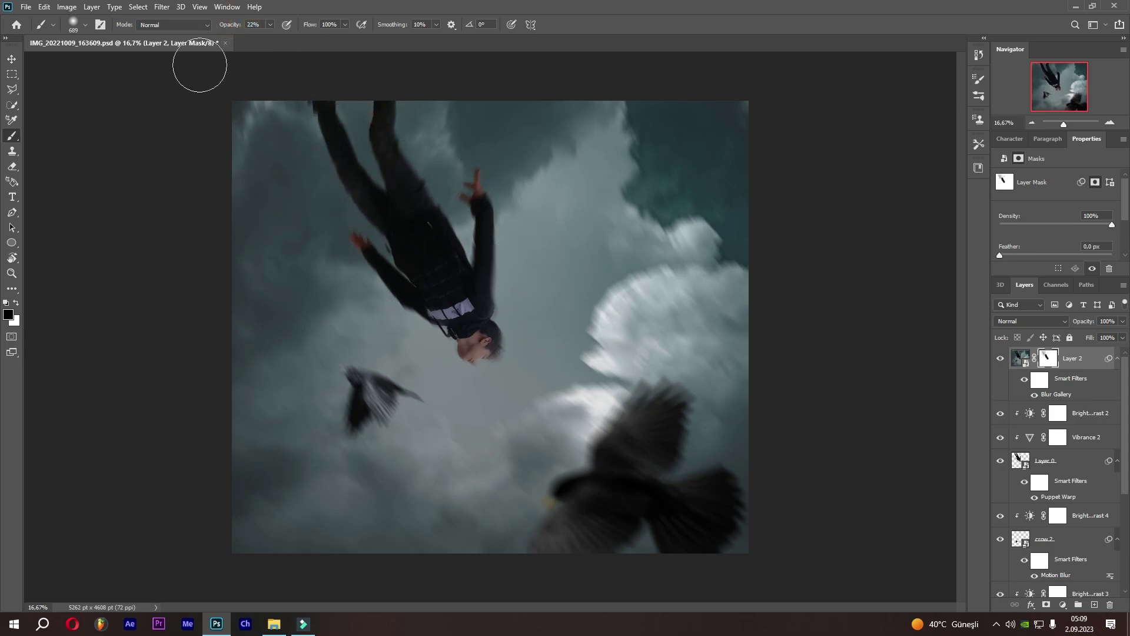
key(0)
key(8)
key(x)
scroll(484, 338, up, 2)
scroll(479, 347, down, 2)
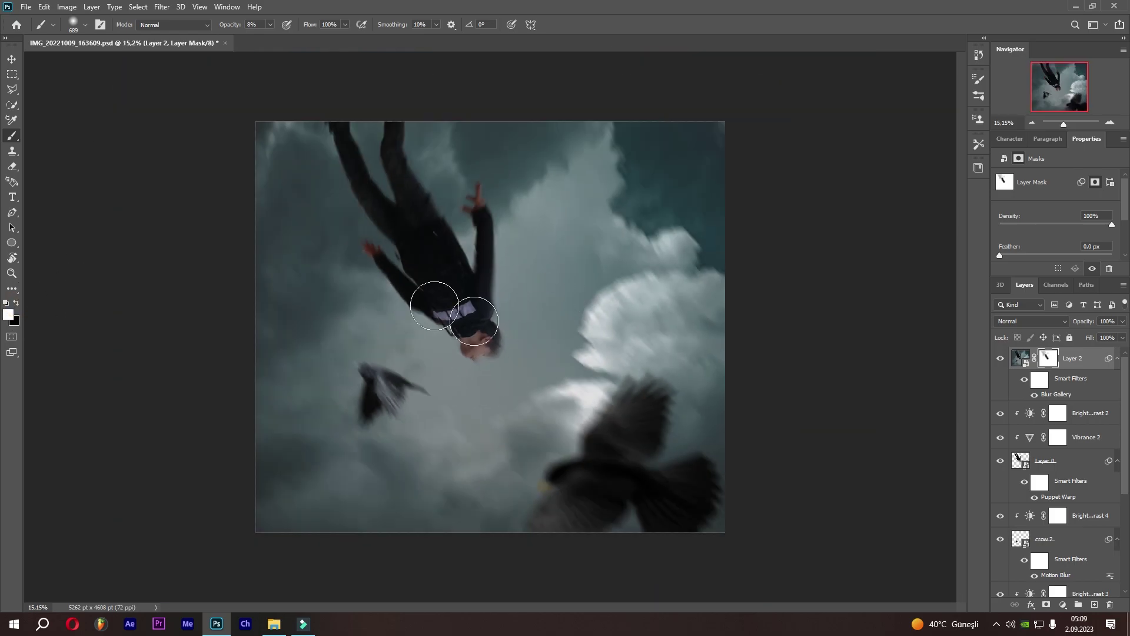
click(494, 355)
key(x)
click(493, 352)
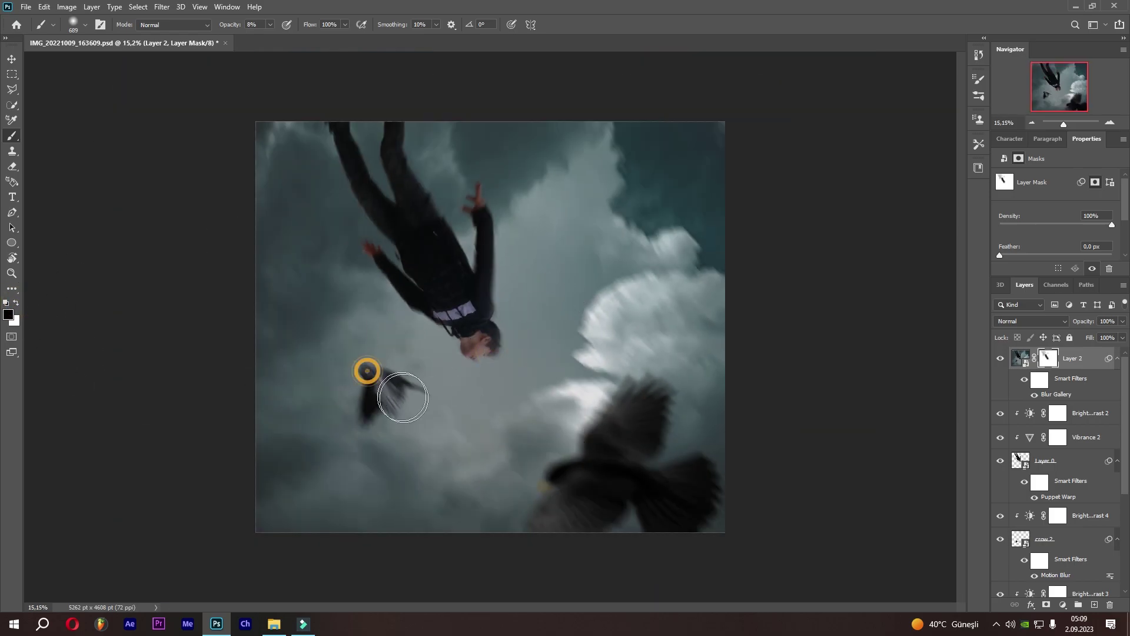
Step: Enlarge the brush at 27% opacity painting black, then stamp visible layers into Layer 3
key(x)
key(2)
key(7)
key(bracketright)
key(bracketright)
key(bracketright)
key(x)
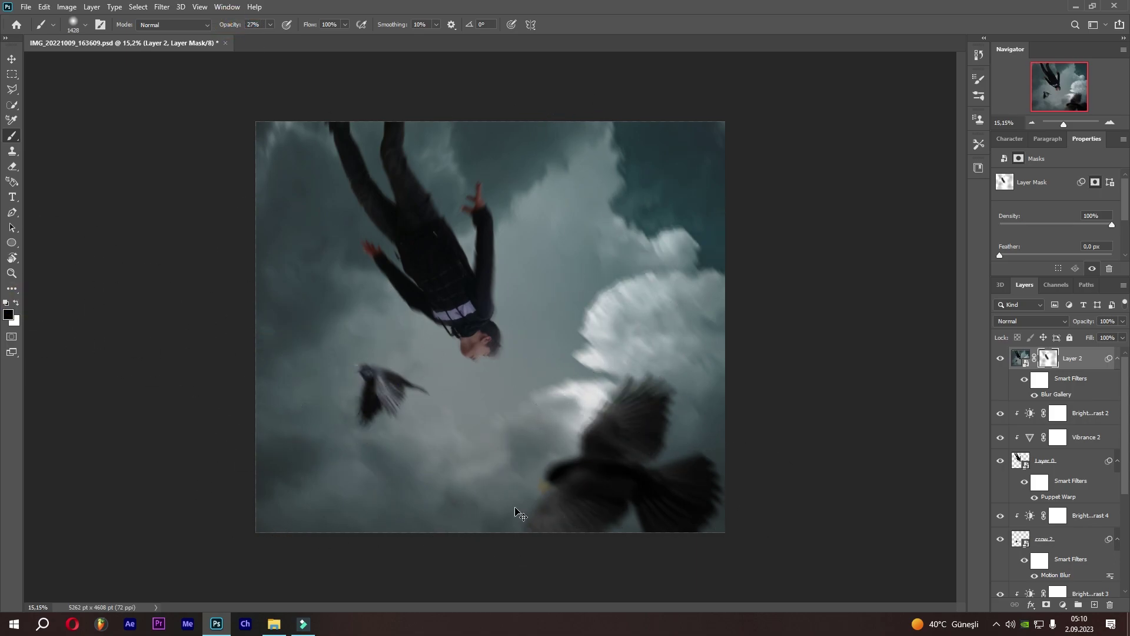
click(1074, 360)
key(ctrl+alt+shift+e)
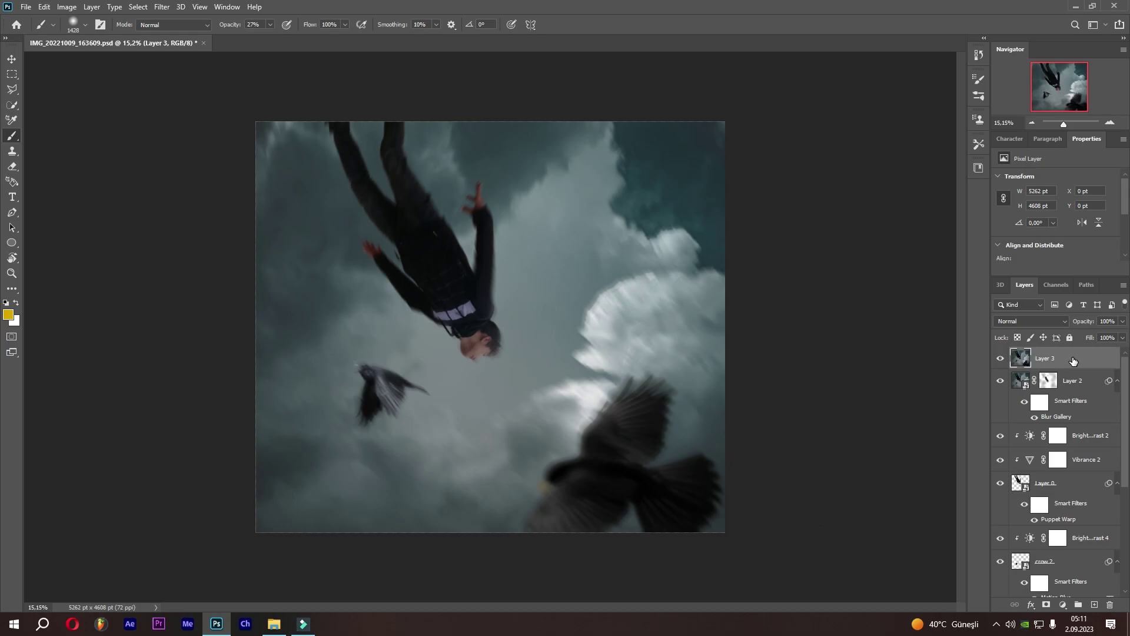
Step: Convert the new Layer 3 into a smart object
right_click(1072, 357)
click(1009, 277)
click(162, 6)
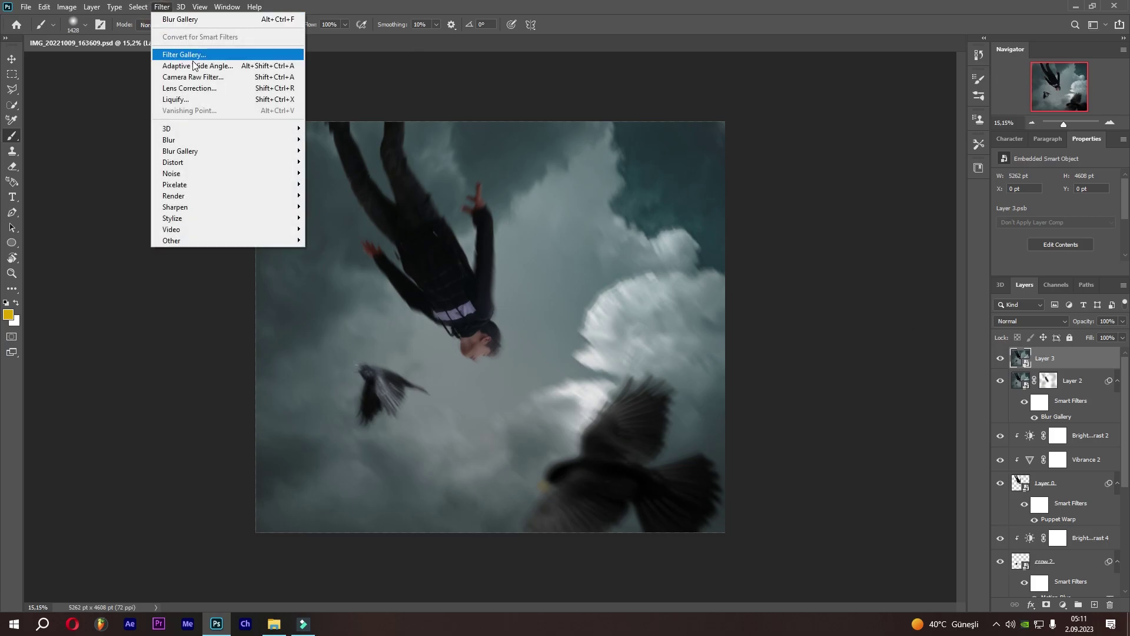
Step: Apply a Camera Raw Filter with Optics distortion -3 and an added vignette
click(194, 71)
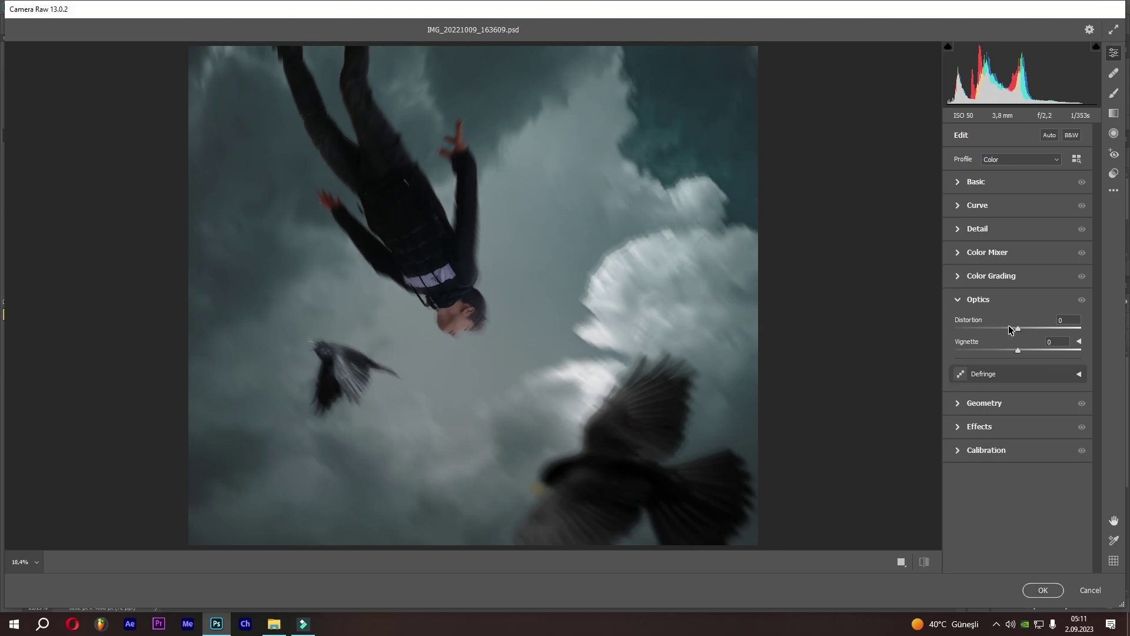
drag(1009, 330, 1048, 330)
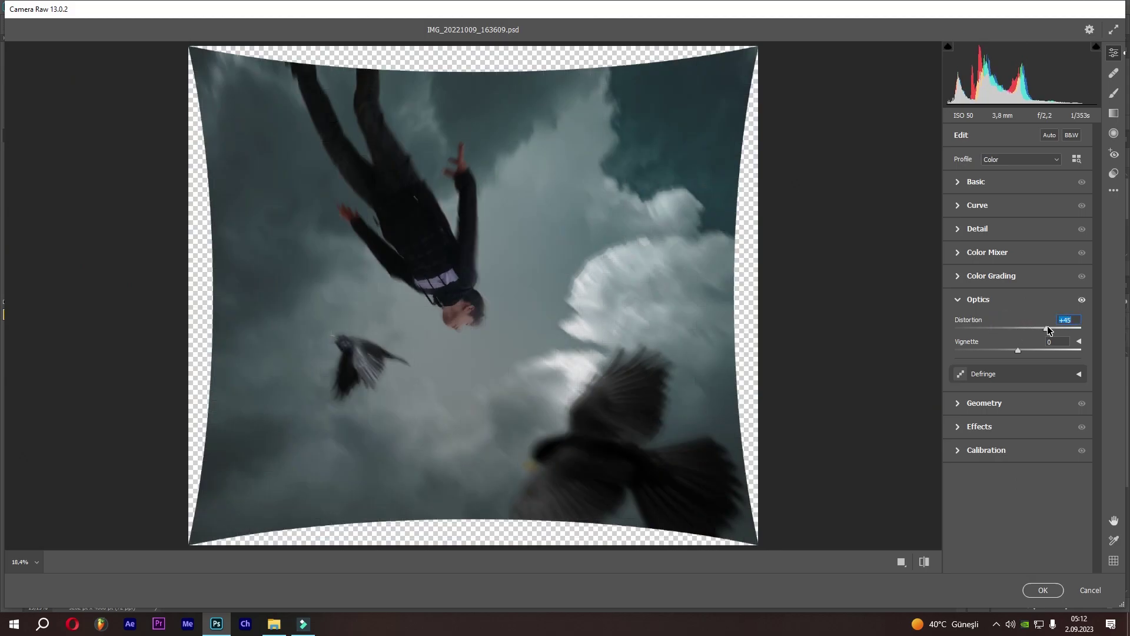
mouse_move(1048, 330)
mouse_down()
mouse_move(1016, 328)
mouse_move(1054, 350)
mouse_move(1004, 334)
mouse_up()
click(1042, 589)
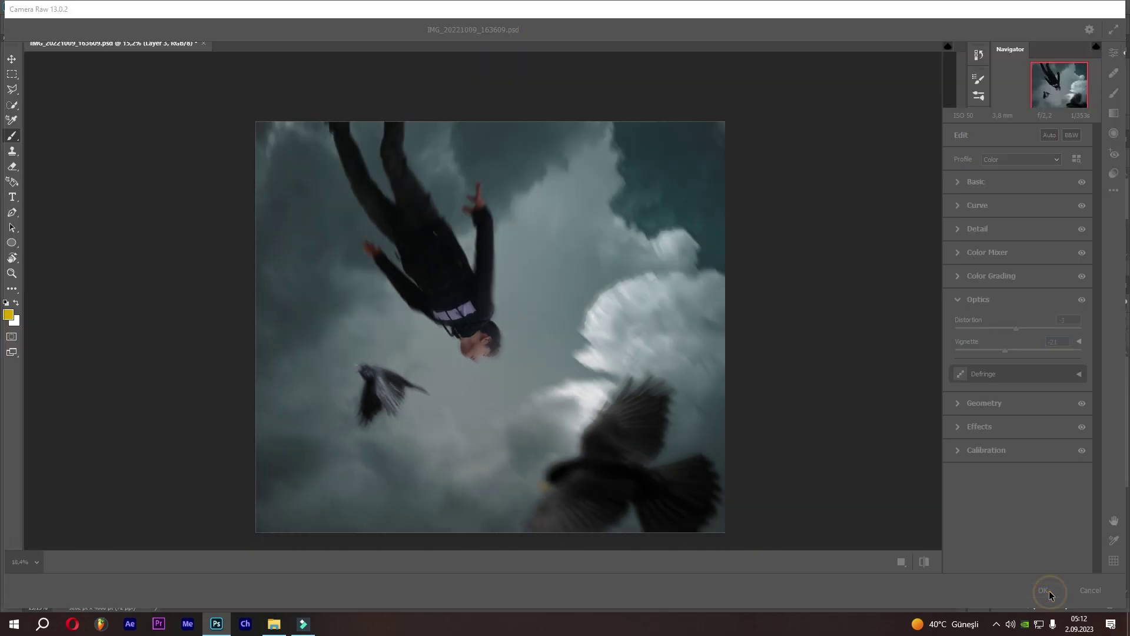